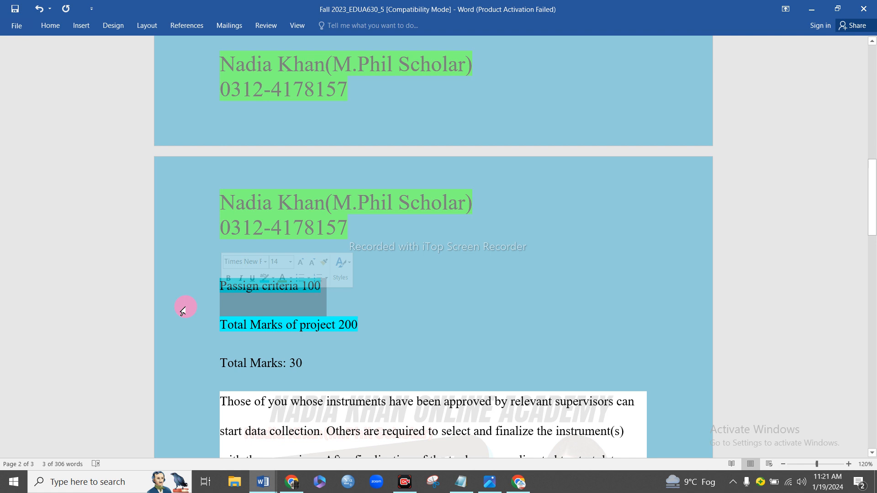
left_click(330, 296)
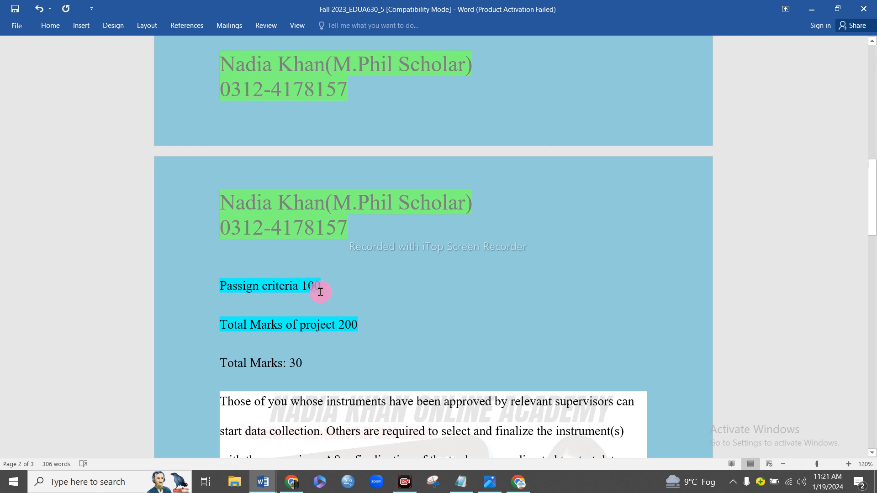
scroll(320, 299, "up", 1)
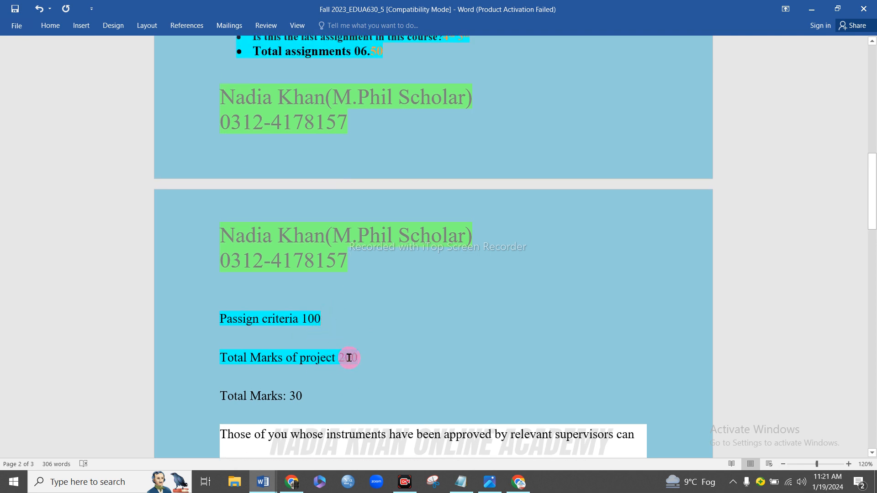
left_click(271, 338)
key("Right")
key("Right")
key("Right")
key("Right")
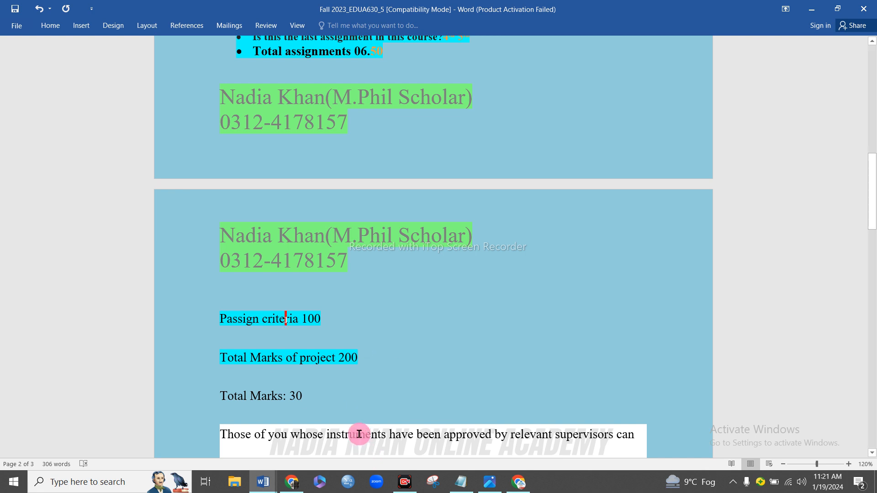
Highlight the "Total Marks: 30" line on page 2 in turquoise.
scroll(360, 367, "down", 3)
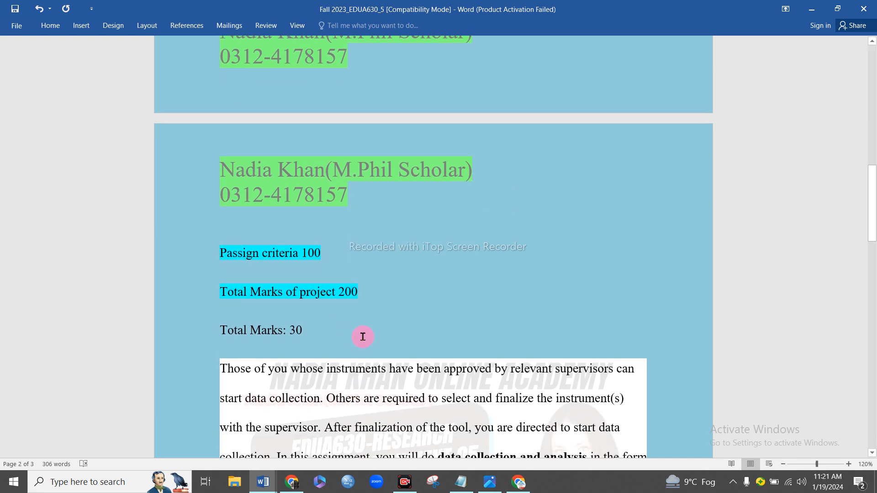
scroll(363, 336, "down", 1)
scroll(342, 251, "down", 1)
left_click_drag(319, 259, 222, 261)
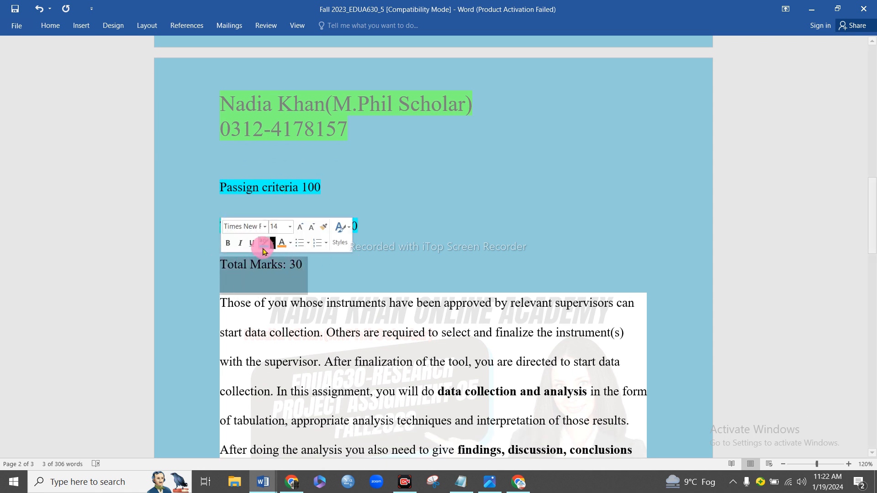
left_click(266, 243)
Highlight the first sentence of the paragraph, from "Those of you whose instruments" to "start data collection.", in turquoise.
scroll(319, 288, "down", 2)
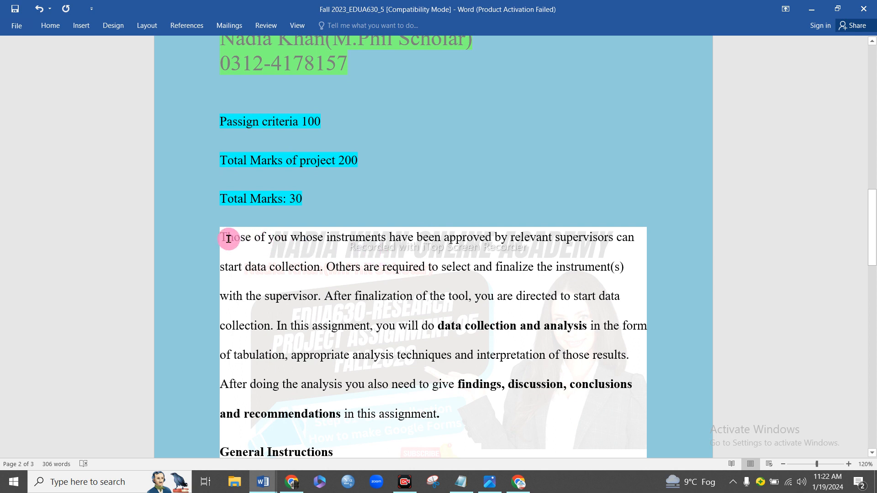
left_click_drag(228, 238, 327, 263)
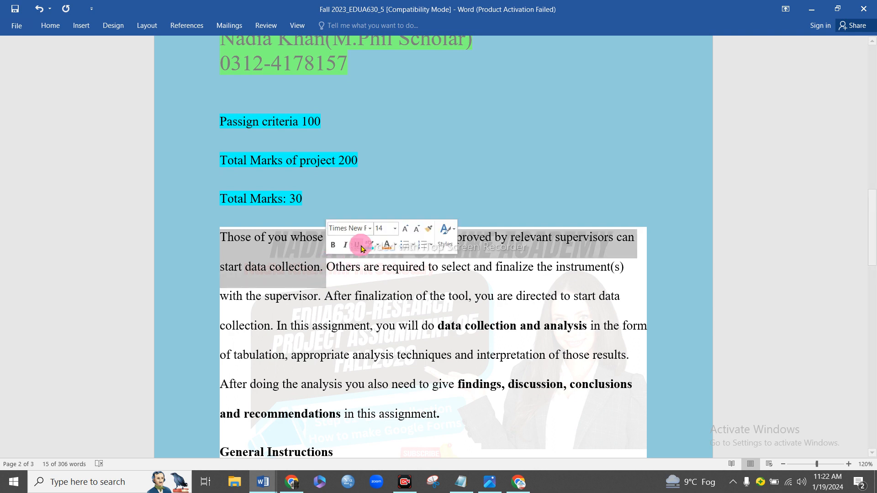
left_click(365, 246)
left_click(363, 294)
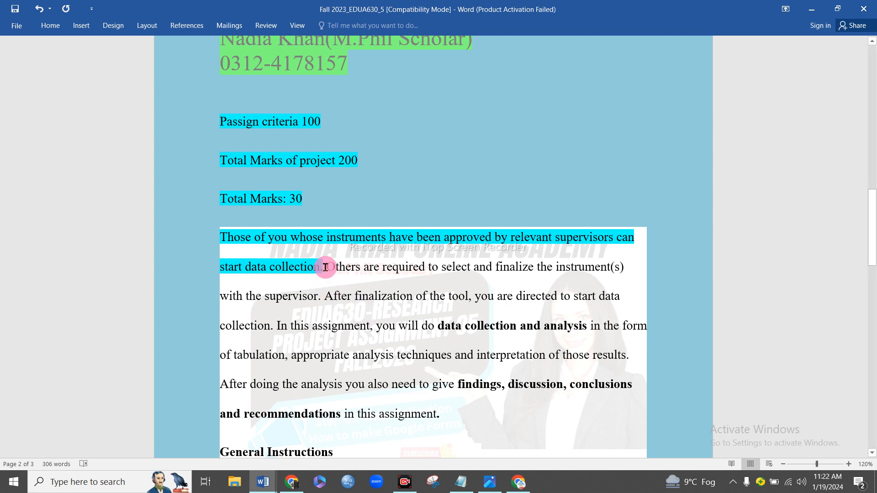
Change the font colour of "data collection." and "instruments" in the highlighted first sentence to orange.
left_click_drag(322, 268, 260, 265)
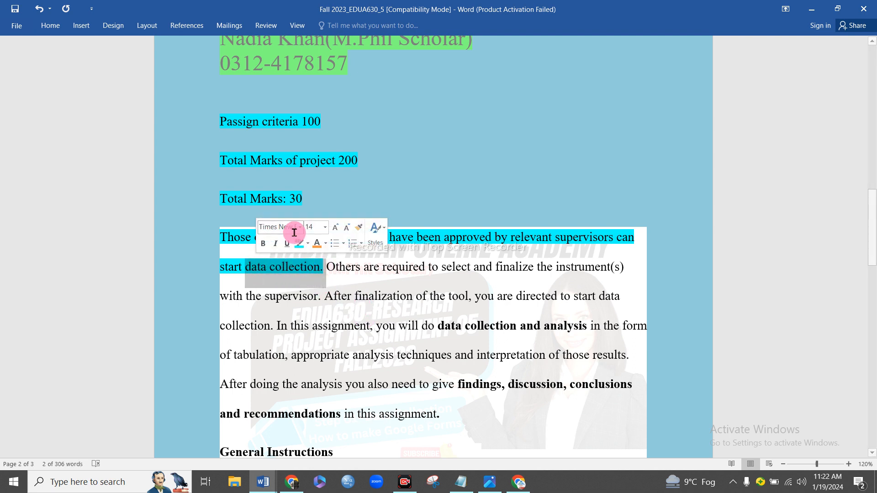
left_click(318, 250)
left_click(309, 296)
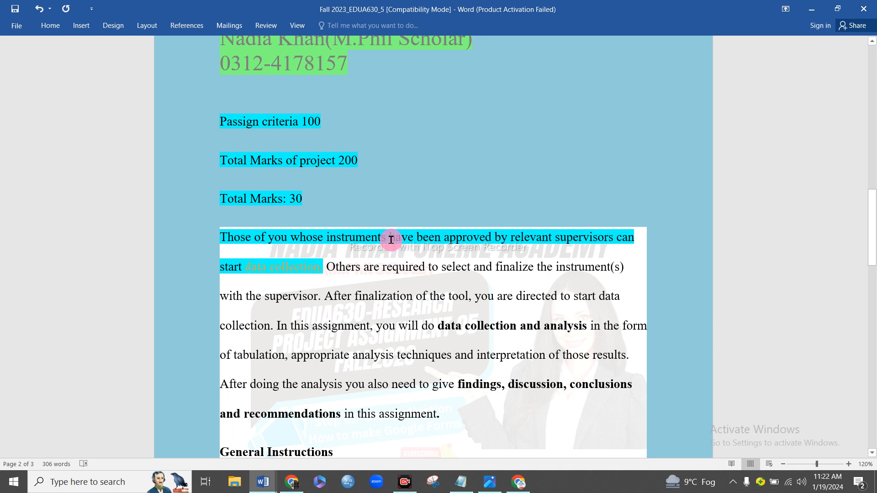
left_click_drag(386, 238, 327, 237)
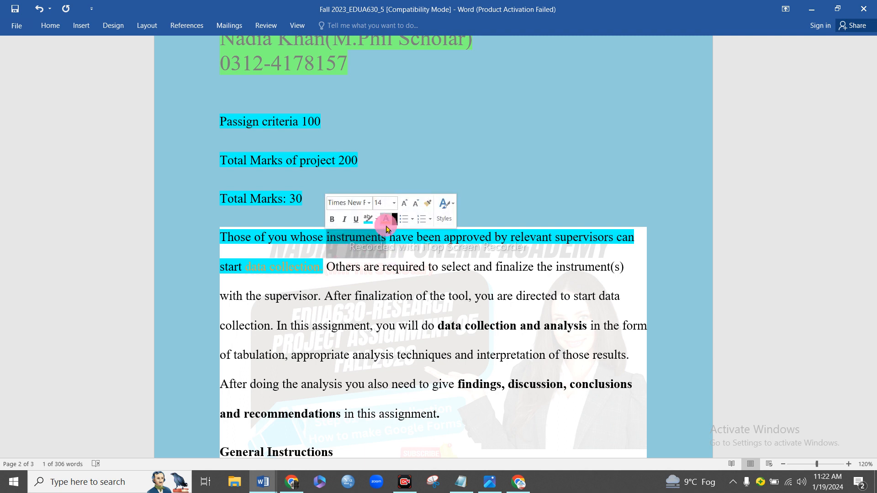
left_click(385, 224)
left_click(379, 238)
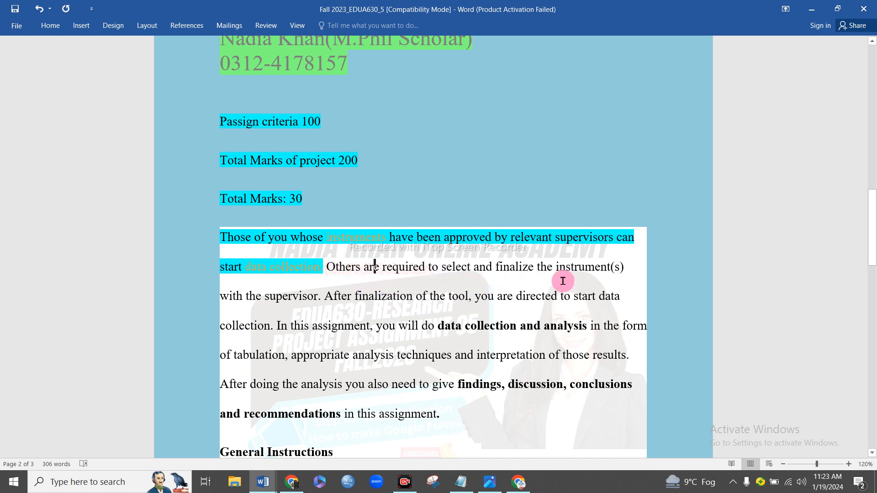
Highlight the bold phrase "data collection and analysis" in turquoise.
left_click(296, 302)
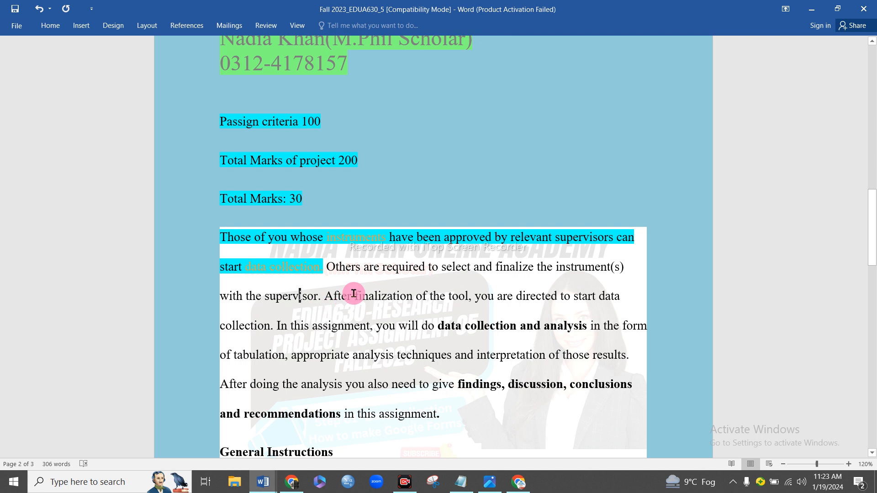
scroll(353, 294, "down", 1)
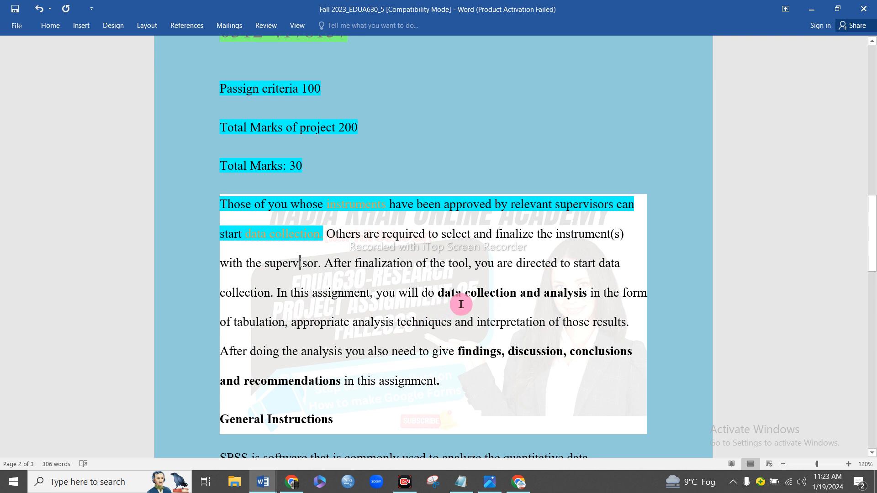
left_click_drag(590, 295, 440, 293)
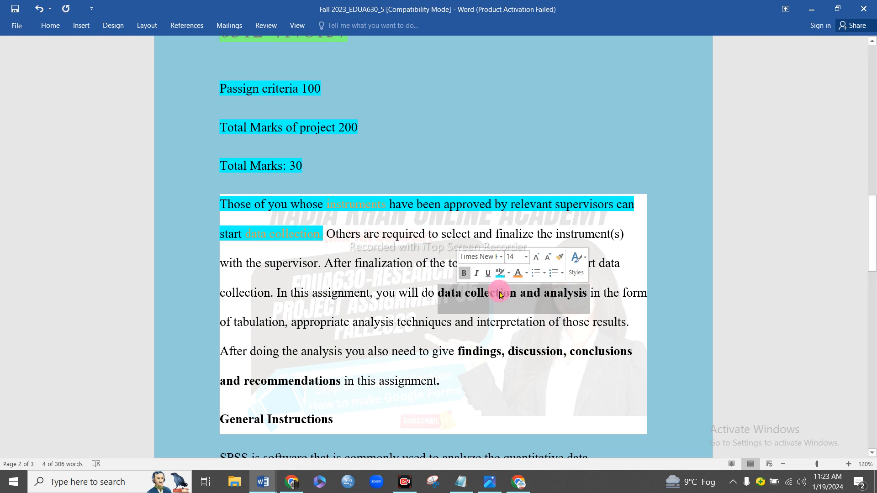
left_click(503, 278)
left_click(501, 315)
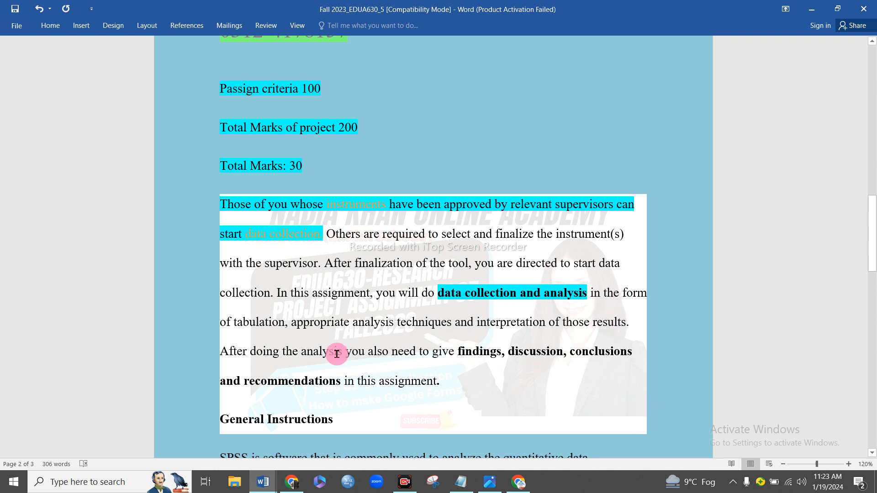
Highlight "tabulation," and "interpretation of those results" in the same paragraph in turquoise.
left_click_drag(287, 319, 235, 319)
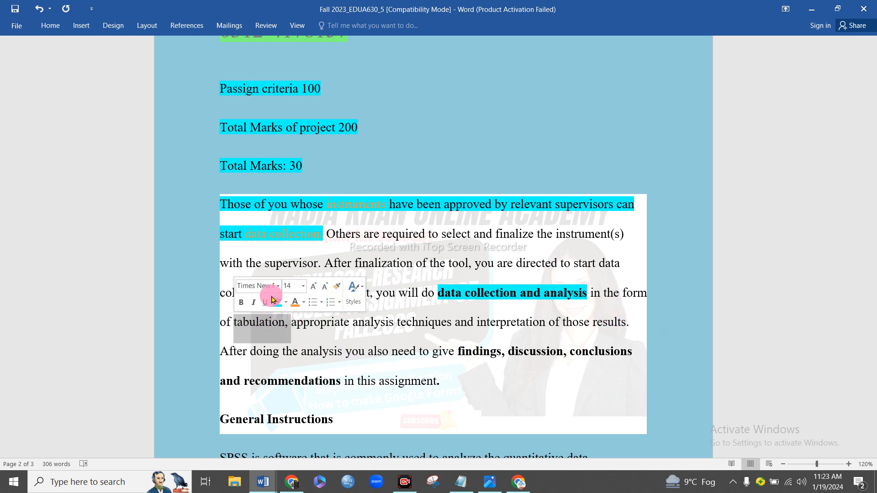
left_click(278, 303)
left_click(282, 338)
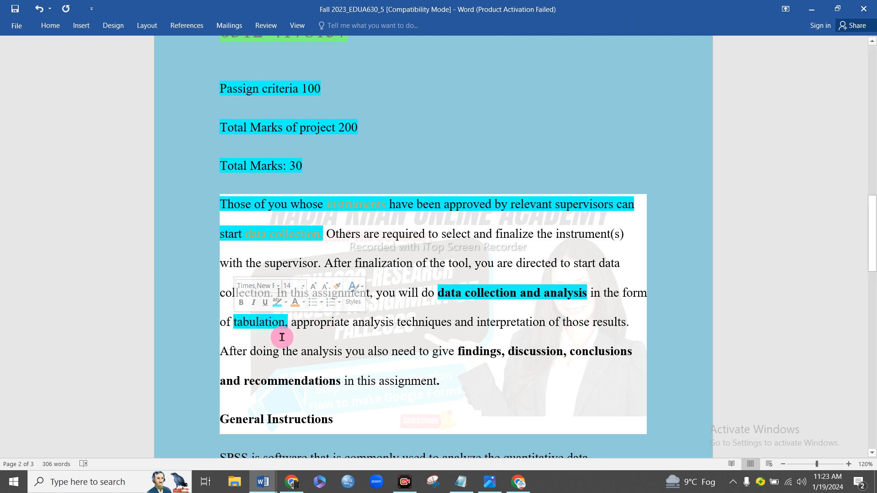
left_click(289, 336)
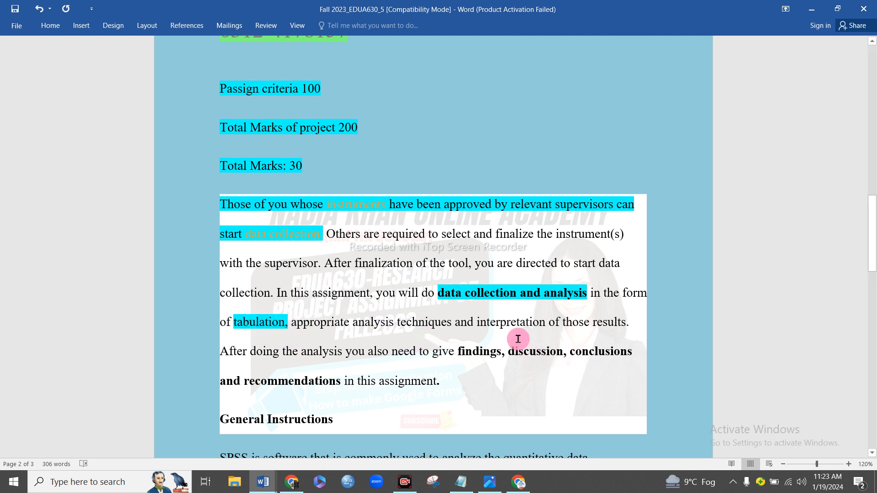
left_click_drag(626, 321, 489, 321)
left_click(430, 353)
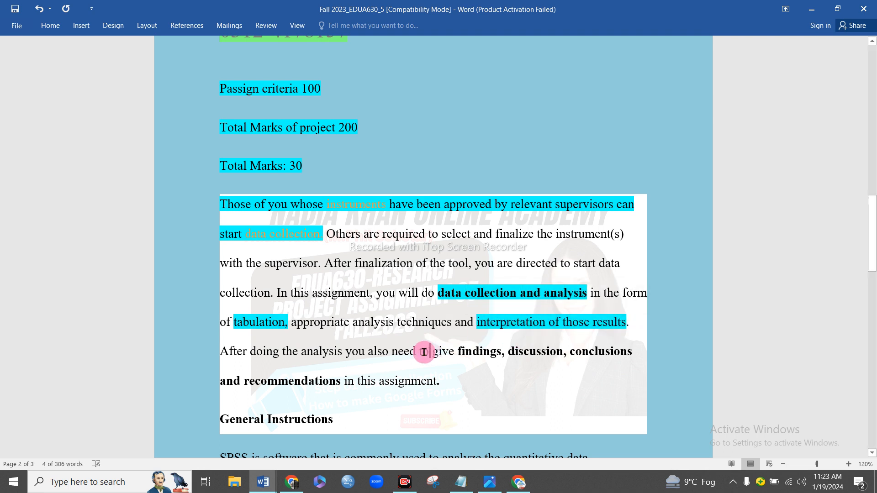
Highlight the bold phrase "findings, discussion, conclusions and recommendations" and the start of the words after it in turquoise.
scroll(391, 339, "down", 1)
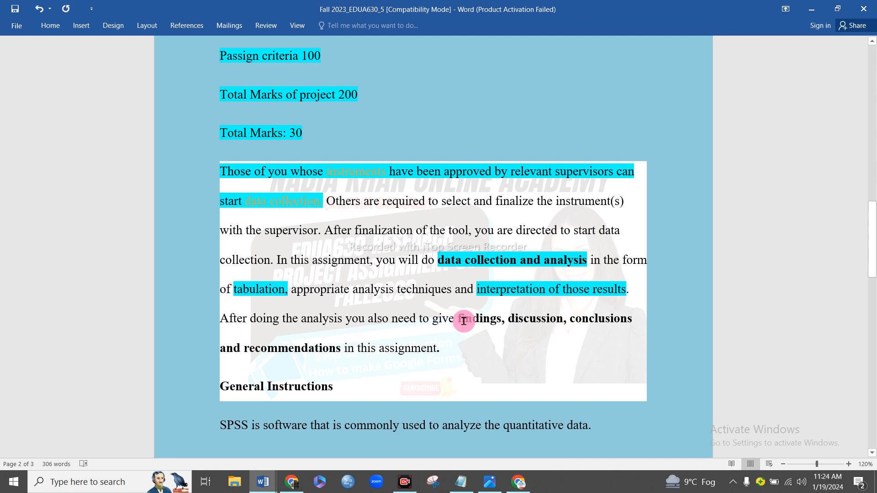
left_click_drag(454, 333, 372, 352)
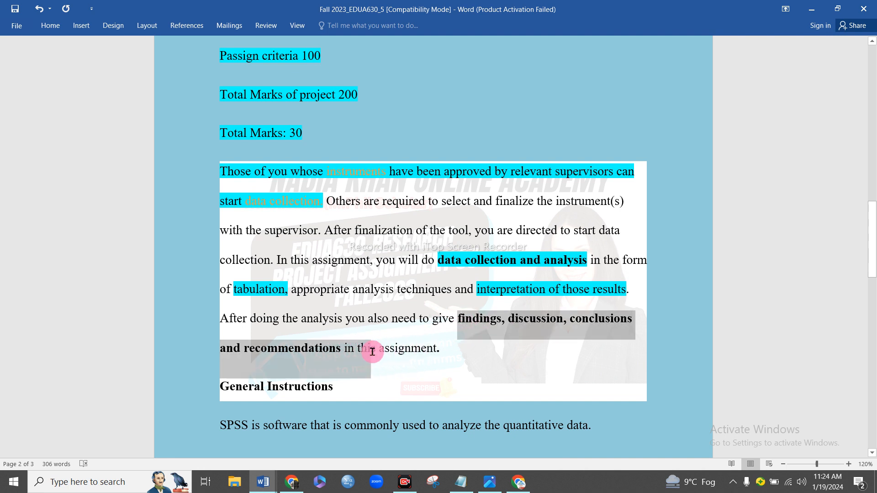
left_click(417, 335)
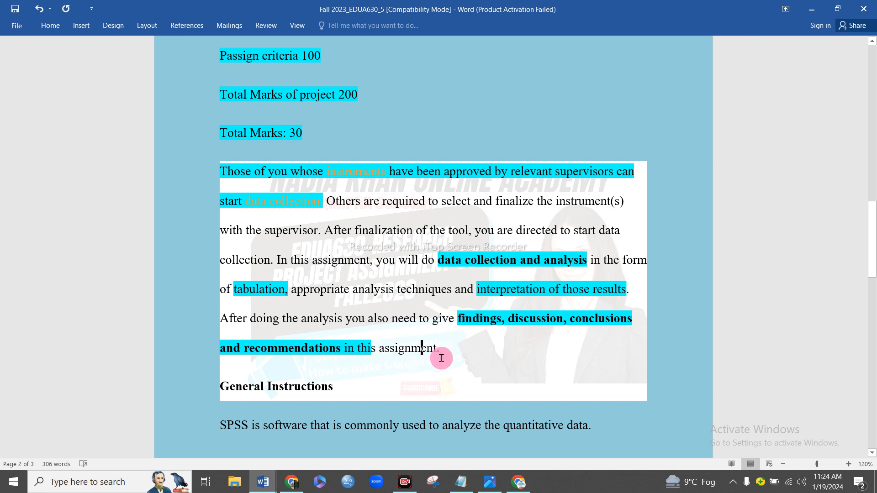
Go through the assignment's required sections one by one: findings, discussion, conclusions and recommendations.
left_click(458, 329)
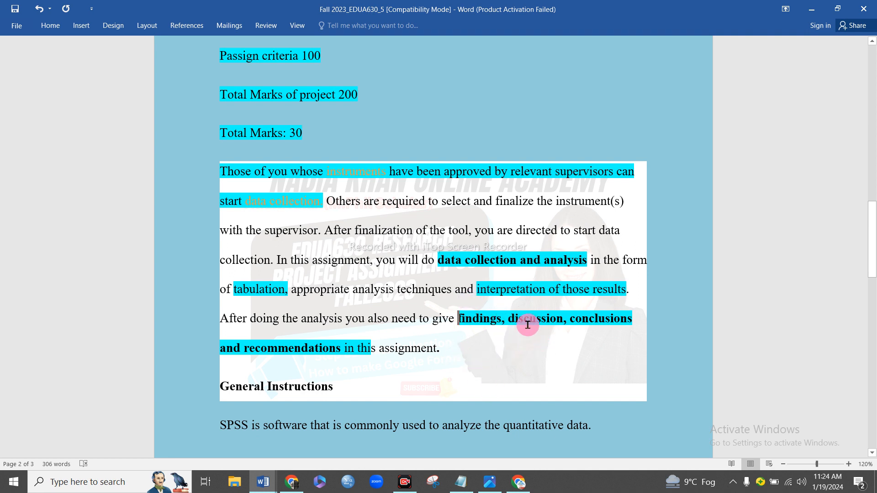
left_click_drag(508, 322, 560, 327)
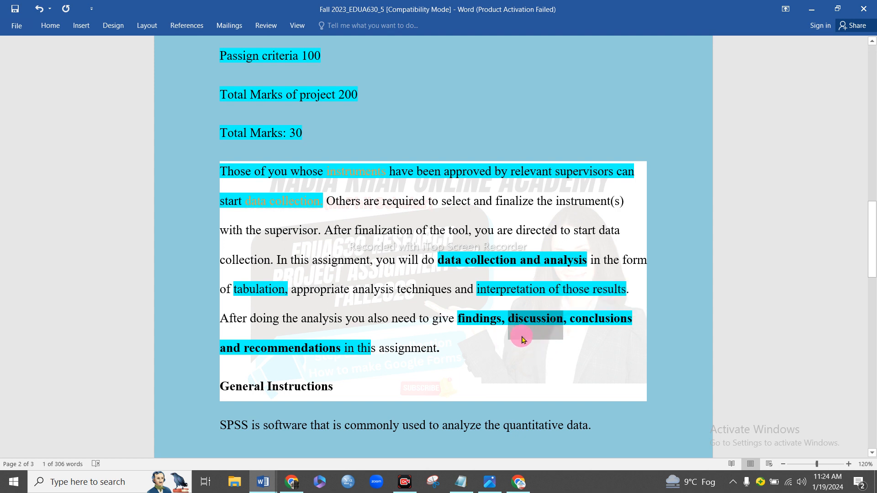
left_click(542, 354)
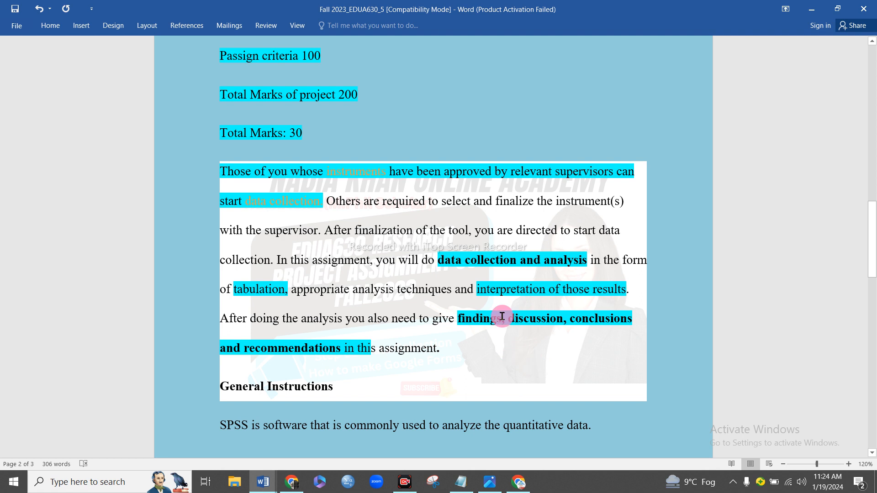
left_click_drag(566, 319, 509, 319)
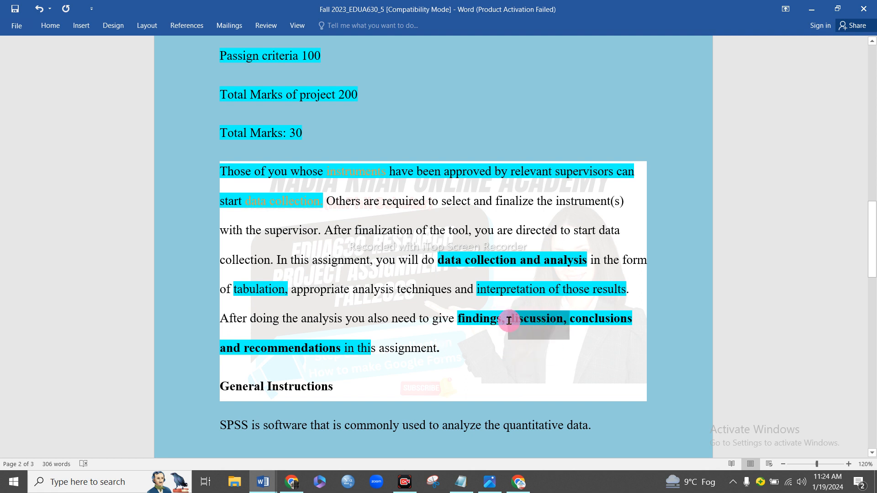
left_click(533, 348)
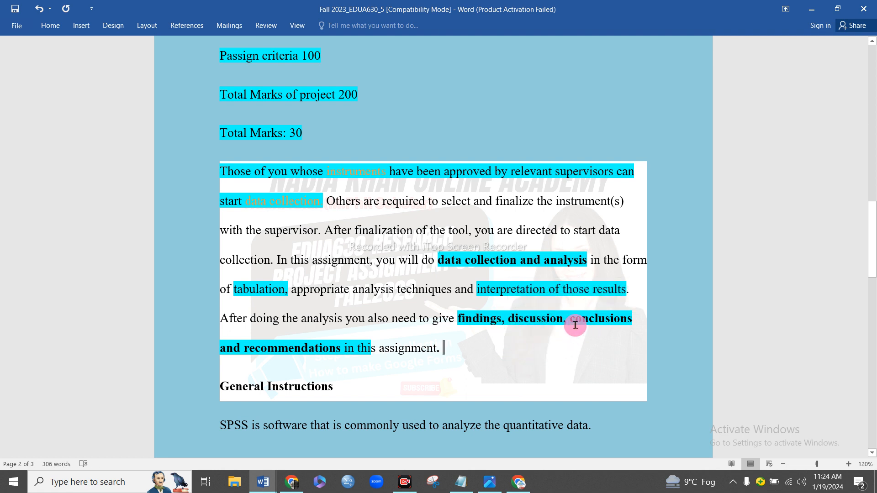
left_click_drag(575, 325, 632, 329)
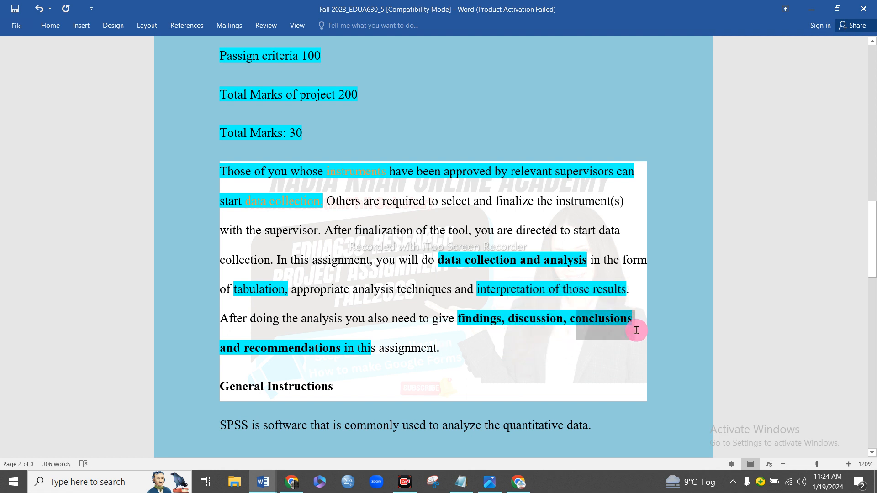
left_click(595, 343)
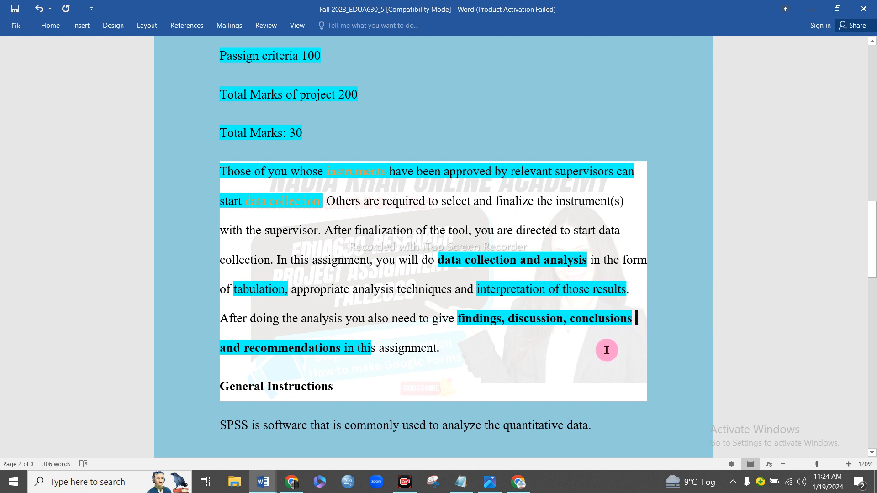
left_click_drag(247, 352, 351, 357)
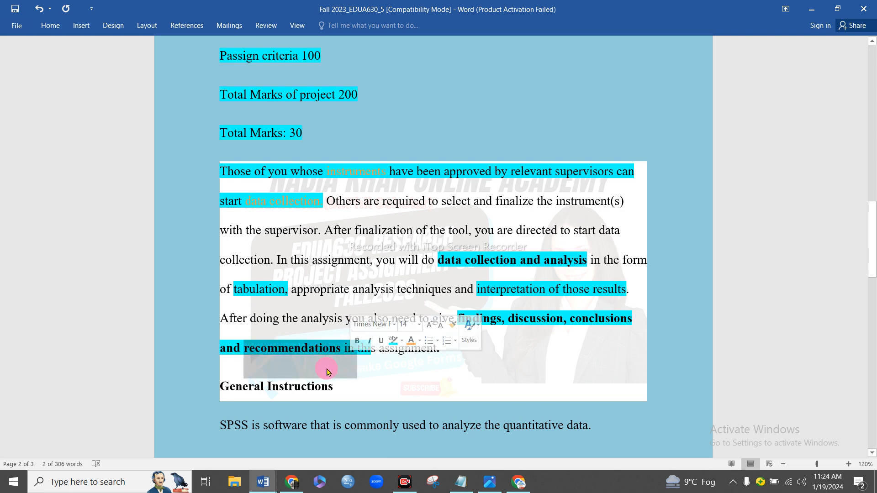
left_click(345, 344)
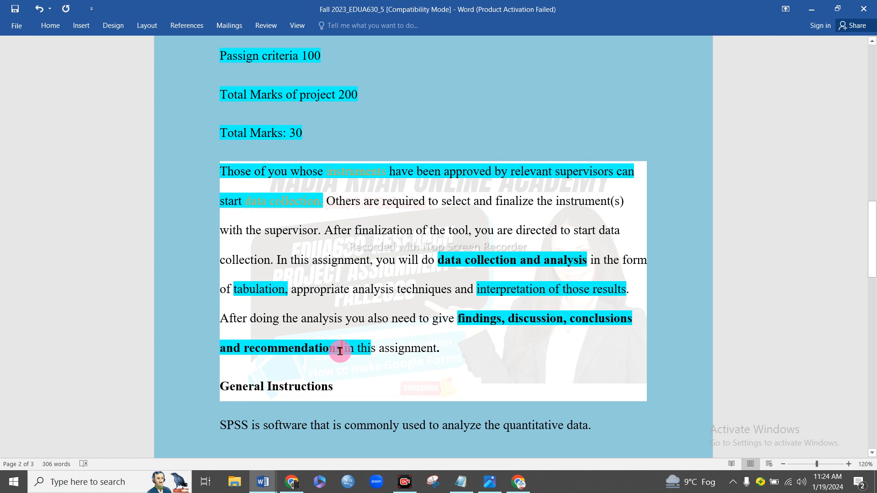
Highlight the bold heading "General Instructions" in turquoise.
scroll(402, 391, "down", 2)
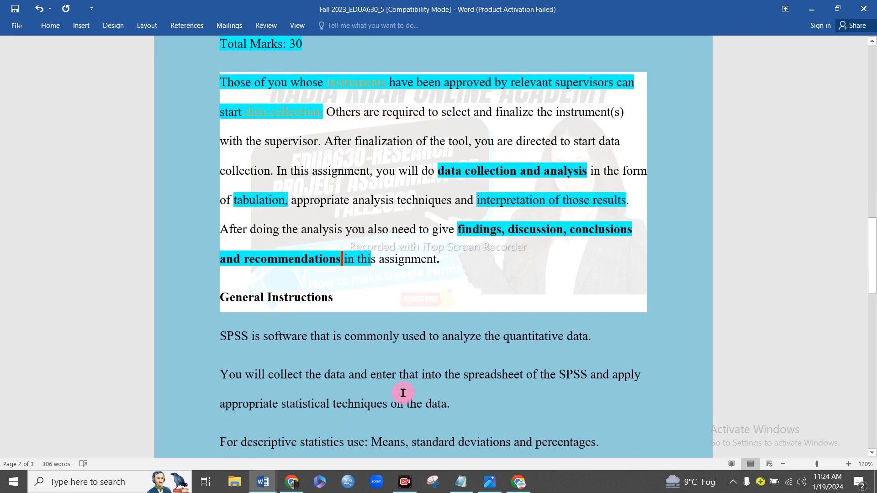
scroll(321, 293, "down", 1)
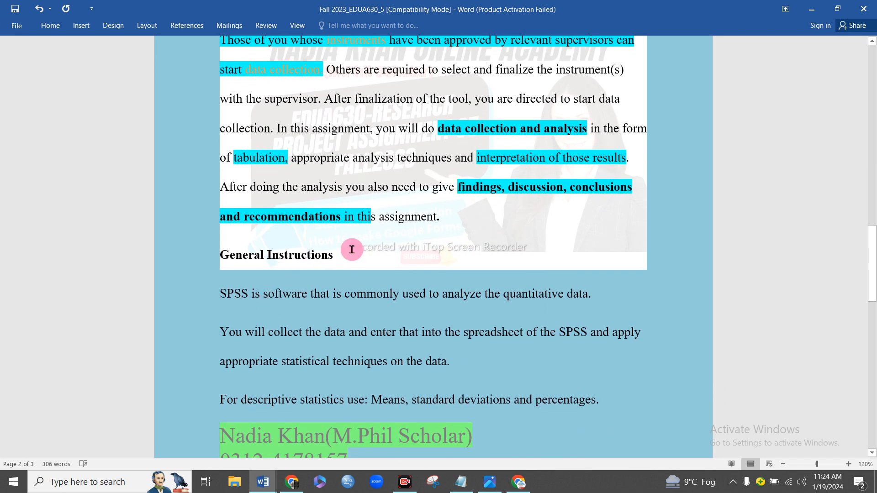
left_click_drag(331, 256, 220, 254)
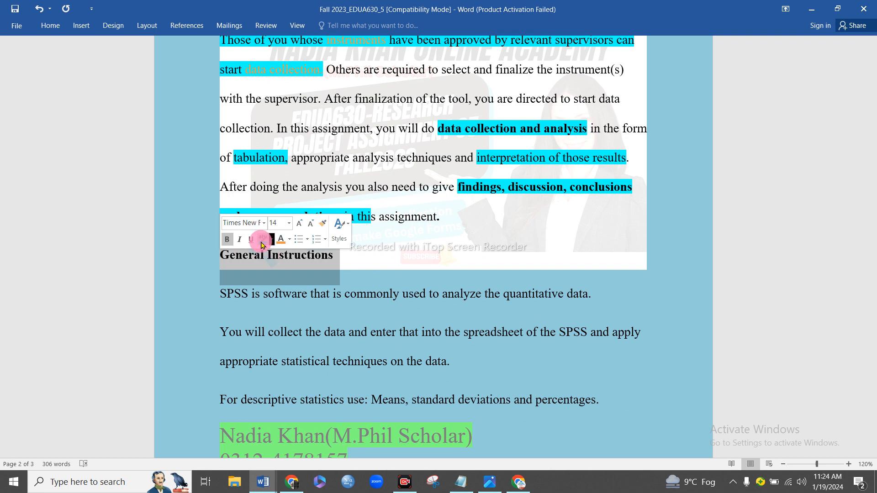
left_click(270, 239)
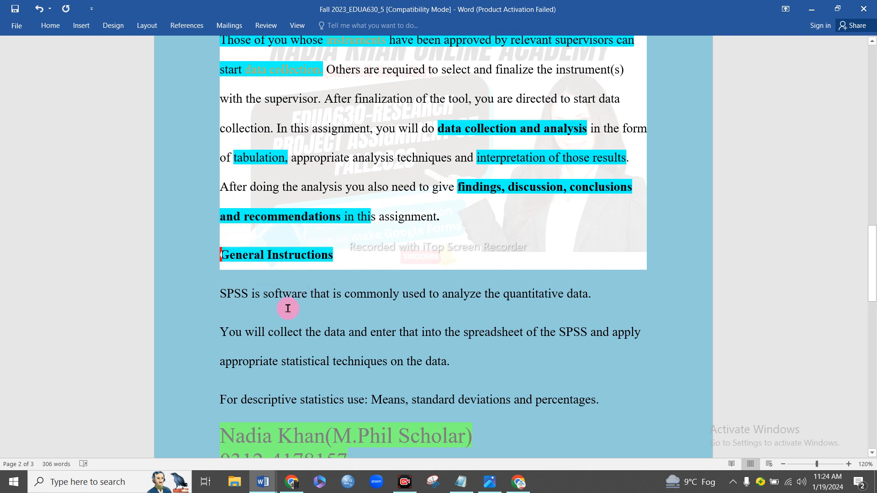
Highlight the sentence "SPSS is software that is commonly used to analyze the quantitative" in turquoise, leaving out its last word.
scroll(287, 308, "down", 1)
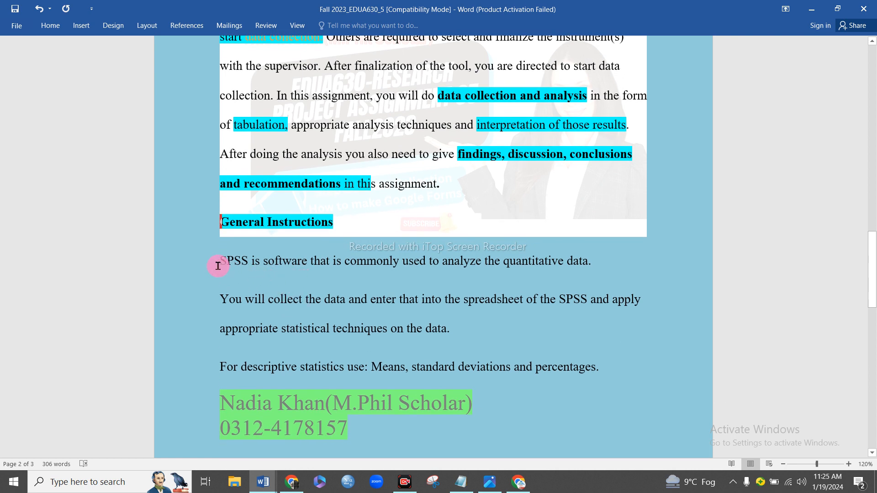
left_click_drag(246, 265, 564, 260)
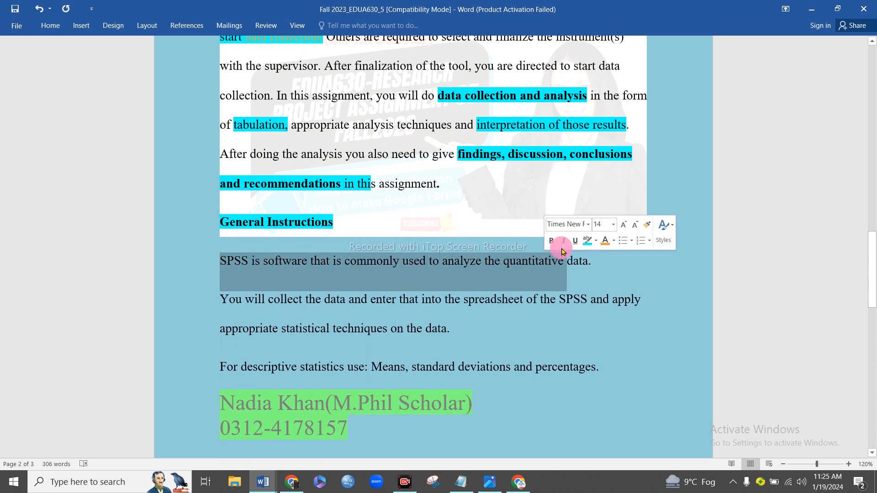
left_click(587, 241)
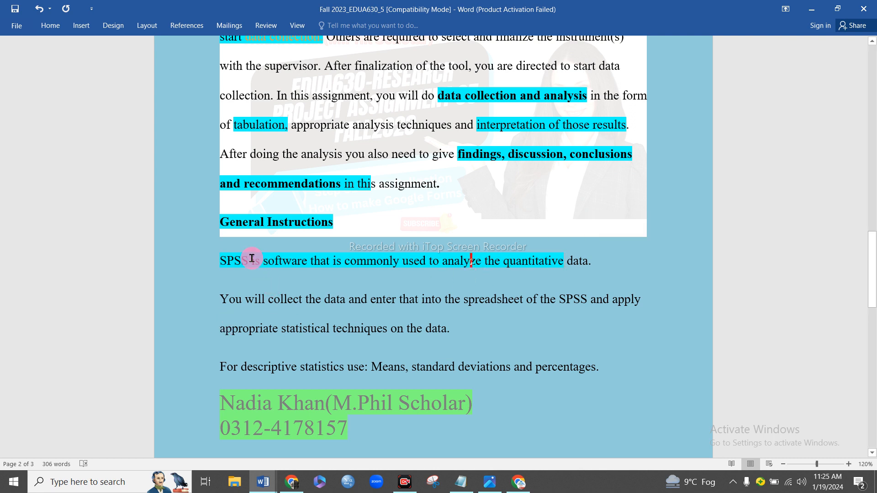
Recolour the word "SPSS" at the start of the highlighted sentence in orange.
left_click_drag(247, 258, 190, 258)
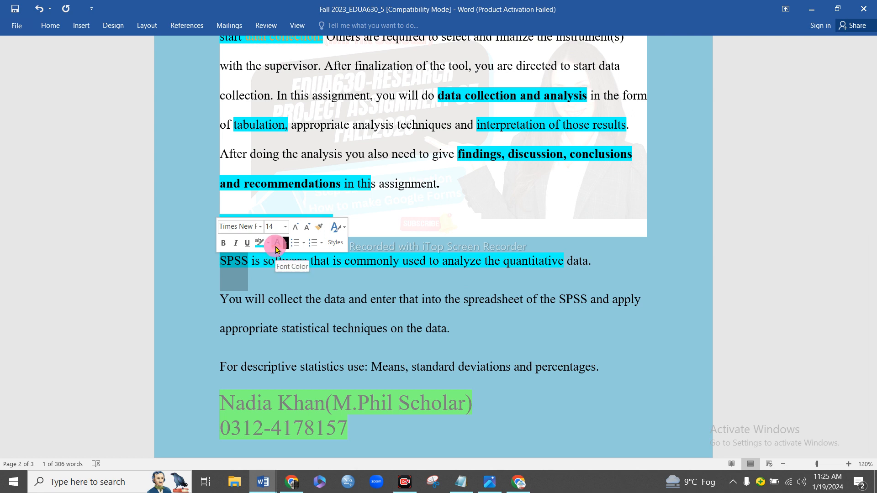
left_click(276, 247)
left_click(274, 286)
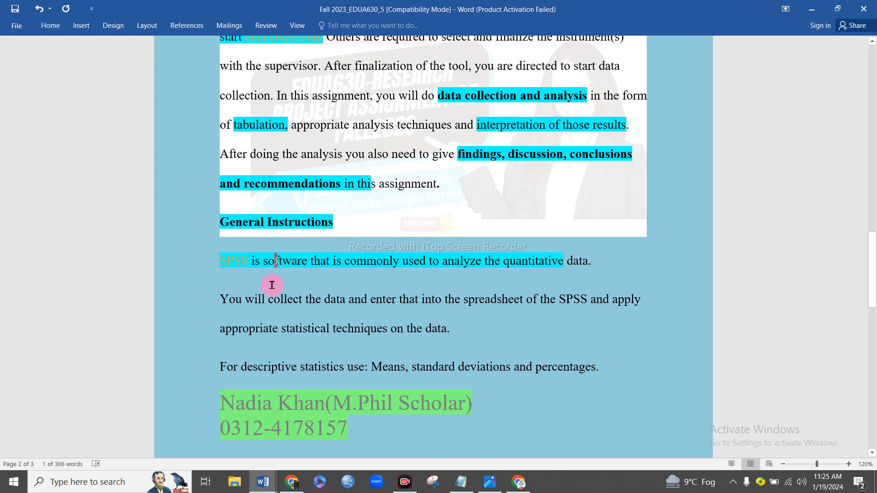
left_click_drag(247, 264, 215, 260)
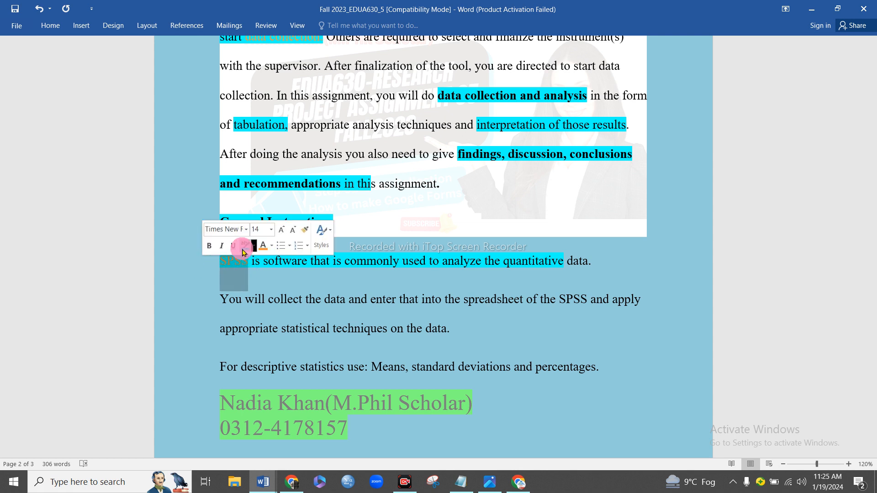
left_click(247, 260)
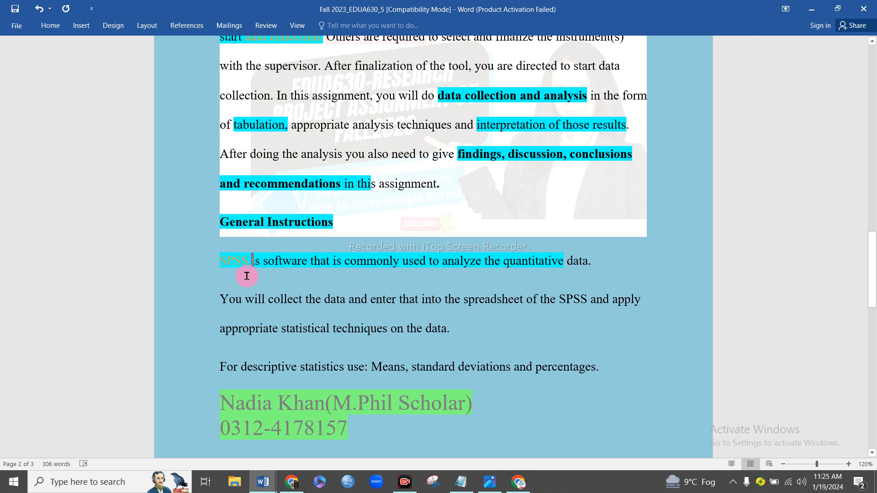
Add a new paragraph reading "PSPP" below the sentence about SPSS.
left_click(637, 273)
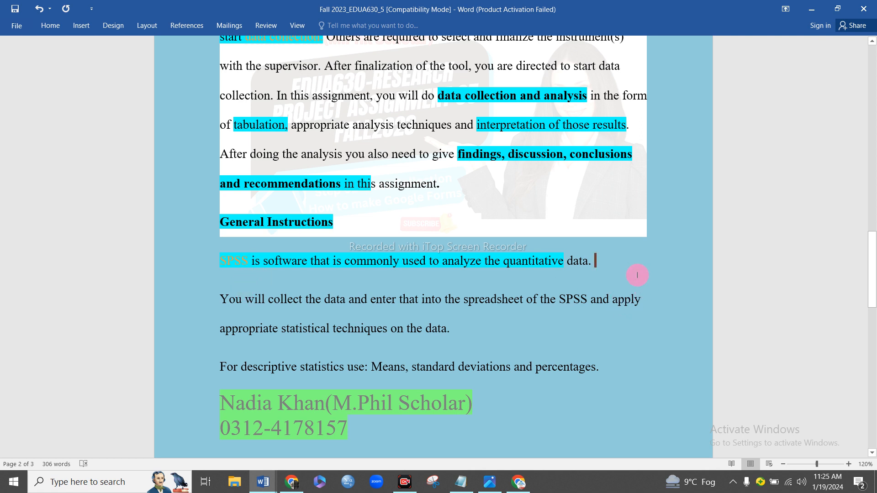
key("Return")
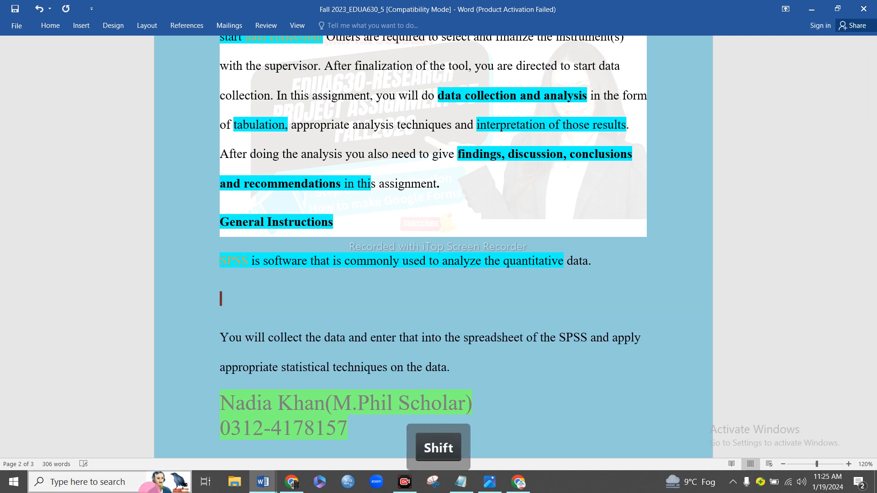
type("P")
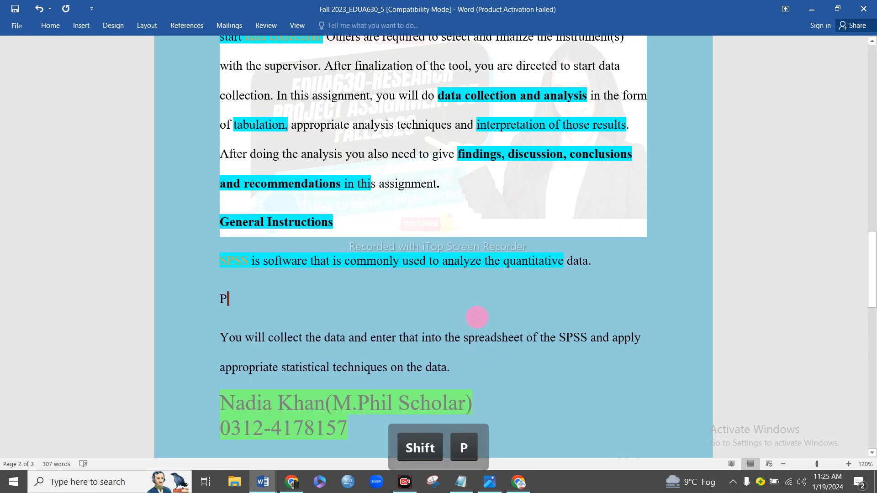
type("S")
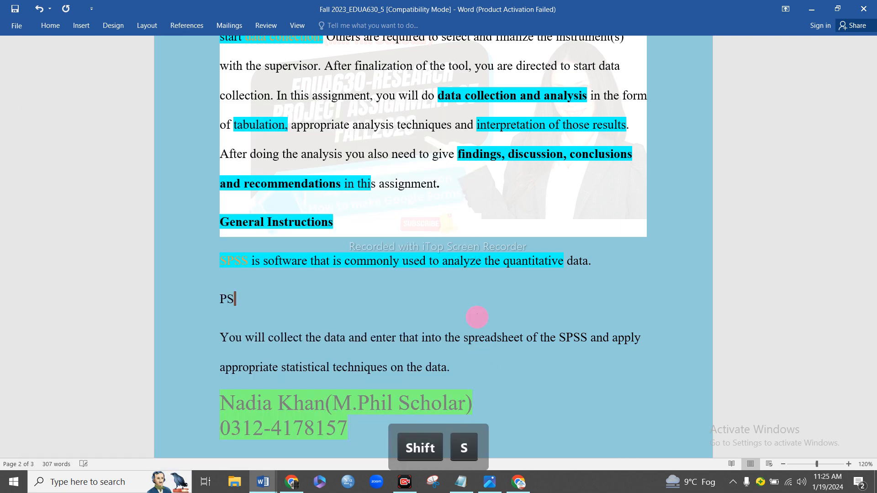
key("shift")
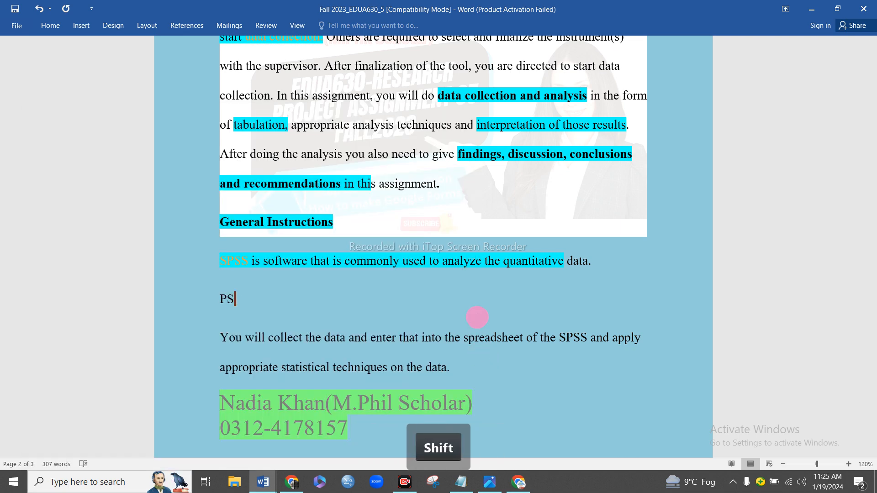
type("PP")
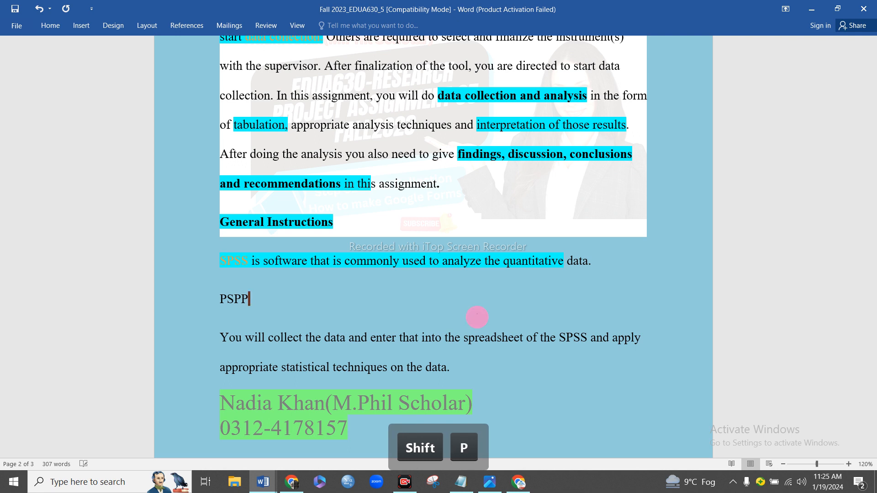
Highlight the new word "PSPP" in turquoise.
left_click_drag(274, 297, 222, 306)
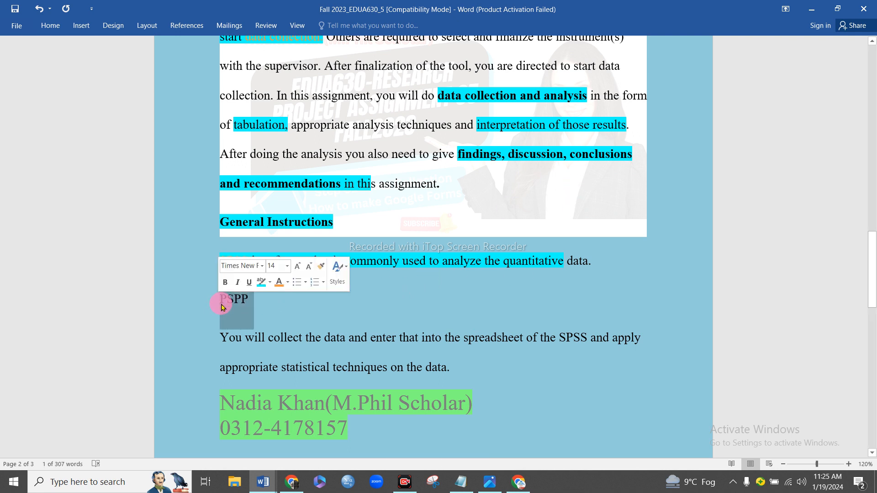
left_click(262, 287)
left_click(263, 300)
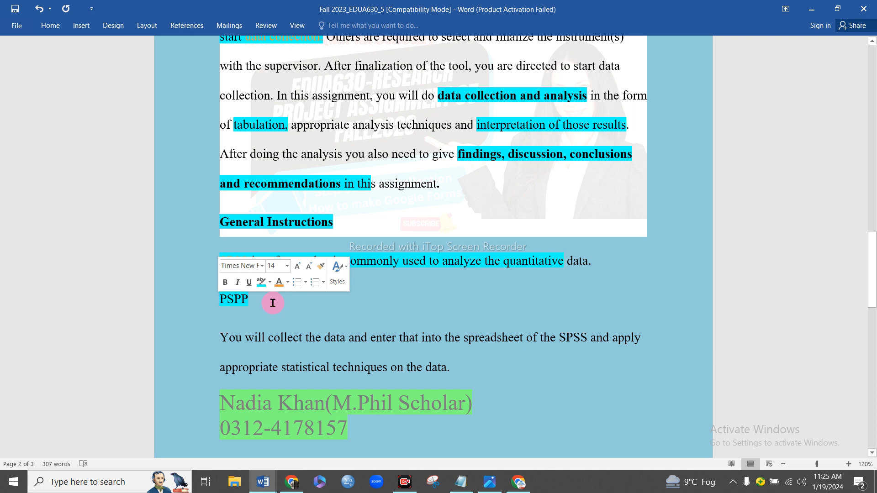
Go over the two software names, SPSS and PSPP, in the general instructions by marking each in turn.
left_click_drag(266, 309, 210, 300)
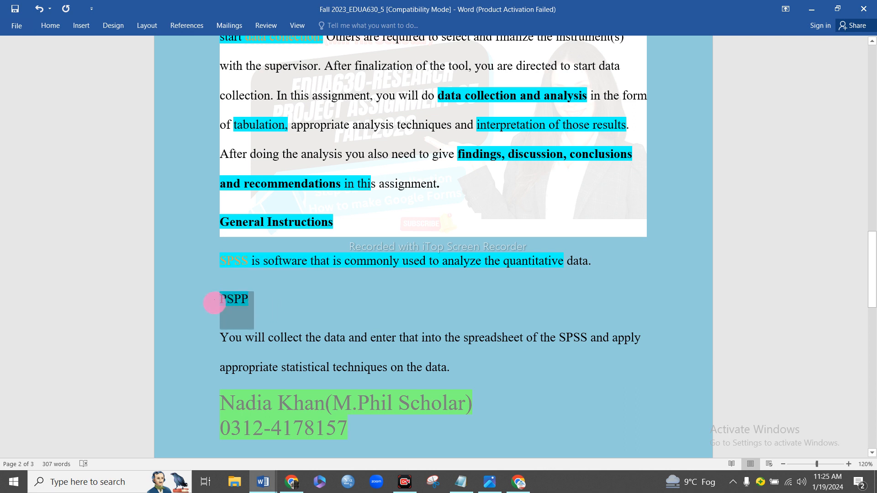
left_click(260, 298)
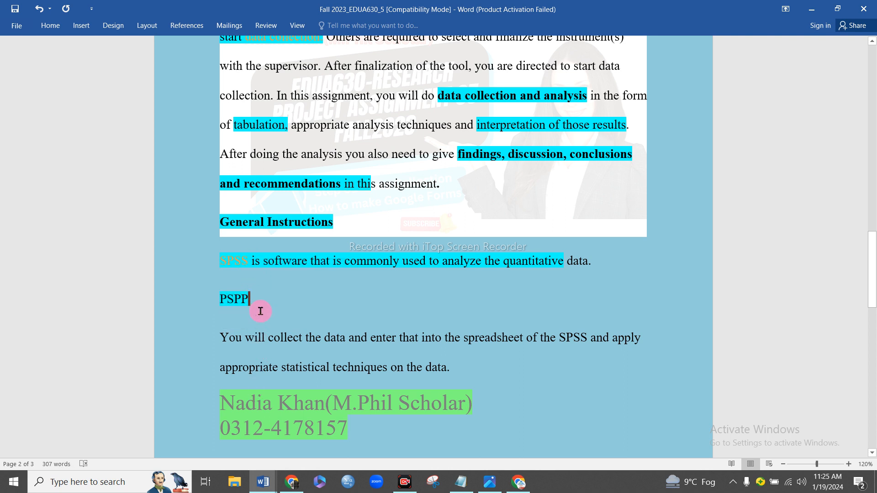
left_click(252, 257)
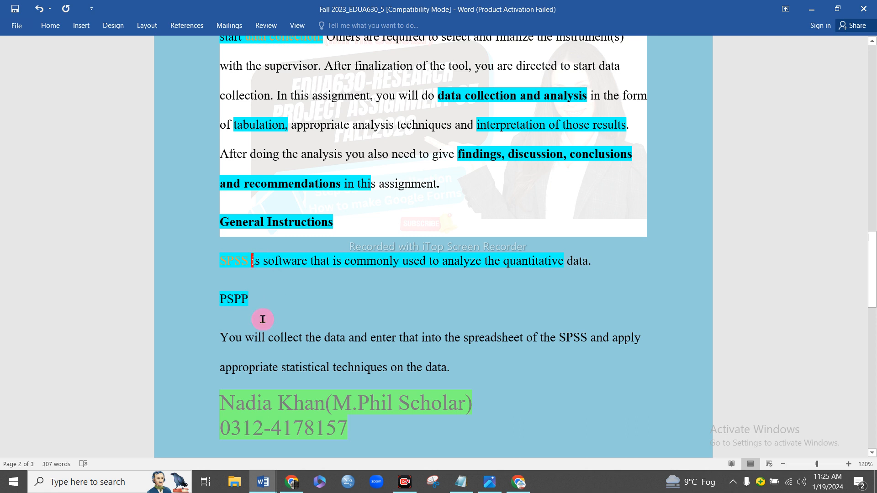
left_click(251, 288)
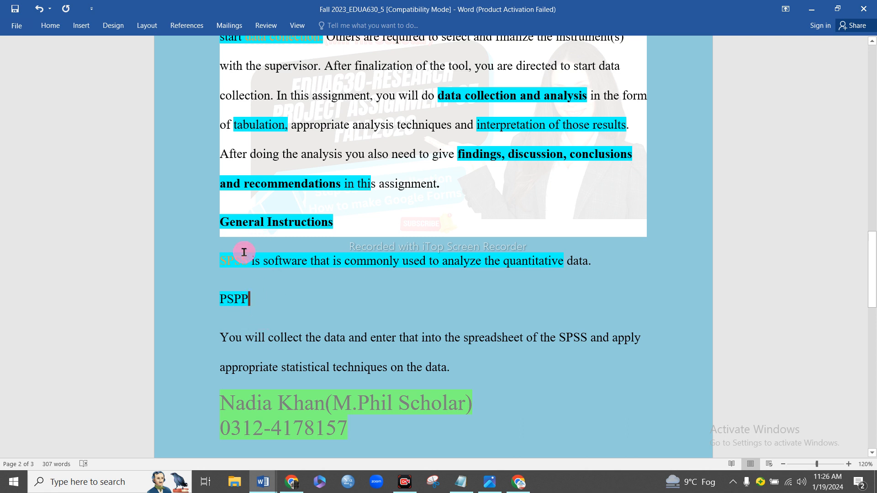
left_click_drag(251, 261, 214, 269)
left_click_drag(253, 301, 216, 310)
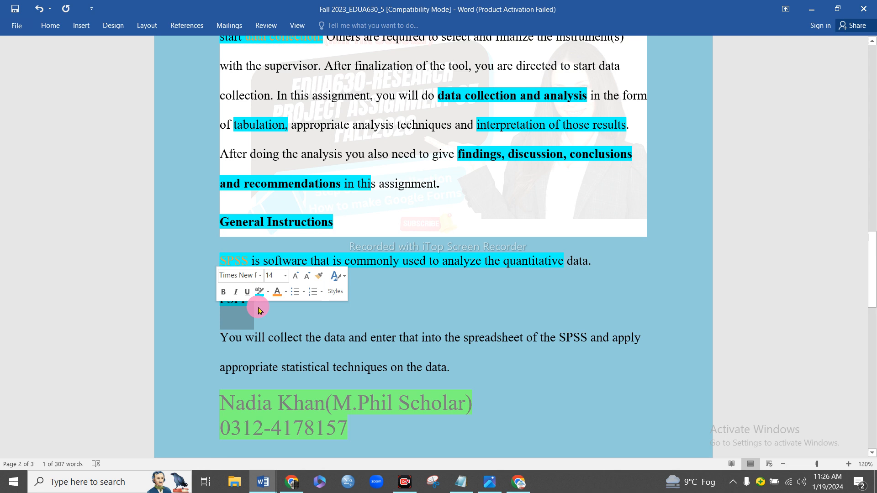
left_click_drag(256, 310, 161, 309)
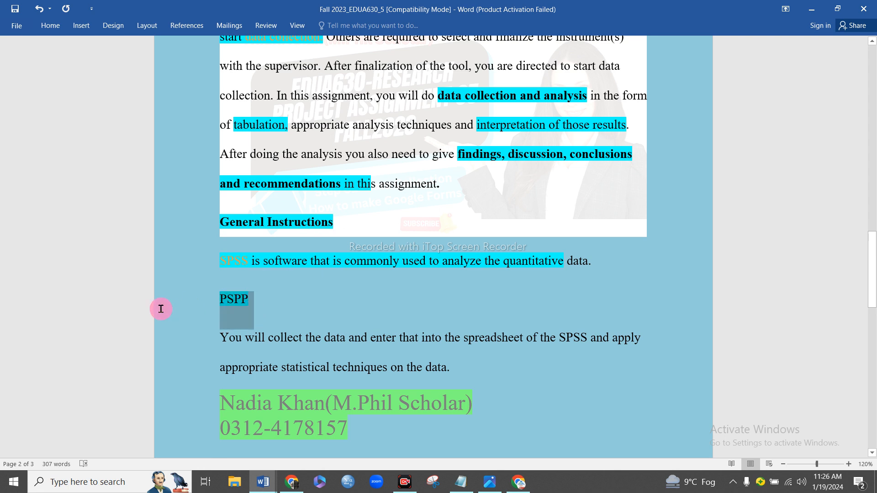
left_click(247, 314)
left_click(196, 298)
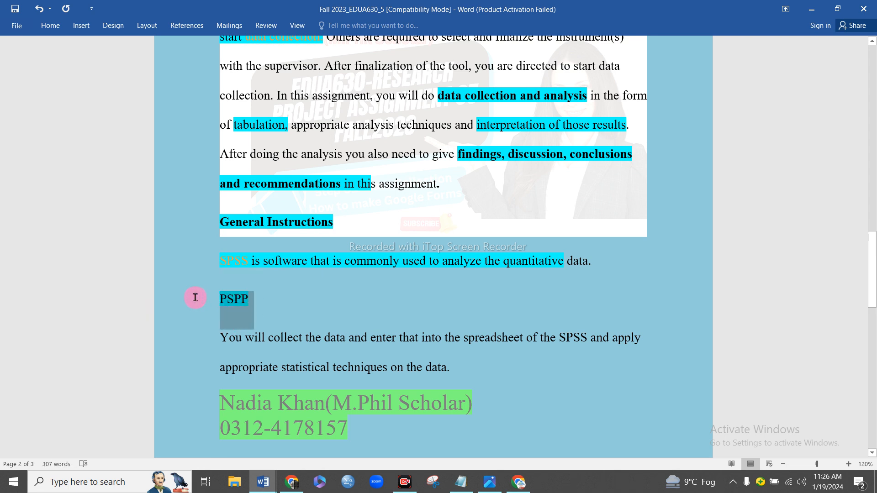
left_click(265, 306)
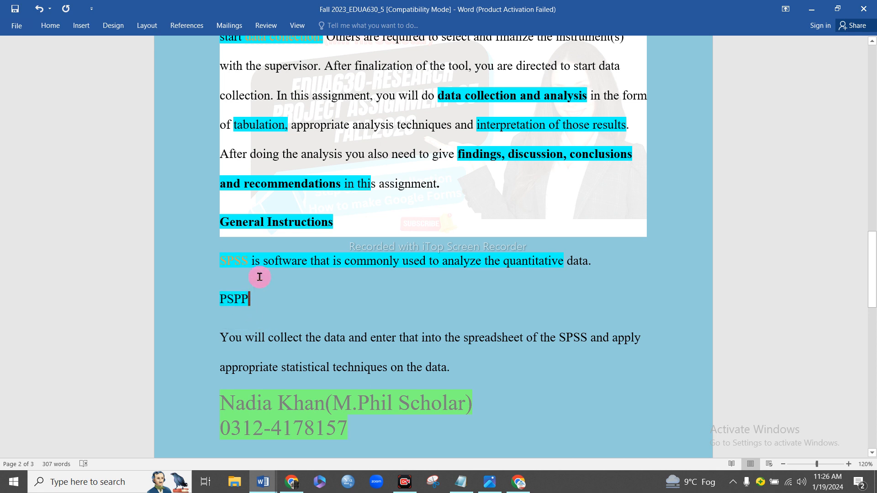
Extend the turquoise highlight over the whole SPSS sentence, including its last word "data.", and the PSPP line.
left_click_drag(237, 264, 254, 304)
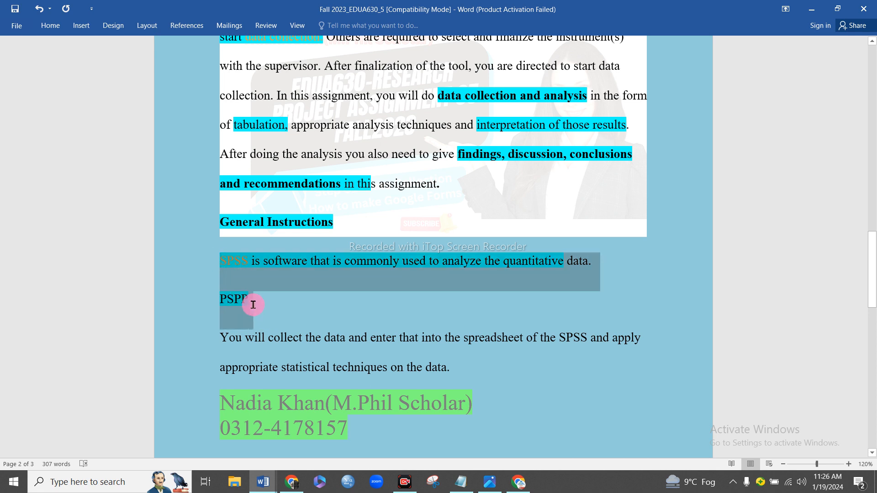
left_click(298, 292)
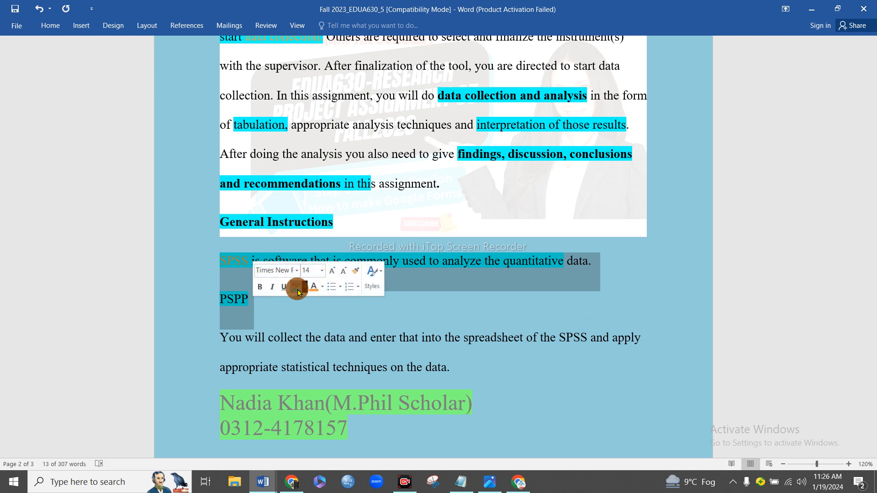
left_click(275, 315)
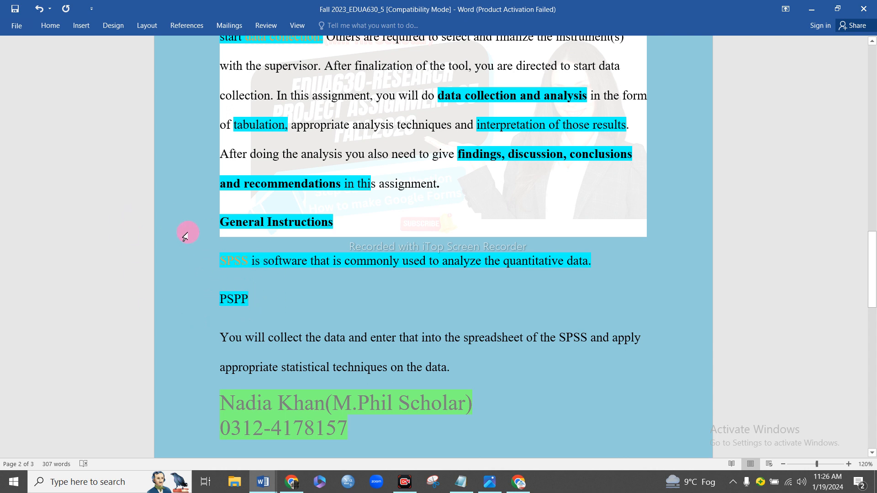
left_click_drag(260, 303, 219, 299)
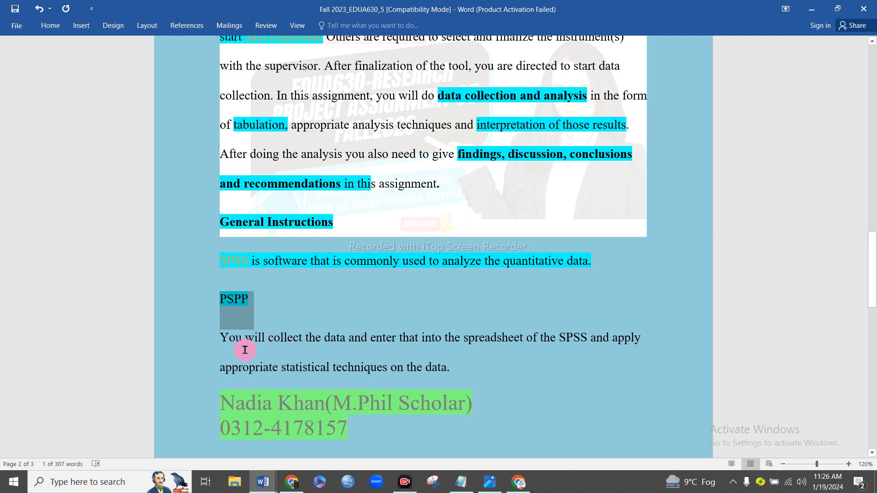
left_click(249, 300)
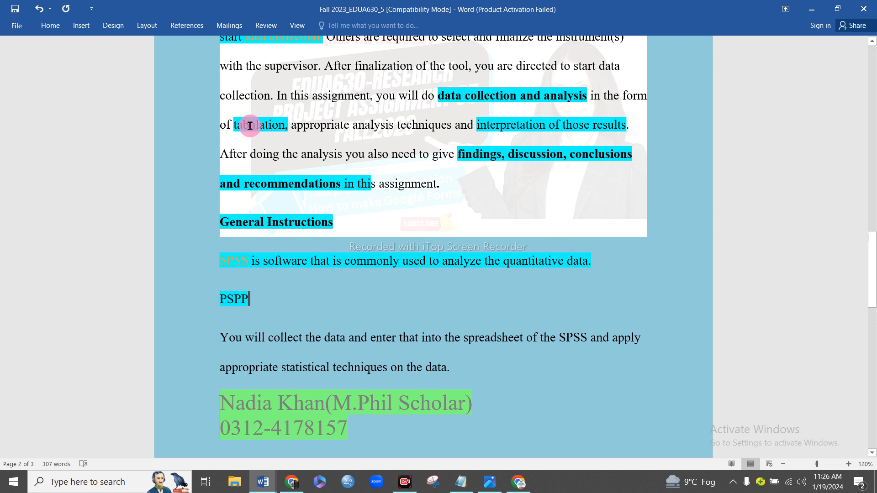
Look over the descriptive and inferential statistics instructions at the start of the next page.
scroll(372, 284, "down", 1)
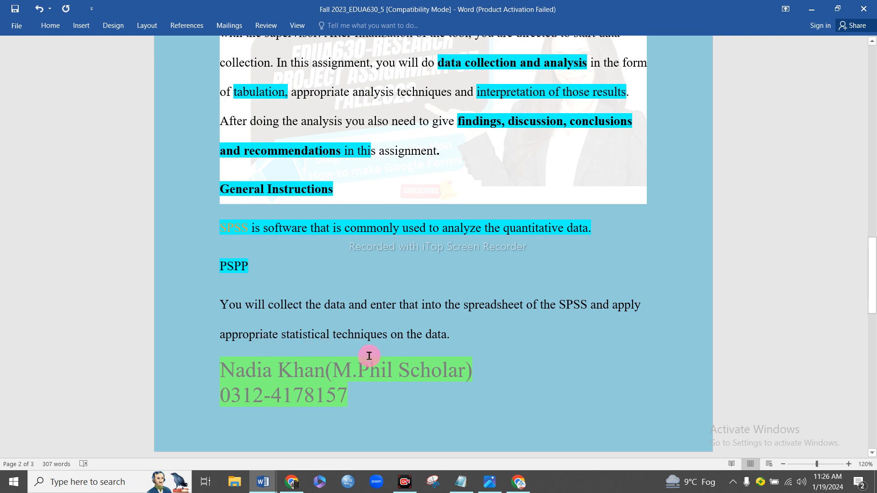
scroll(464, 346, "down", 7)
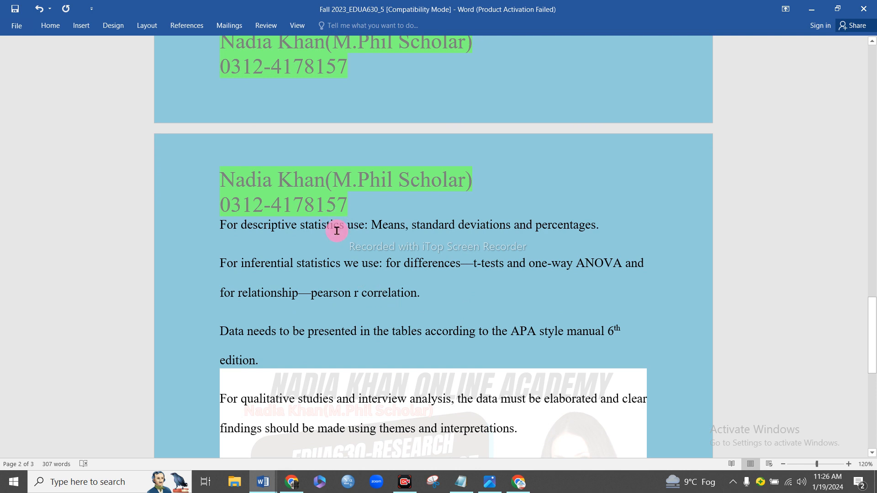
scroll(249, 314, "up", 3)
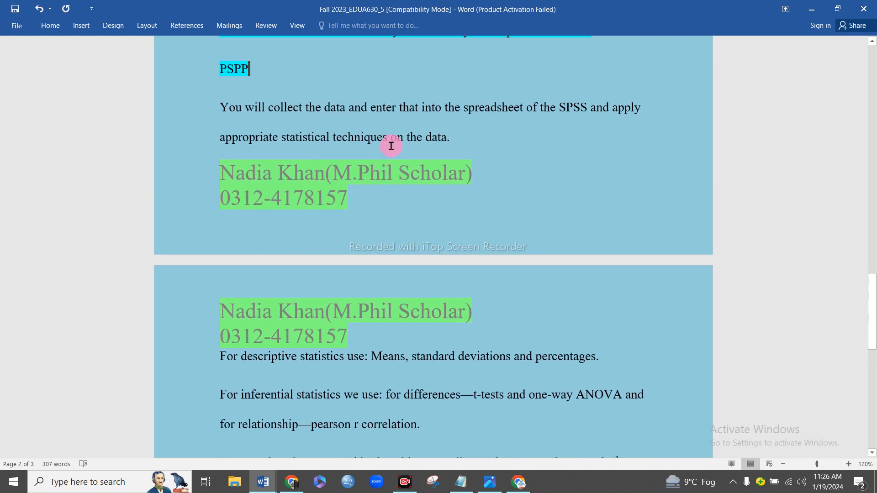
Highlight the words "descriptive statistics" in turquoise in the first instruction on page 3.
scroll(261, 265, "down", 2)
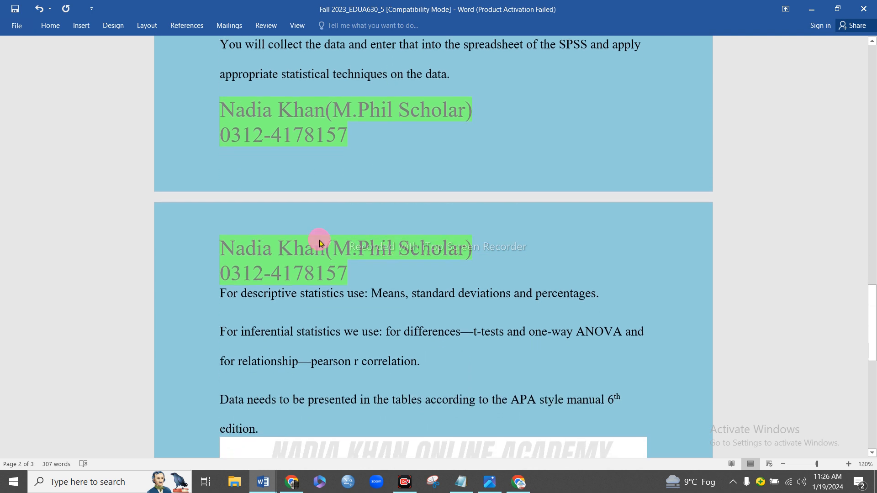
scroll(289, 290, "down", 2)
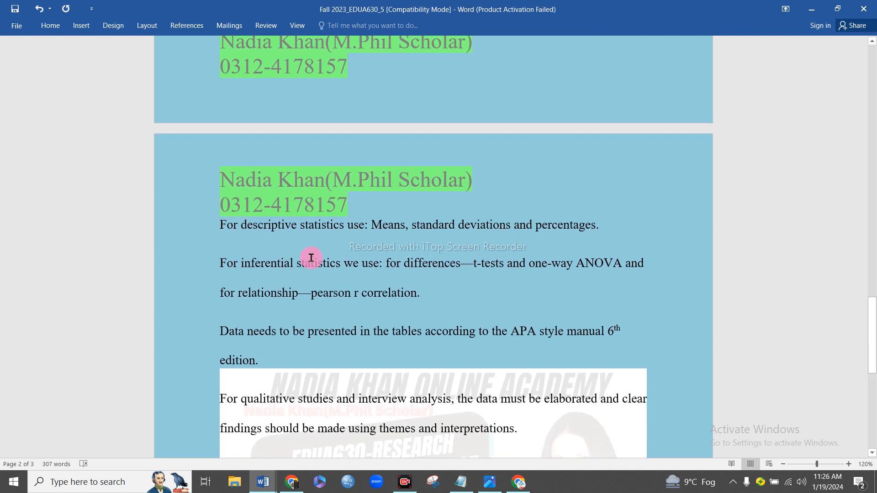
left_click_drag(242, 235, 337, 237)
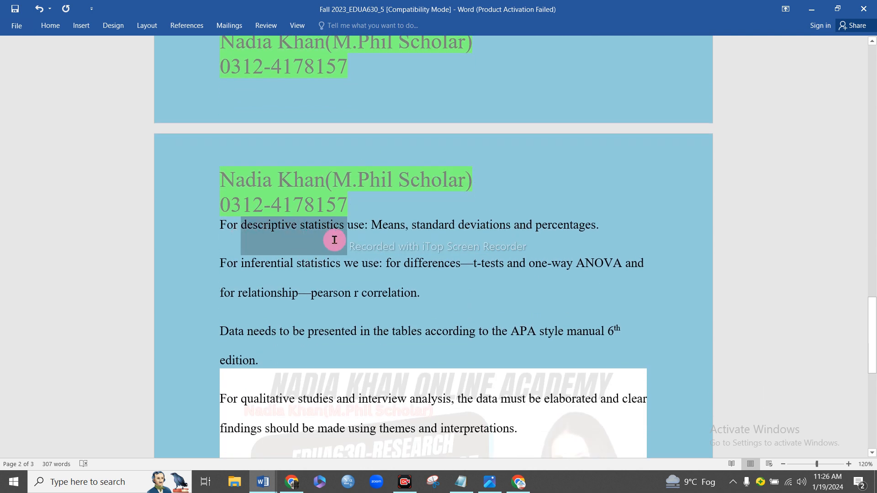
left_click(375, 222)
left_click(371, 224)
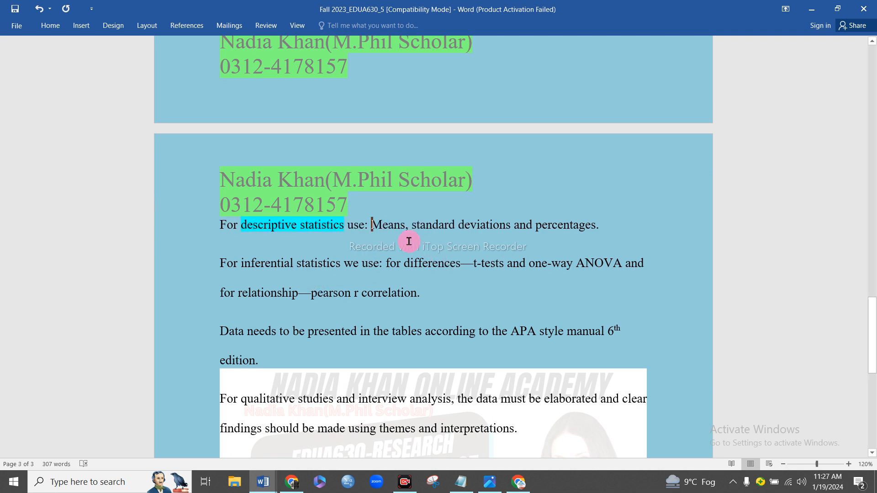
Highlight "Means, standard deviations and percentages." in turquoise in the descriptive statistics line.
left_click_drag(383, 228, 395, 226)
left_click(440, 225)
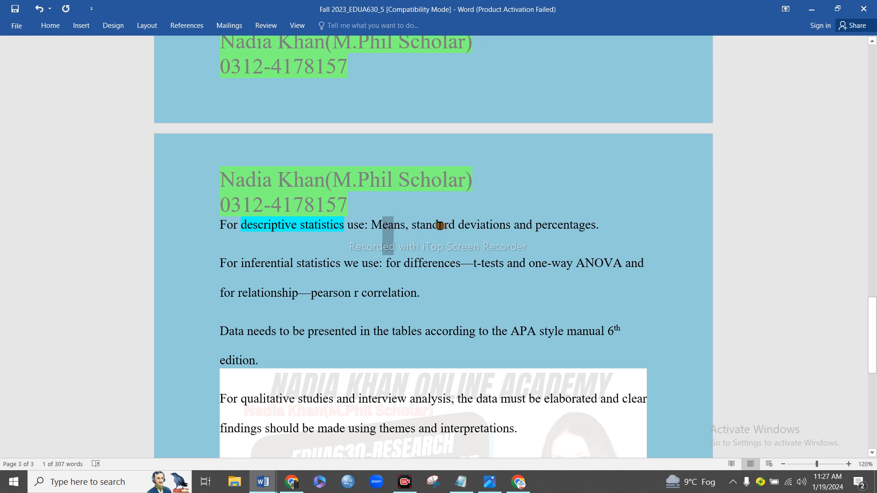
left_click_drag(614, 222, 372, 232)
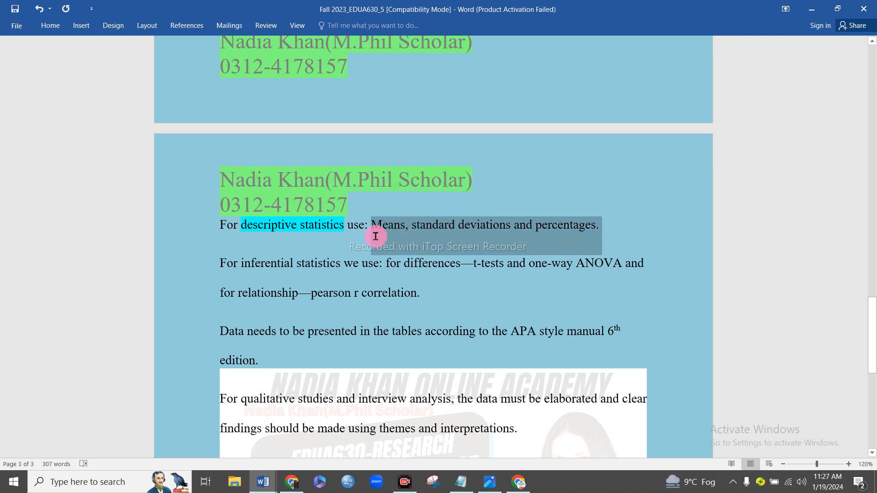
left_click(423, 222)
left_click(402, 251)
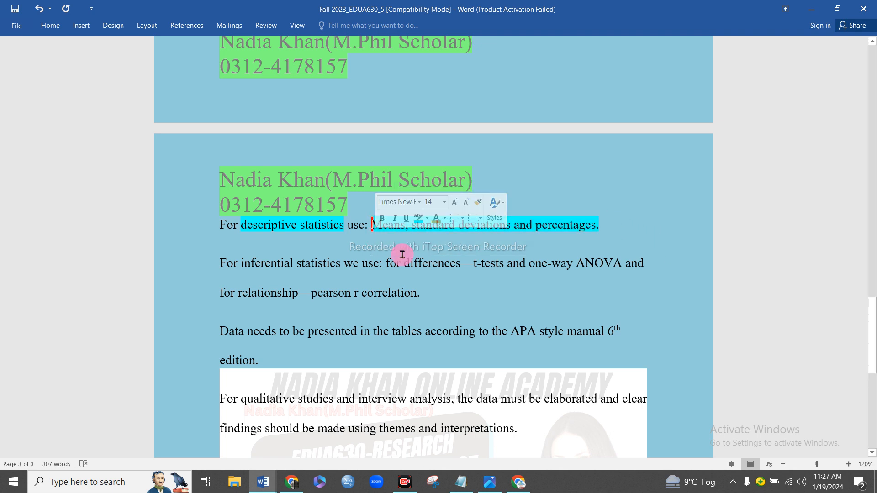
Highlight "For inferential statistics" and "t-tests and one-way ANOVA and for relationship—pearson r correlation." in turquoise.
scroll(234, 288, "down", 1)
left_click_drag(223, 232, 342, 232)
left_click(375, 224)
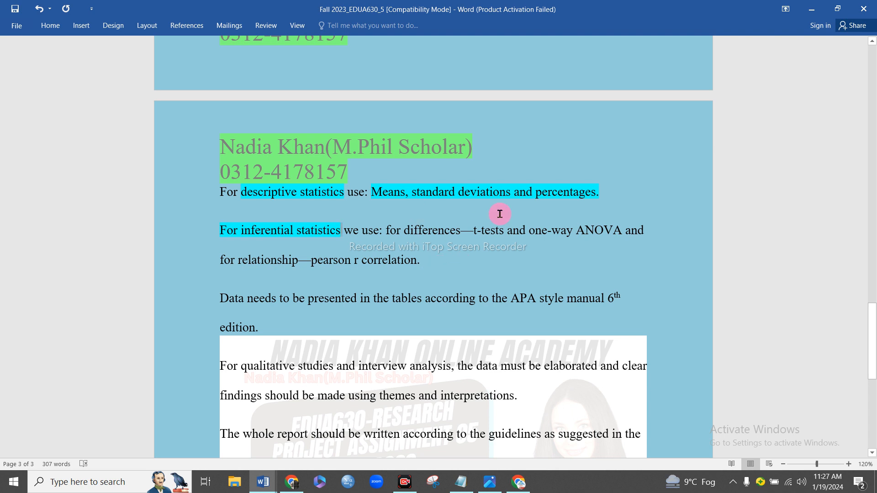
left_click(473, 229)
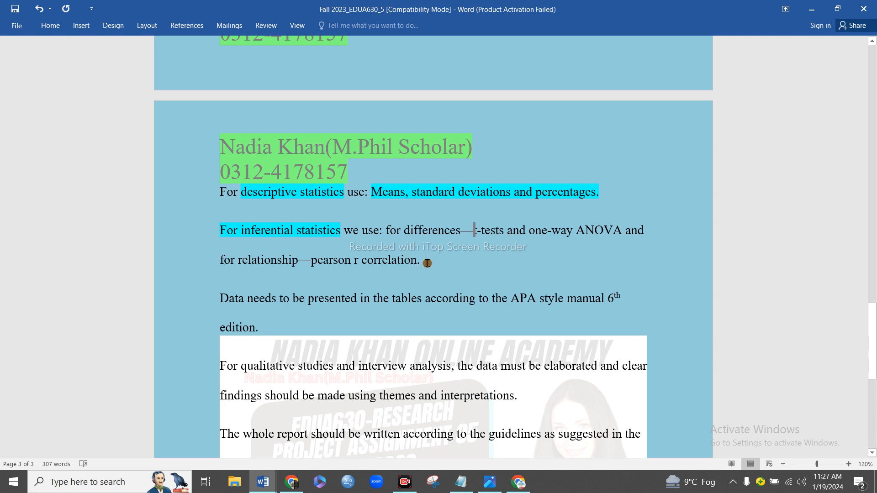
left_click_drag(427, 263, 483, 236)
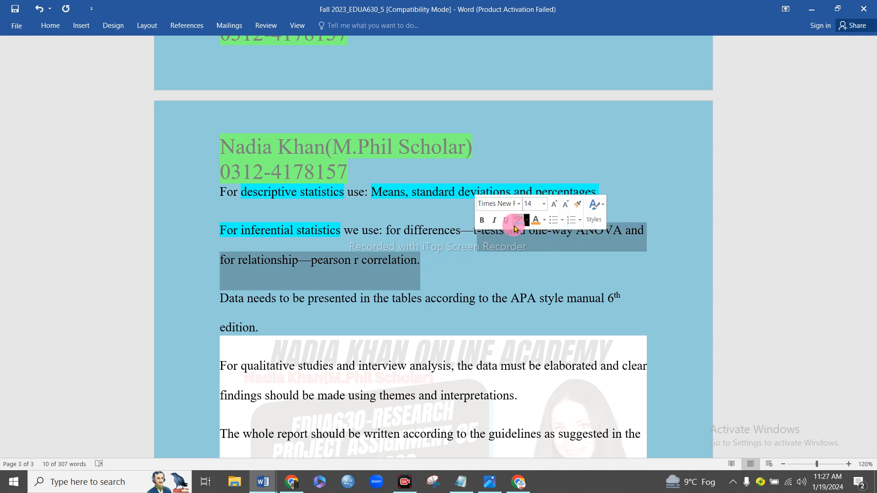
left_click(515, 225)
left_click(494, 263)
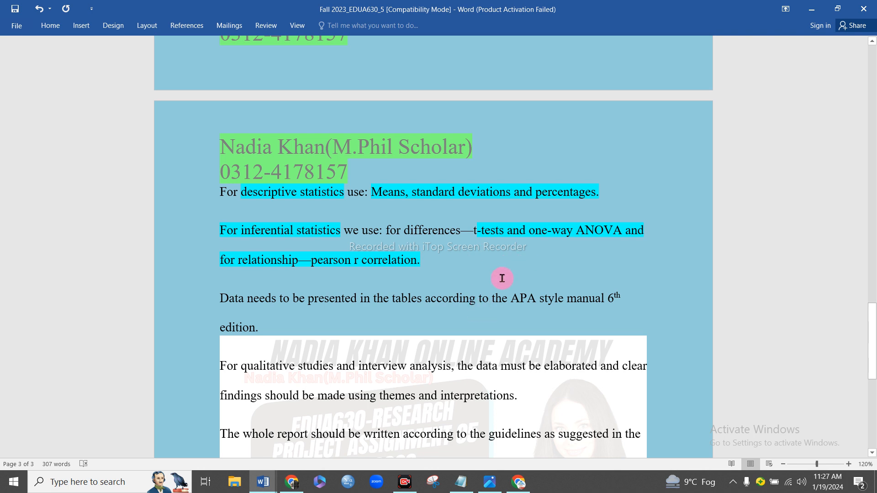
double_click(477, 230)
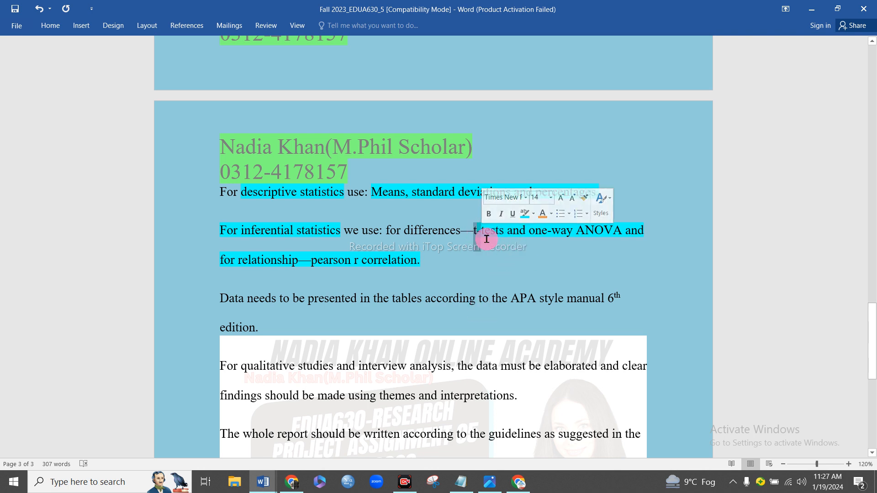
left_click(496, 270)
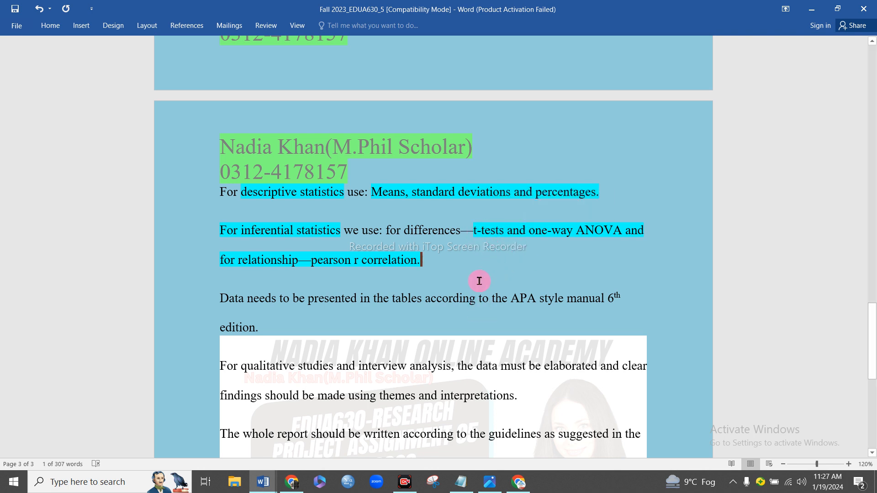
Highlight "to the APA style manual 6th" in turquoise in the sentence about presenting data in tables.
scroll(368, 283, "down", 3)
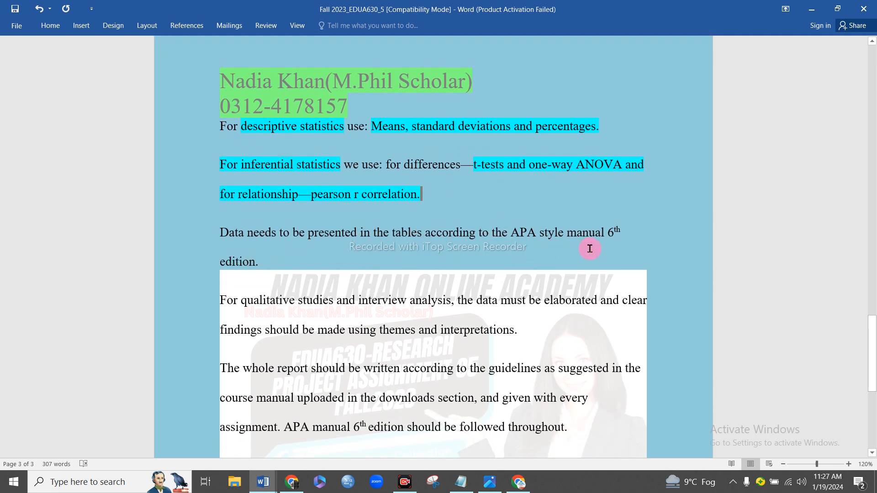
left_click_drag(462, 233, 601, 238)
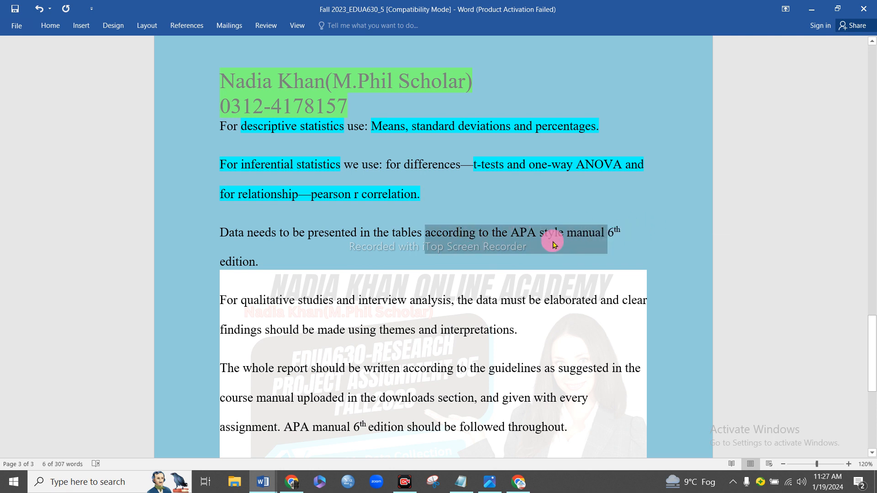
left_click(534, 252)
left_click_drag(629, 232, 484, 229)
left_click(527, 215)
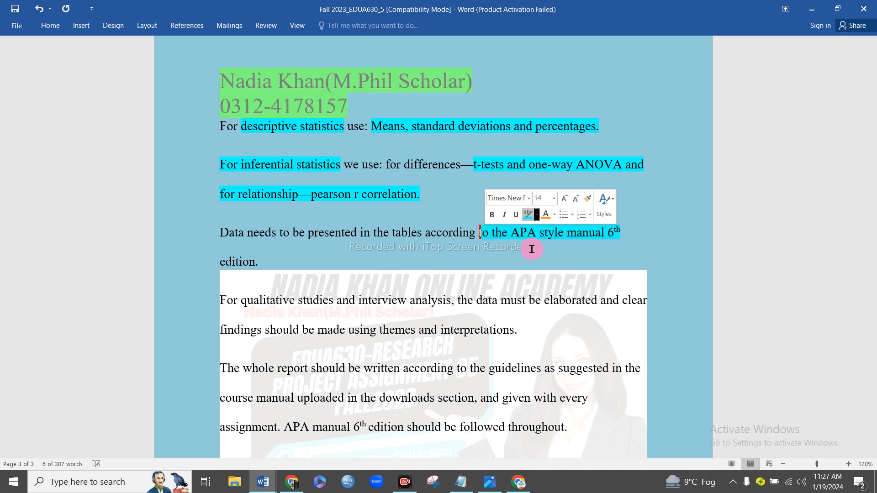
left_click(515, 261)
Highlight the whole paragraph on qualitative studies and interview analysis in turquoise.
scroll(358, 225, "down", 2)
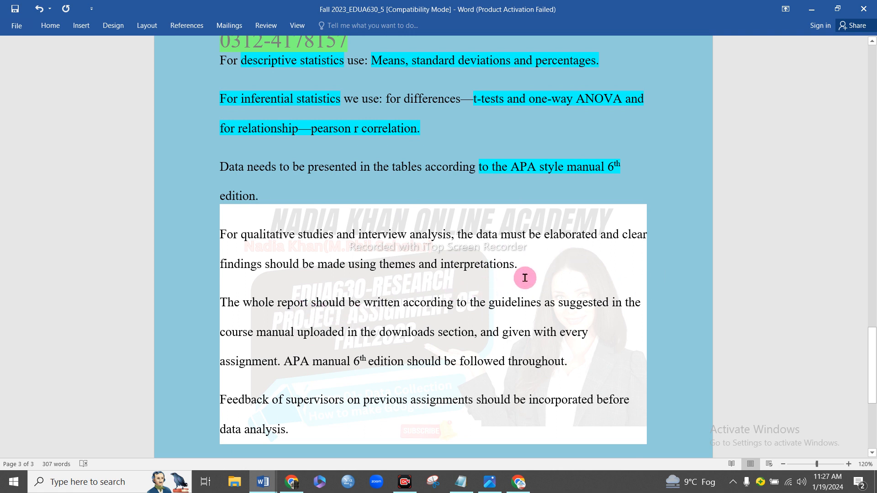
left_click_drag(522, 273, 217, 237)
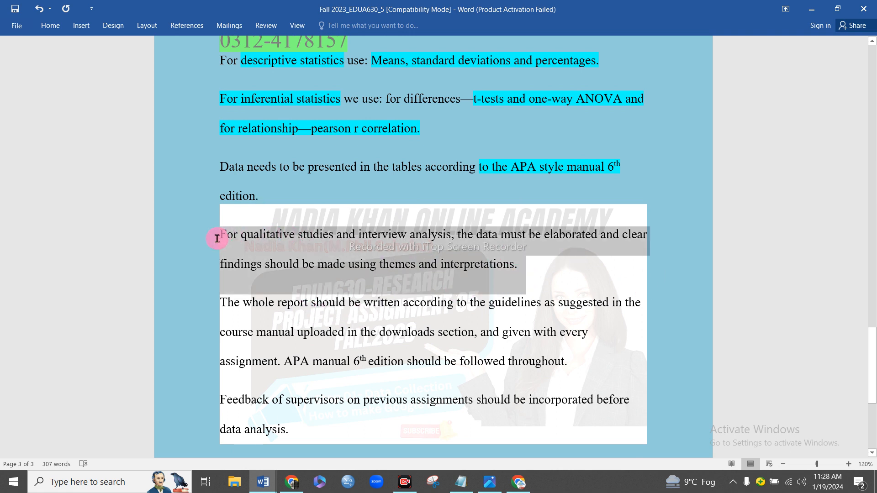
left_click(256, 219)
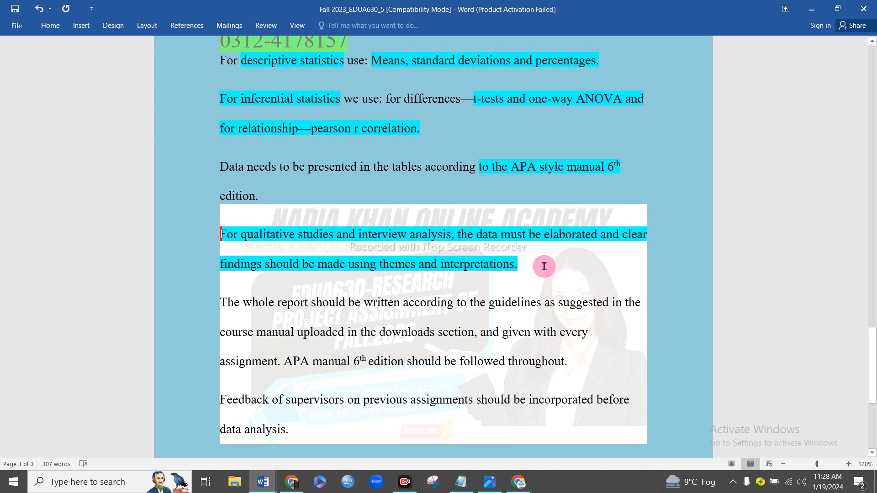
left_click(542, 263)
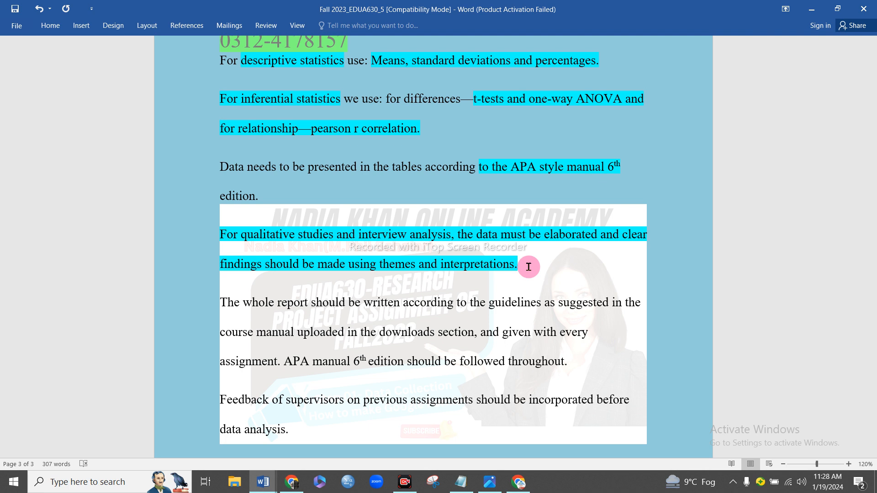
Change the font colour of "qualitative studies" to orange in the highlighted paragraph.
scroll(528, 267, "down", 1)
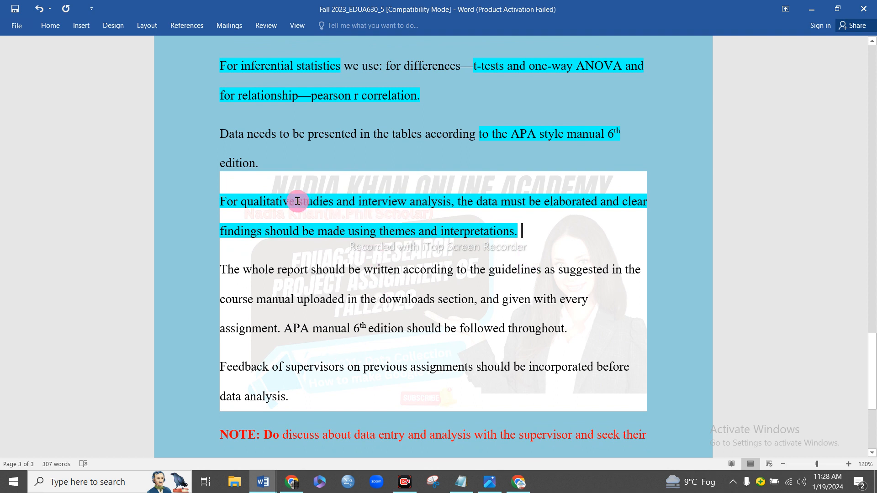
left_click_drag(245, 201, 337, 201)
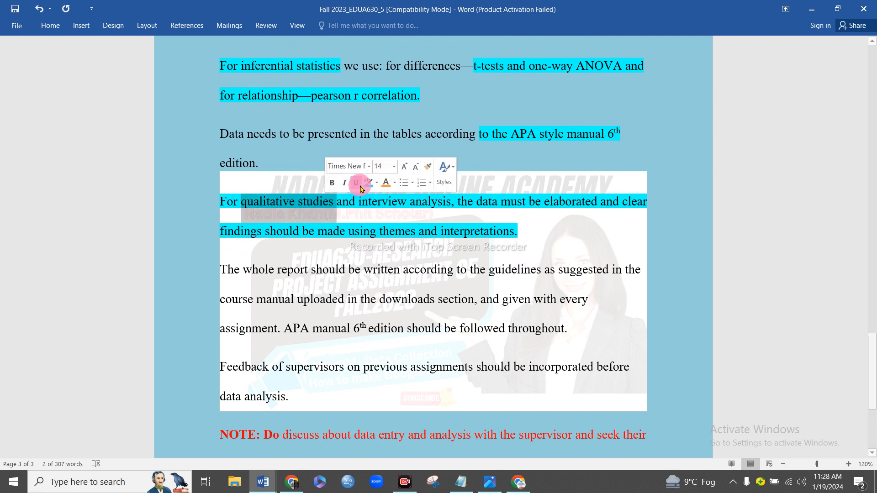
left_click(385, 183)
left_click(373, 233)
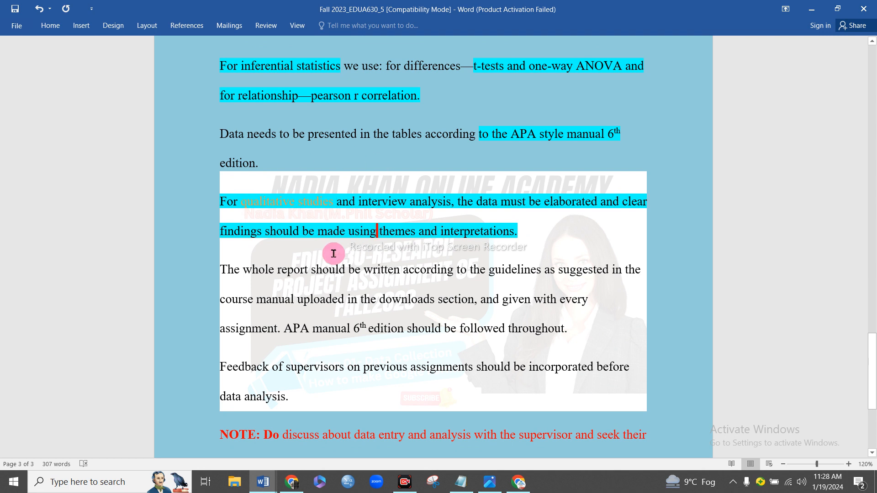
Highlight "assignment after showing the data analysis to the supervisor." in turquoise at the end of the red note.
scroll(362, 210, "up", 2)
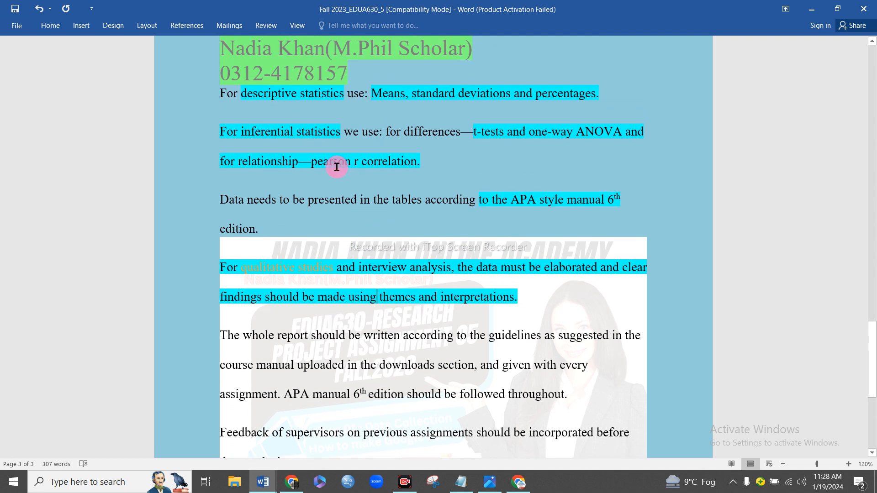
scroll(337, 167, "down", 2)
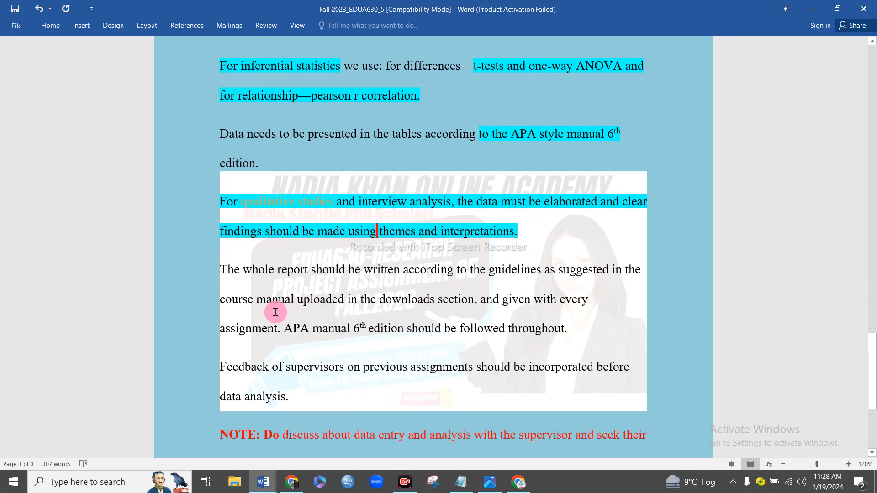
scroll(477, 357, "down", 1)
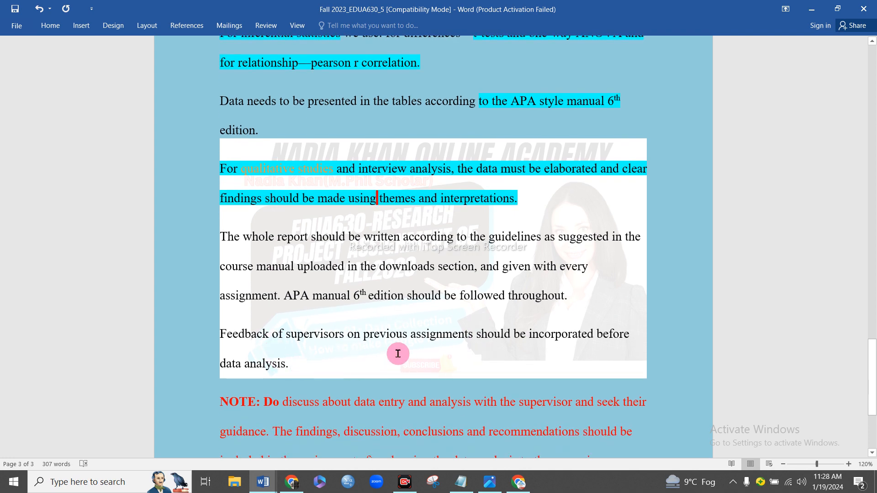
scroll(398, 352, "down", 2)
scroll(292, 320, "down", 1)
scroll(274, 293, "down", 2)
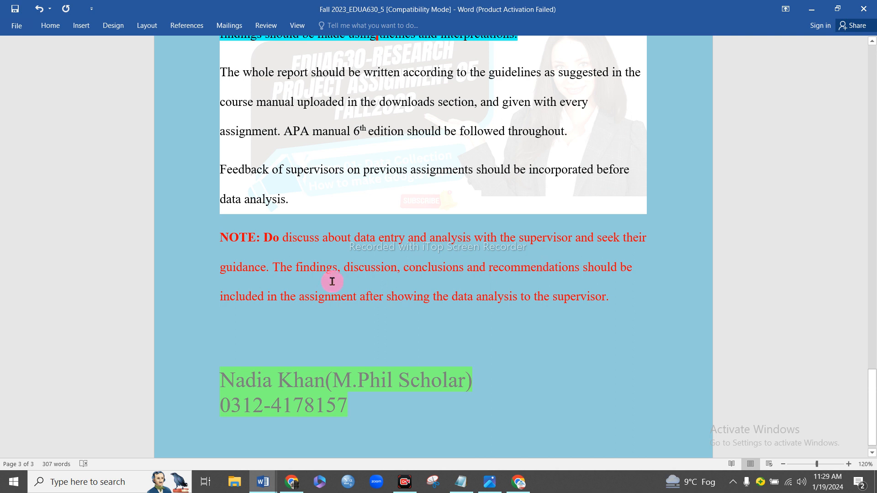
left_click_drag(272, 268, 247, 200)
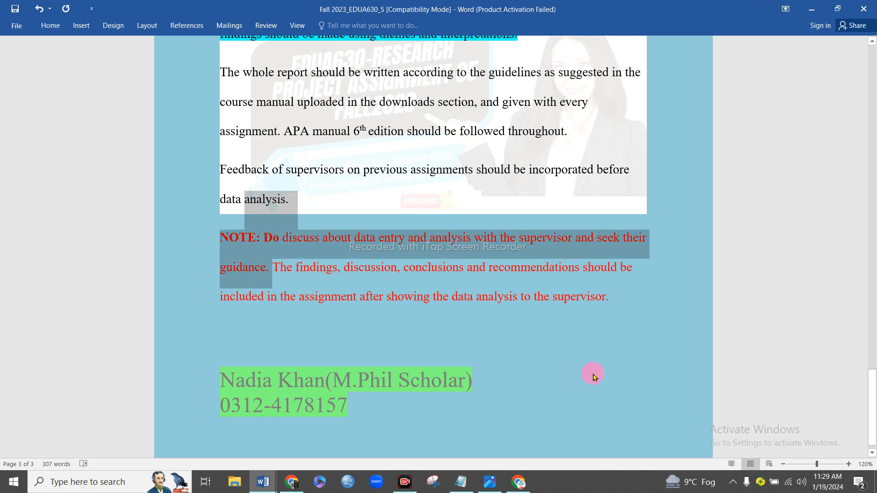
left_click(319, 297)
left_click_drag(623, 296, 336, 297)
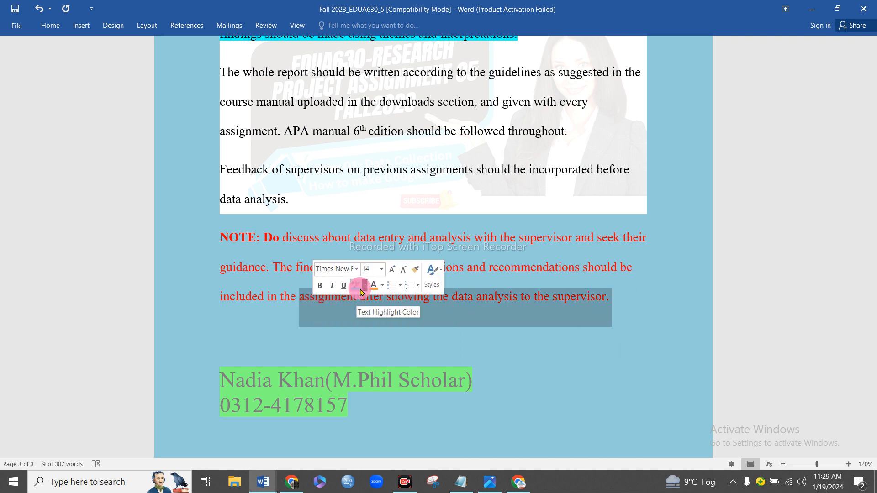
left_click(356, 286)
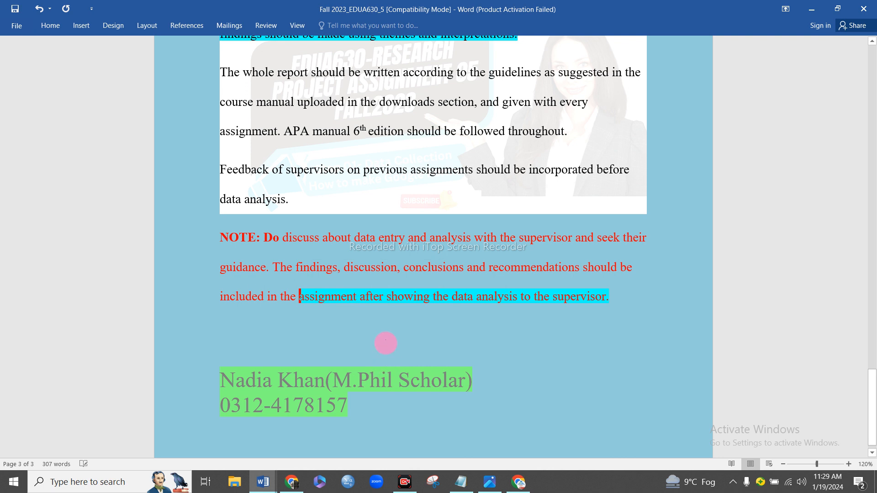
left_click(386, 343)
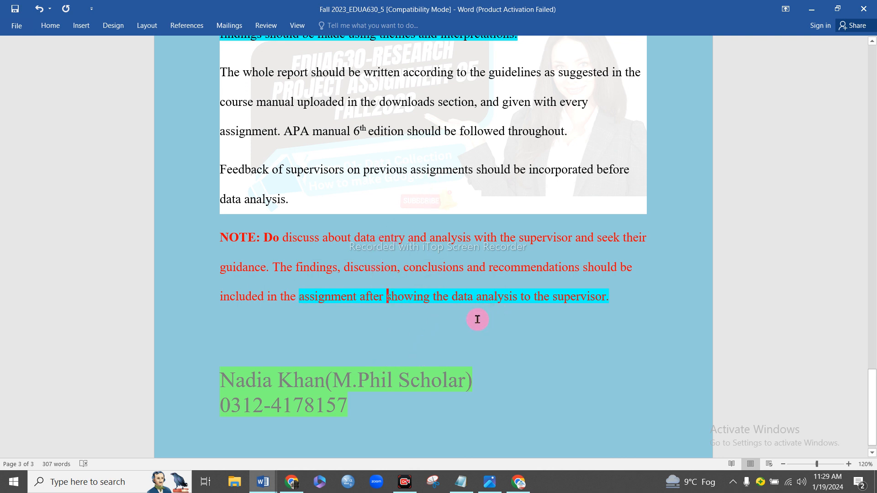
left_click(451, 316)
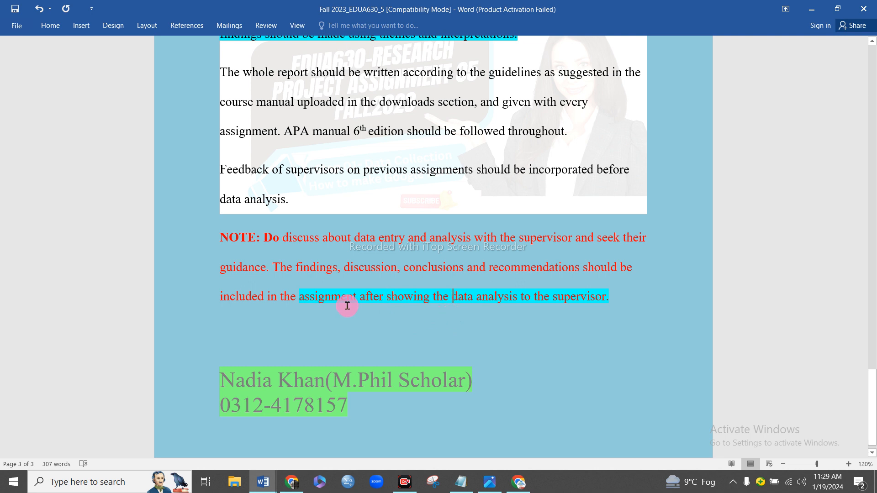
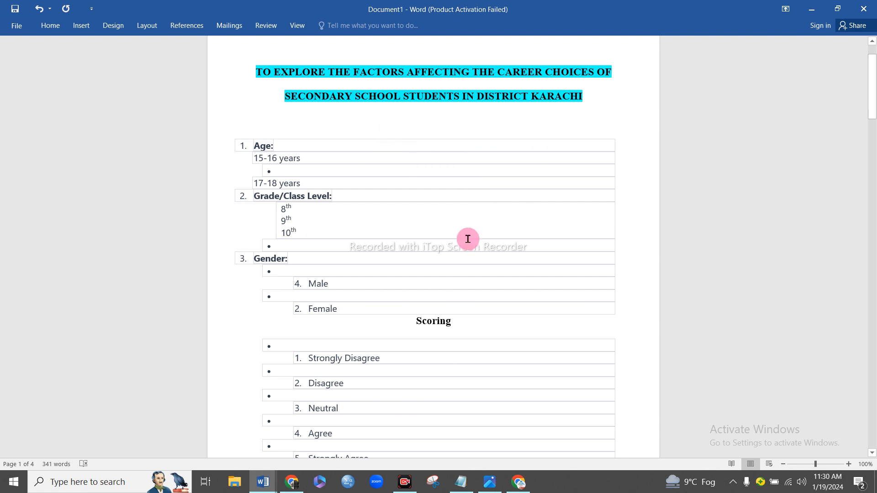
Look over the career choices questionnaire in Document1, from the demographic items to the statements table and back to the title.
scroll(454, 167, "down", 10)
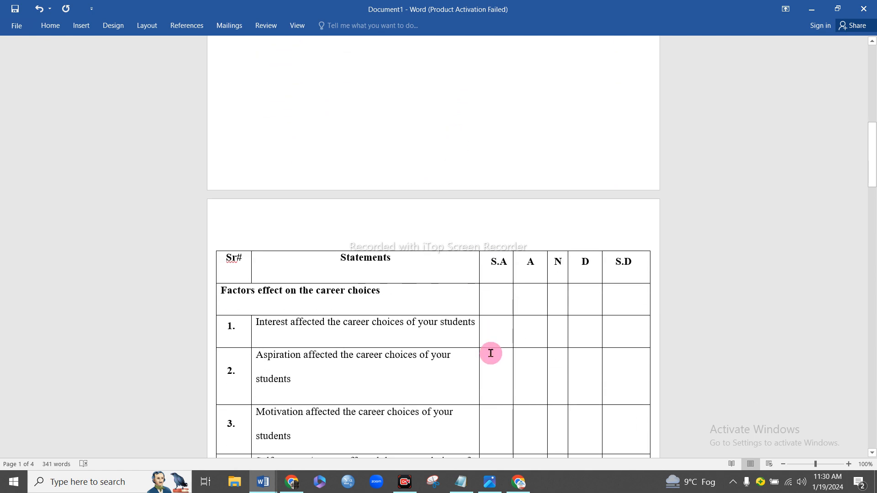
scroll(488, 354, "up", 10)
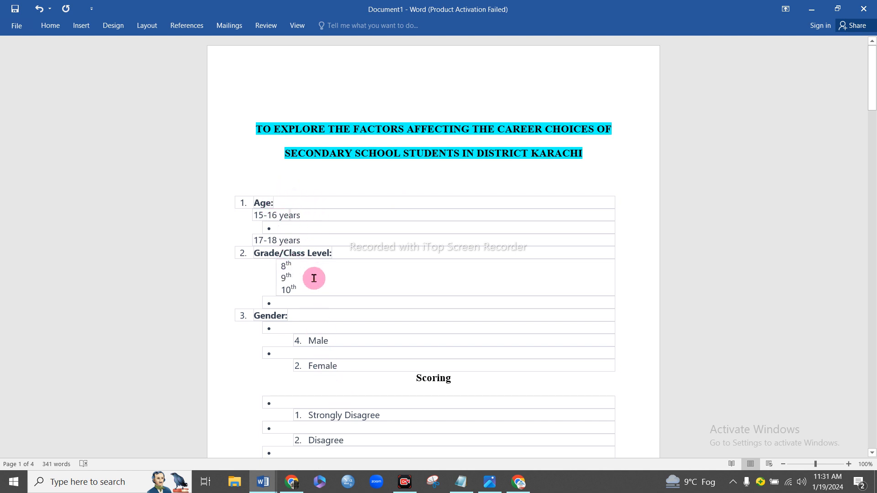
Apply numbering to "15-16 years" so it is option 1 under Age.
scroll(315, 277, "down", 2)
scroll(315, 277, "up", 2)
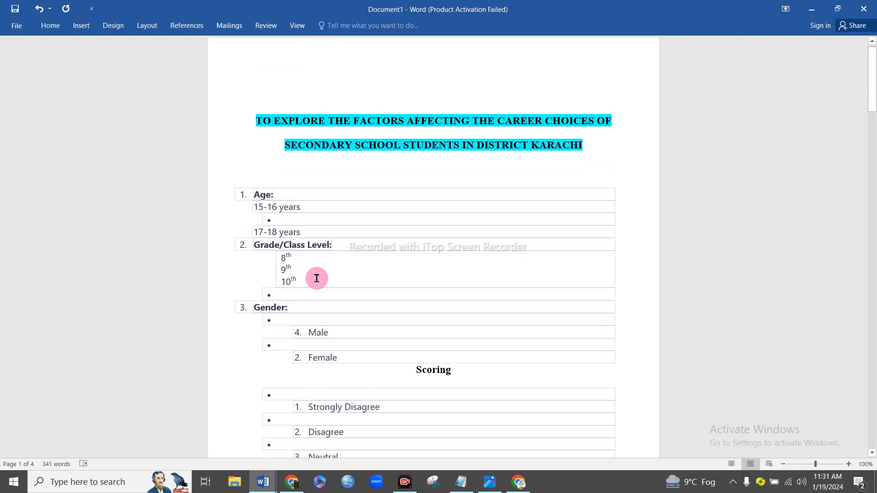
left_click(285, 215)
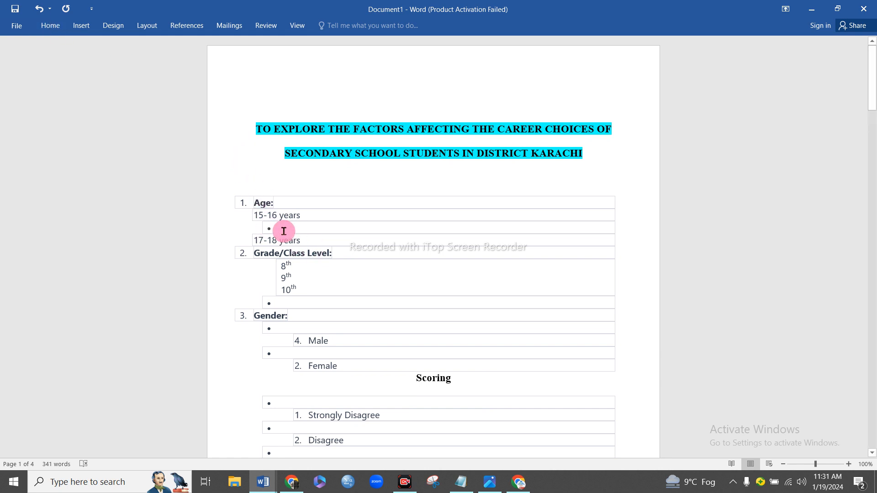
left_click(50, 25)
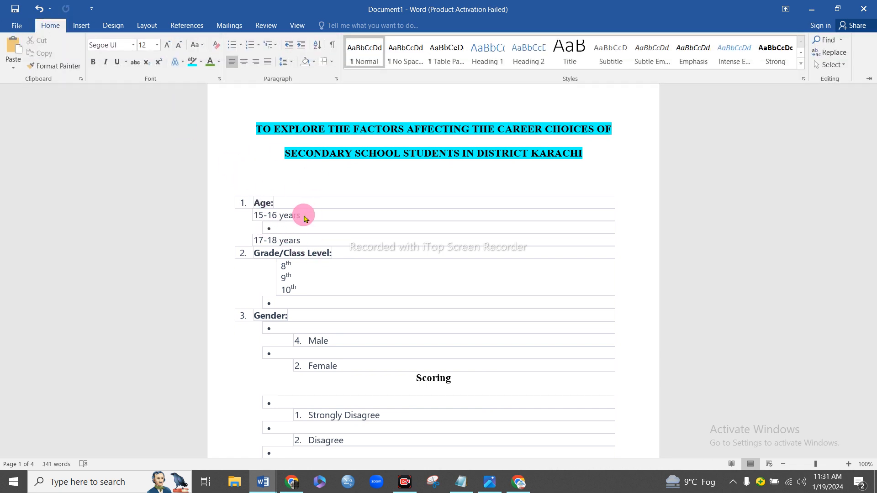
left_click(258, 50)
left_click(304, 94)
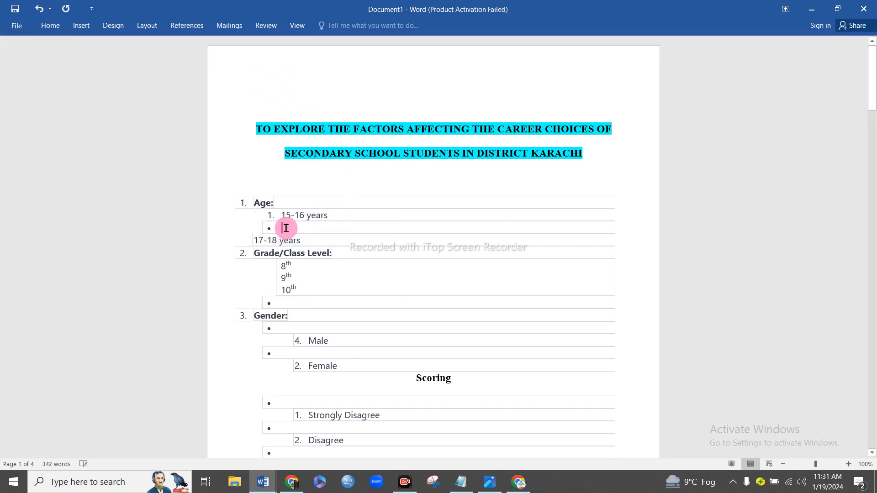
Remove the empty bullet between the age ranges and number "17-18 years" as option 2.
key("BackSpace")
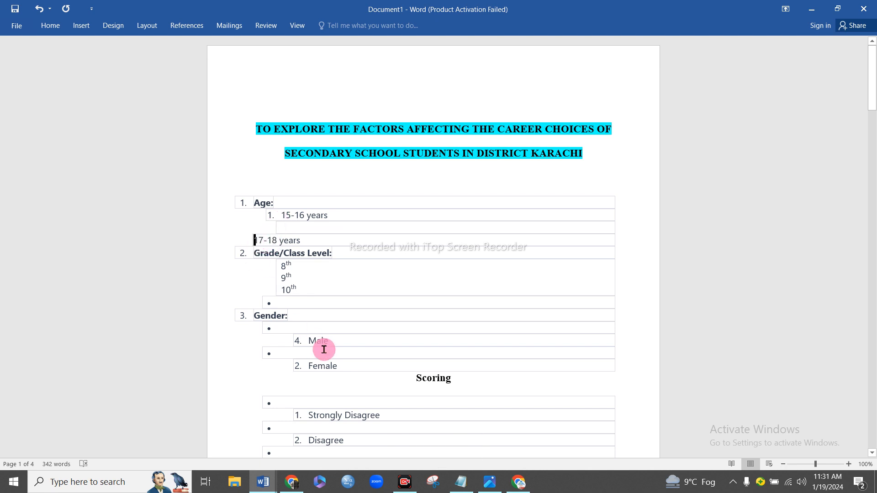
left_click(50, 25)
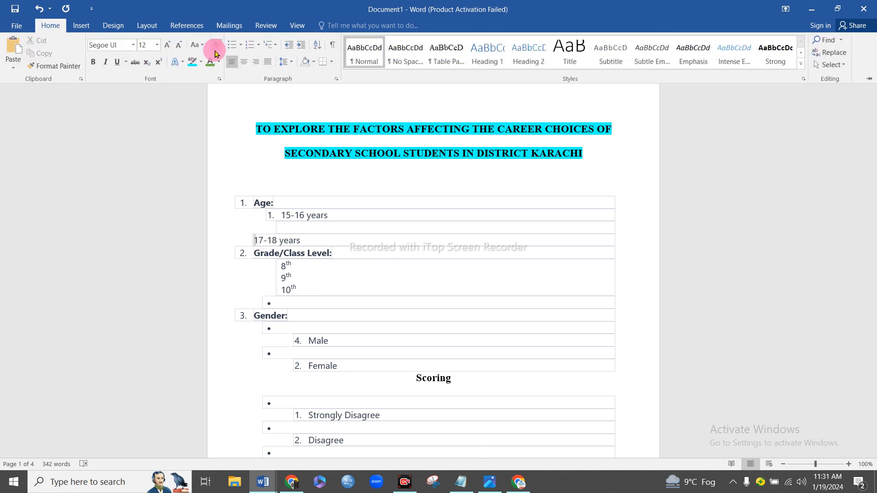
left_click(250, 52)
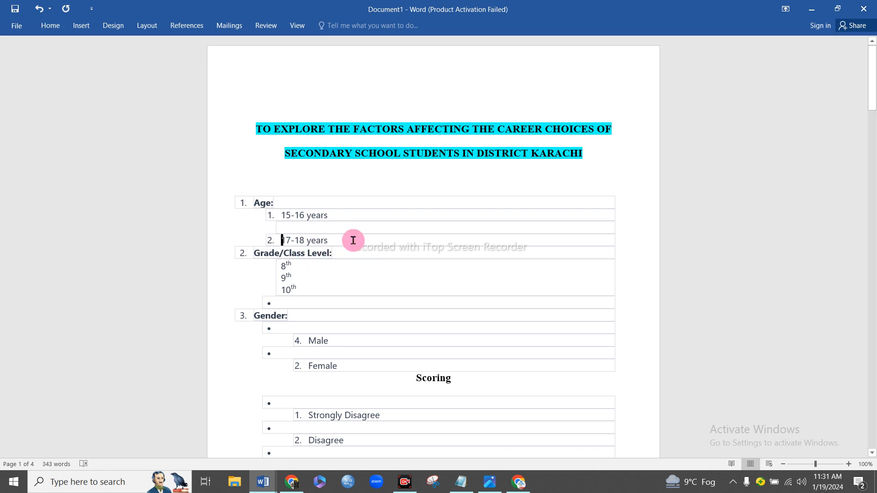
left_click_drag(336, 239, 282, 220)
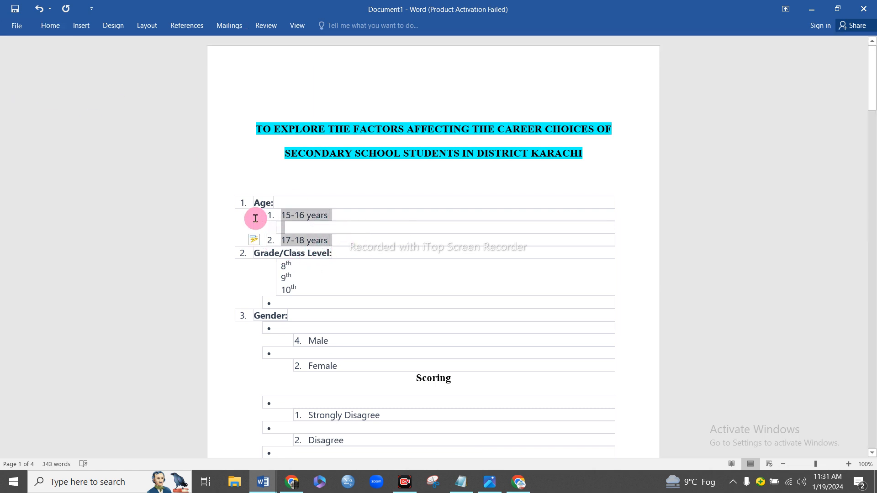
scroll(338, 256, "down", 1)
left_click(315, 264)
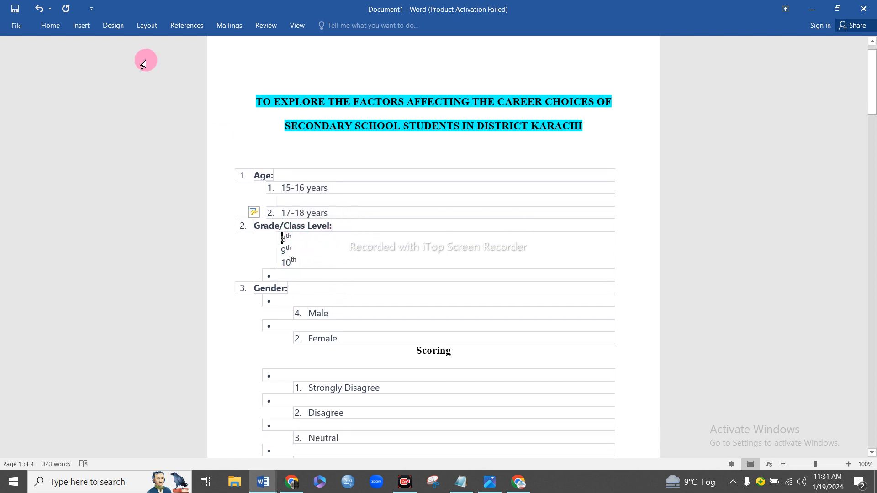
left_click(52, 24)
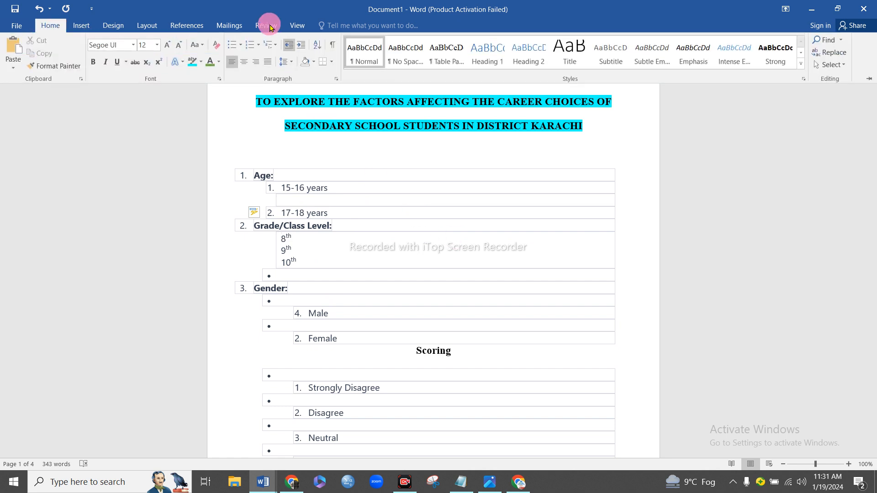
left_click(251, 48)
left_click(304, 245)
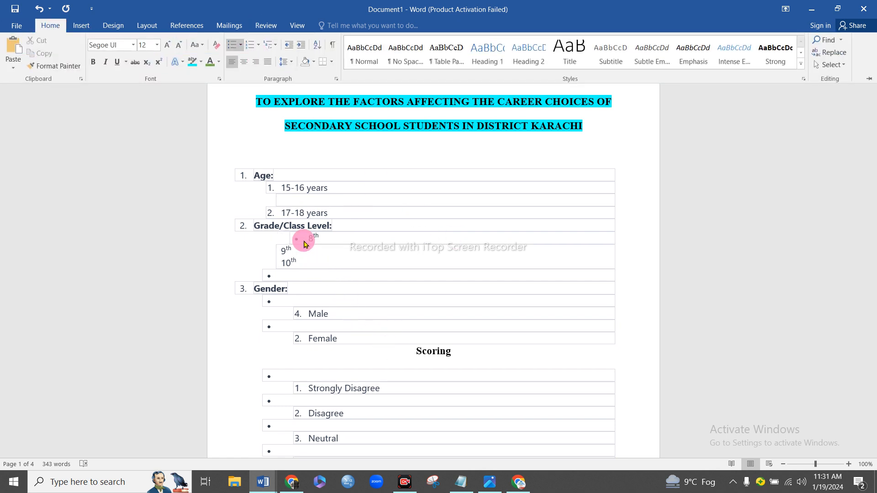
key("BackSpace")
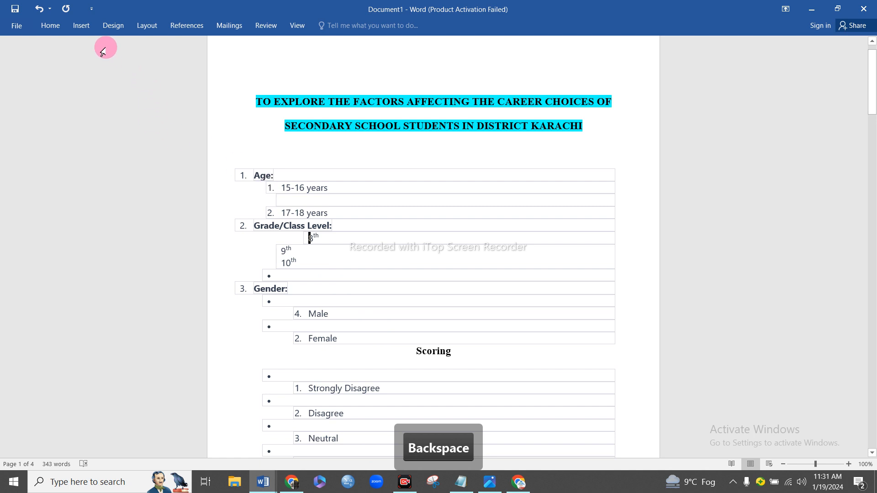
Number the grades 8th, 9th and 10th as options 1, 2 and 3 under Grade/Class Level.
left_click(51, 25)
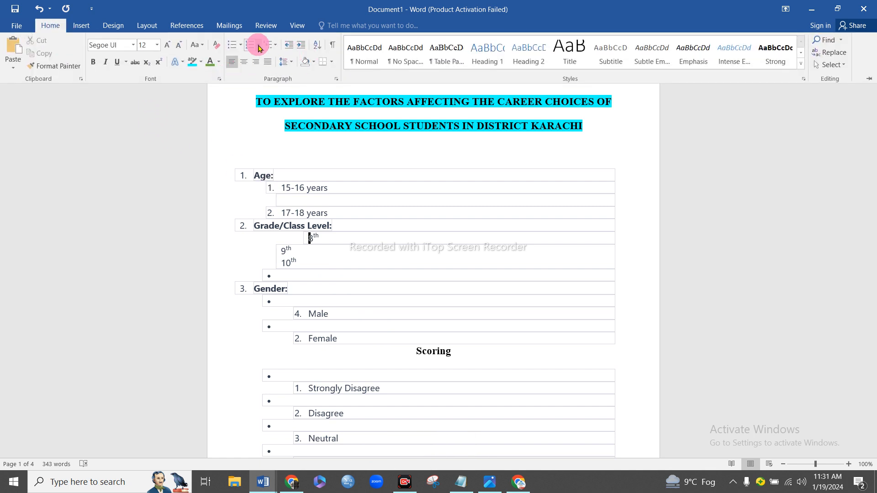
left_click(259, 47)
left_click(266, 78)
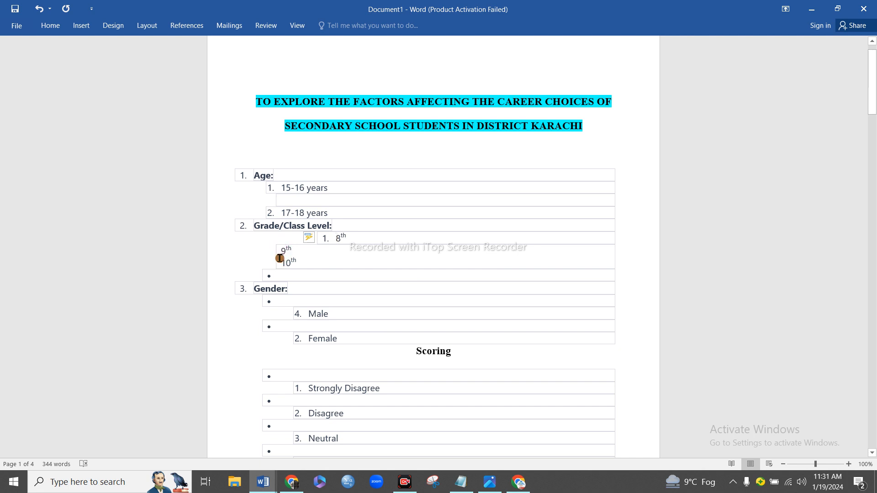
left_click(281, 251)
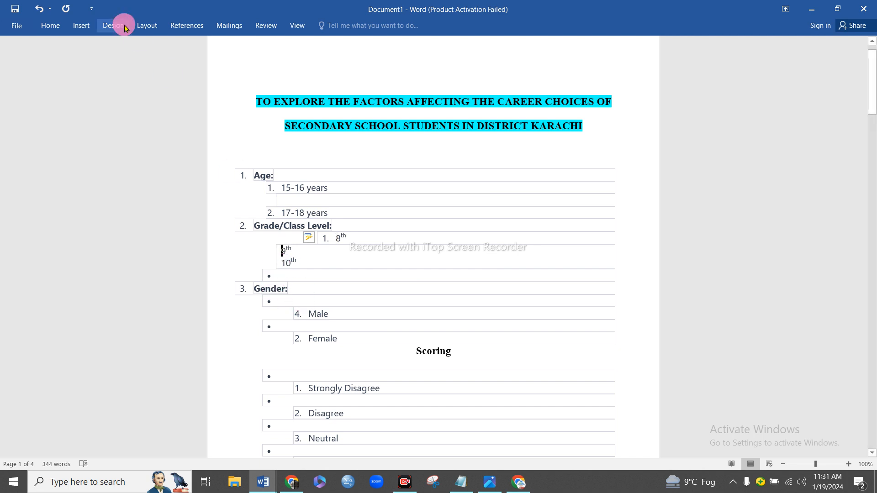
left_click(50, 25)
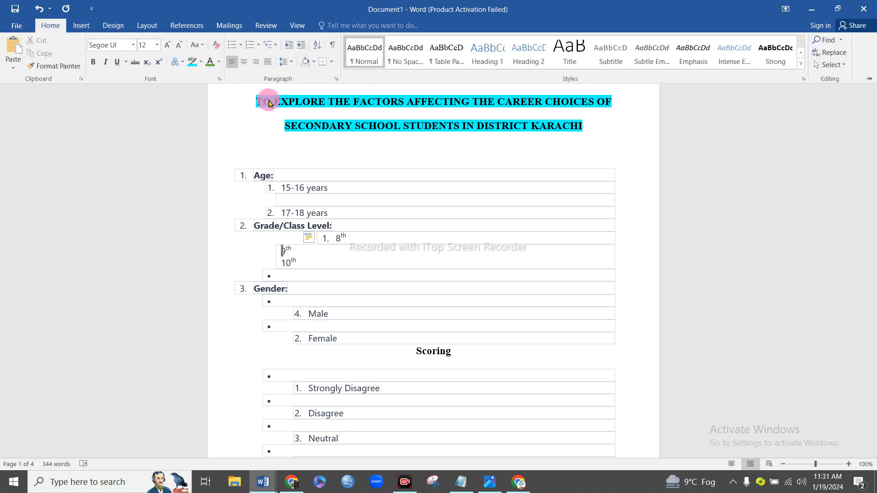
left_click(257, 45)
left_click(303, 141)
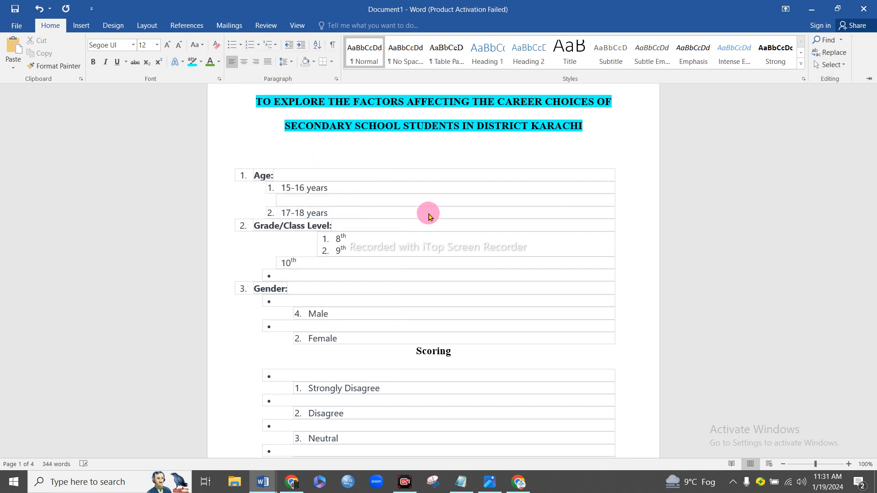
left_click(284, 259)
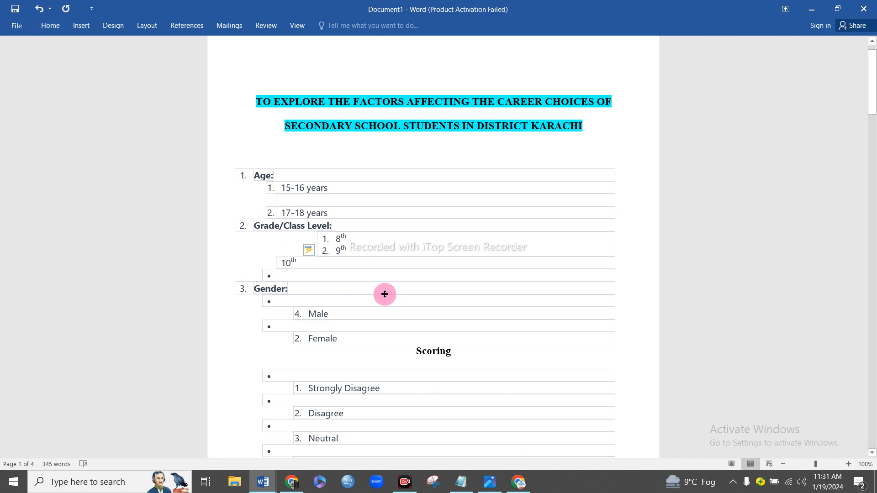
left_click(50, 25)
left_click(250, 47)
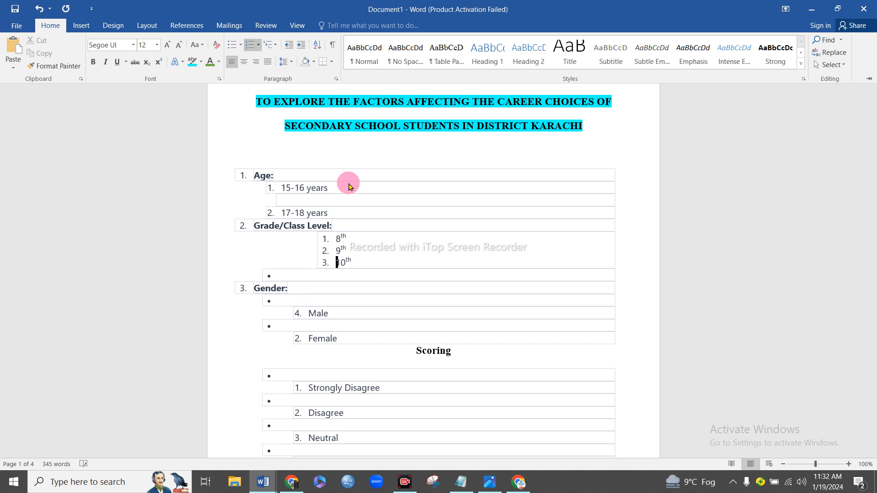
left_click(401, 283)
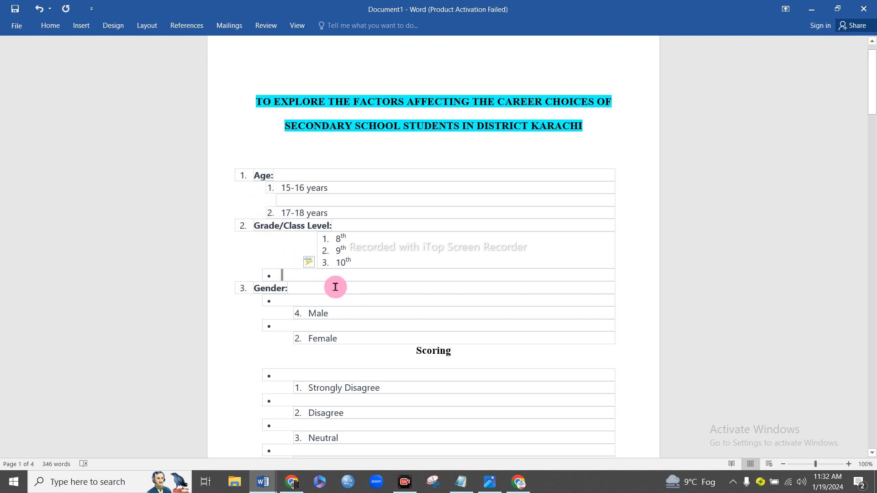
Replace the automatic list number before "Male" under Gender with a plain 1 followed by a space.
scroll(327, 284, "down", 2)
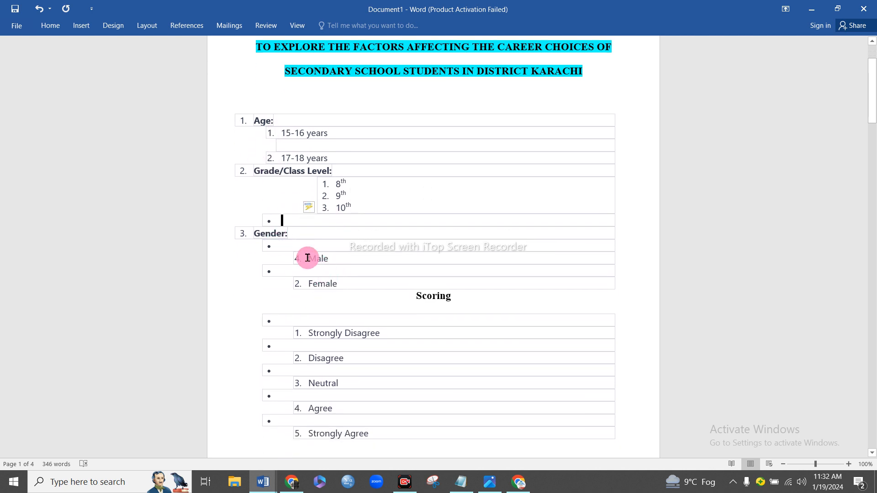
key("BackSpace")
key("BackSpace")
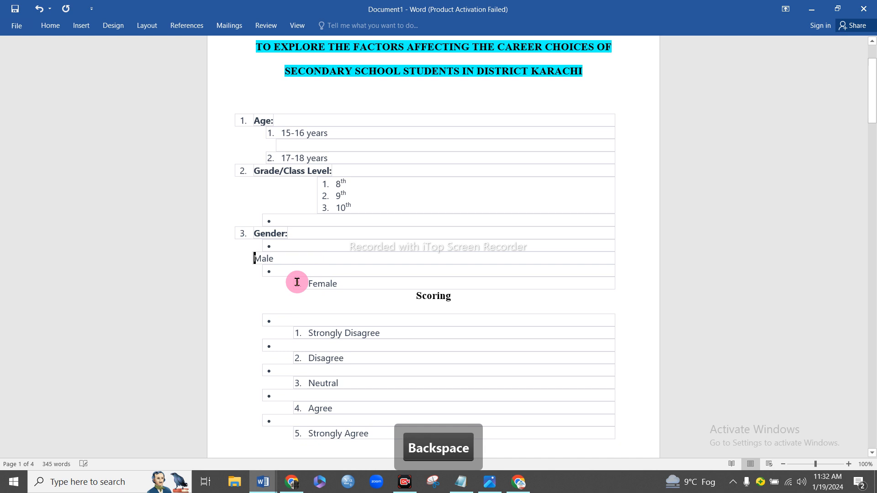
type("1")
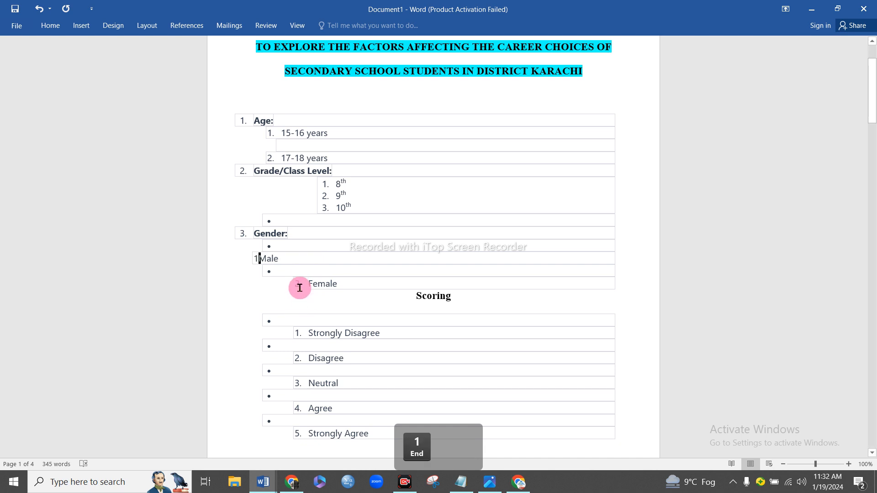
scroll(393, 309, "down", 1)
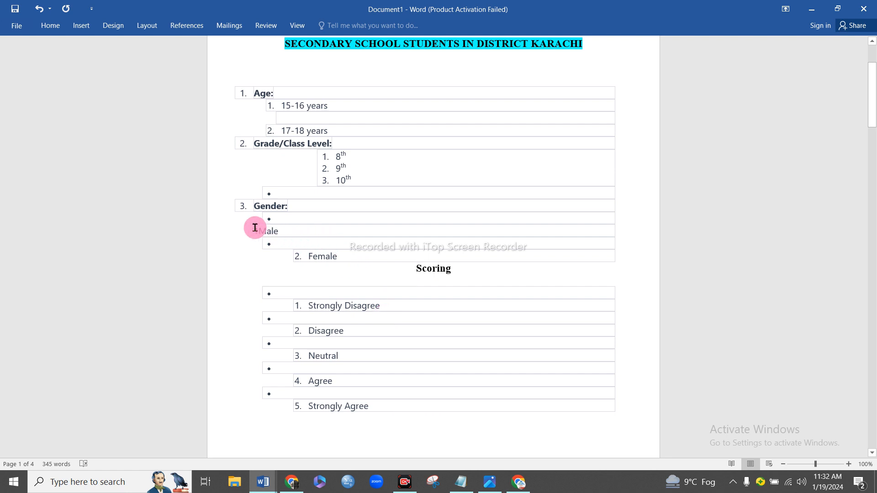
left_click(258, 232)
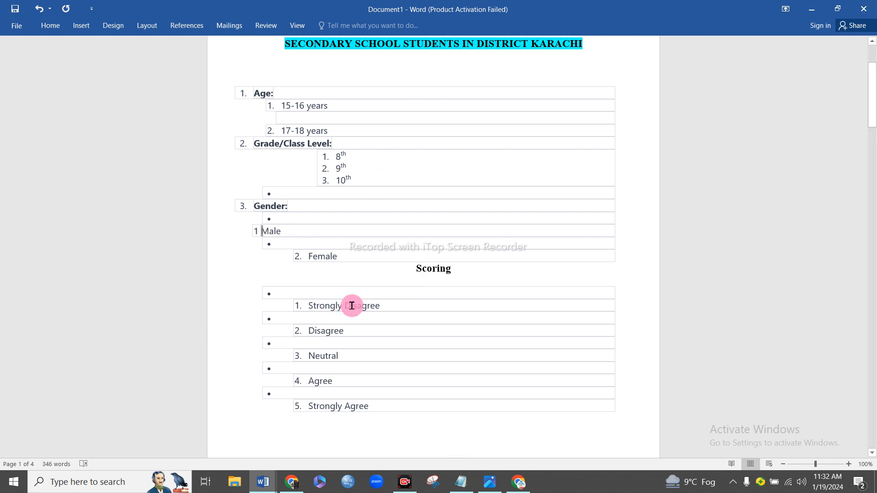
Review the Age, Grade/Class Level and Gender items together with the Scoring scale.
scroll(351, 306, "down", 1)
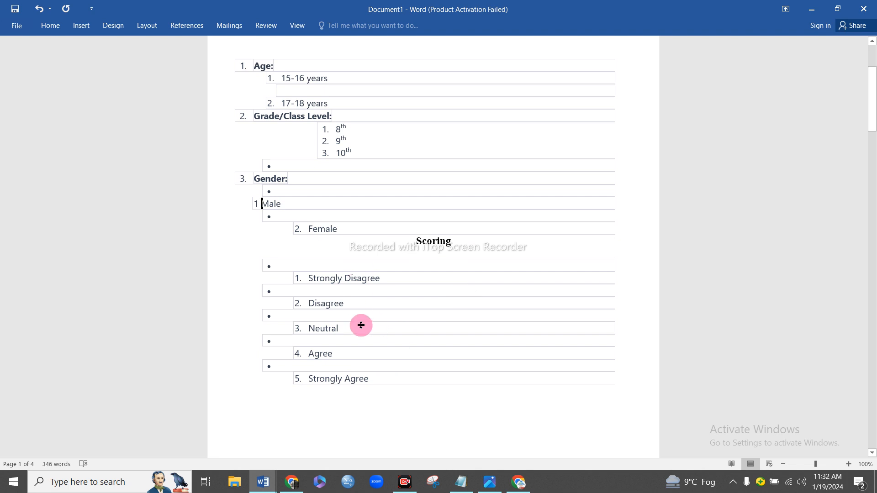
left_click(450, 244)
scroll(329, 312, "down", 1)
scroll(329, 312, "down", 1)
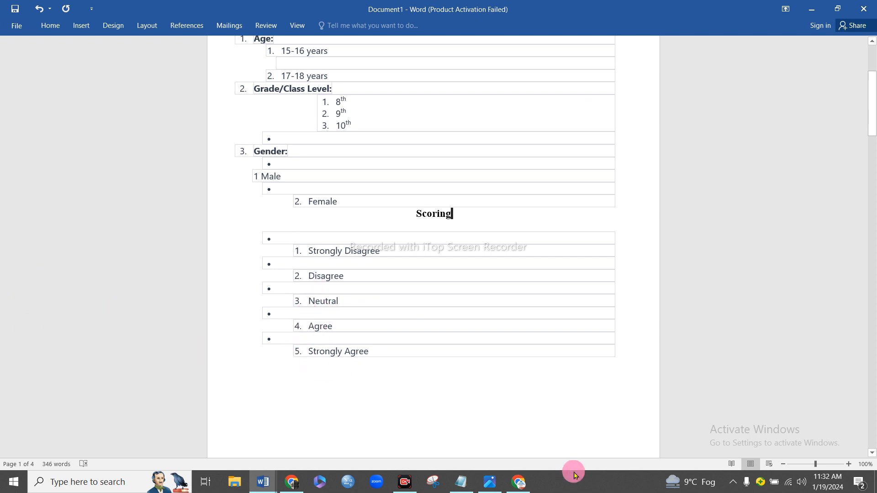
scroll(363, 381, "up", 3)
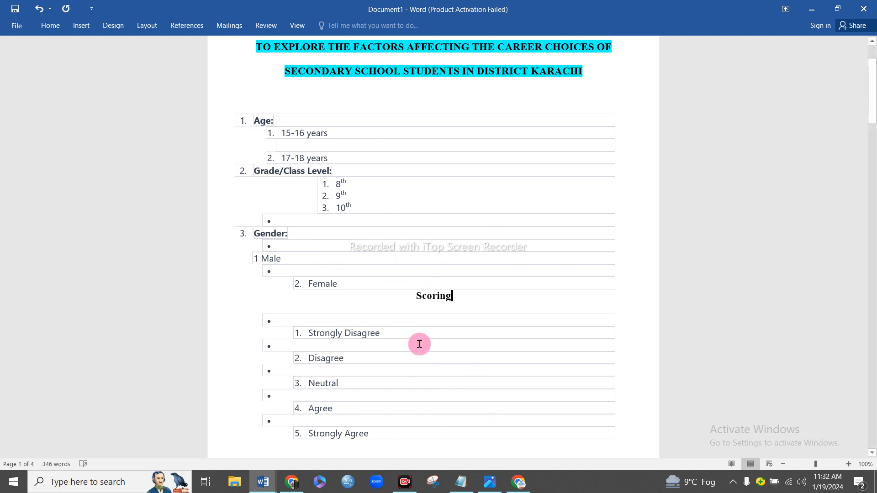
scroll(439, 365, "down", 2)
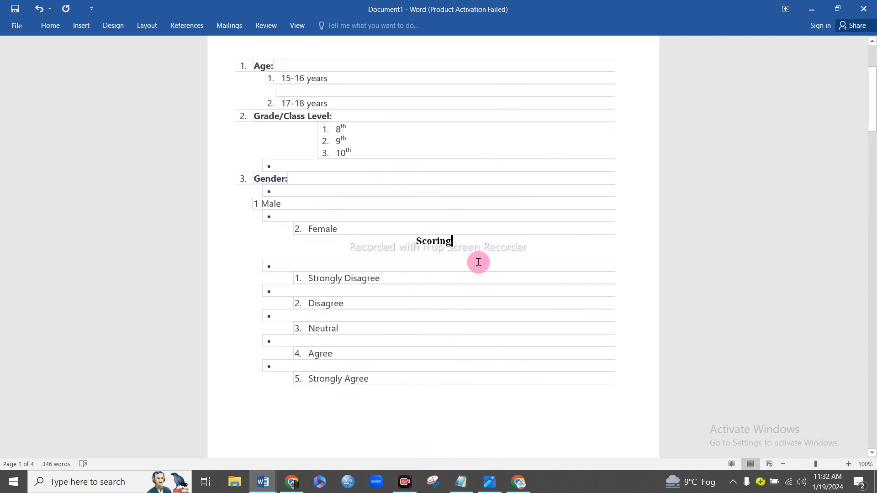
scroll(392, 384, "up", 2)
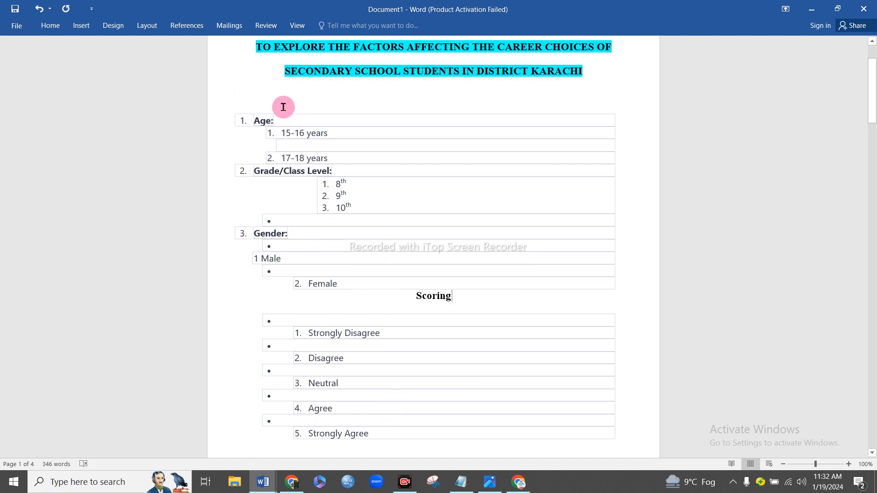
left_click_drag(282, 104, 559, 450)
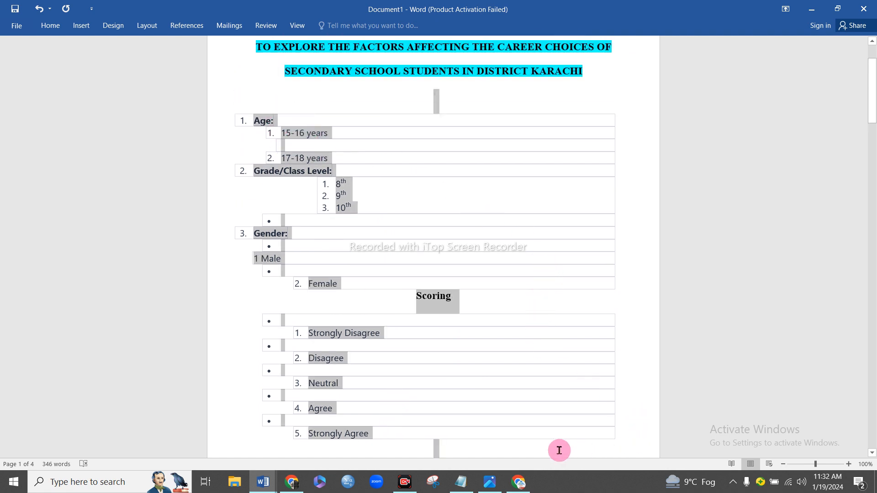
left_click(629, 307)
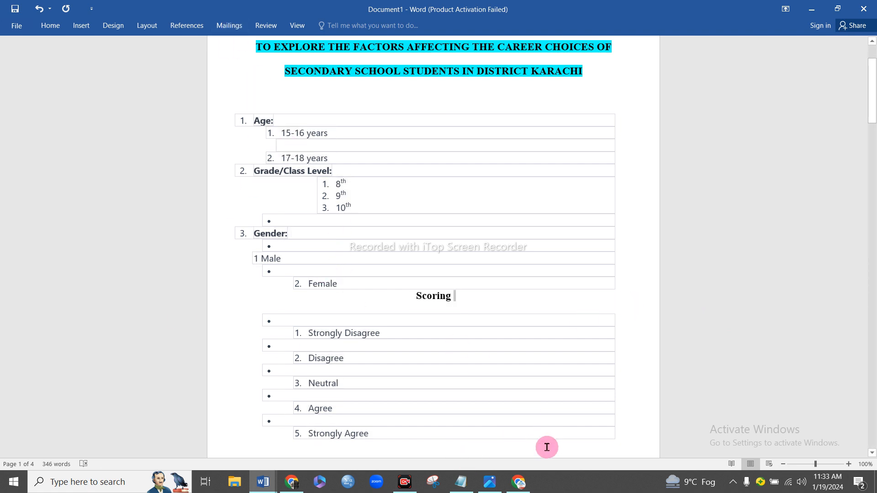
Look through the statements table on the career choice factors, from its heading row down to statement 20.
scroll(531, 308, "down", 5)
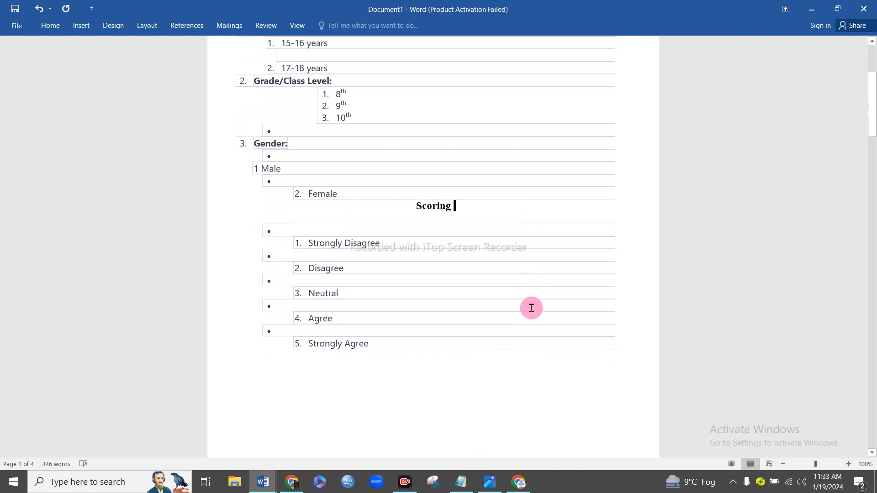
scroll(531, 308, "down", 4)
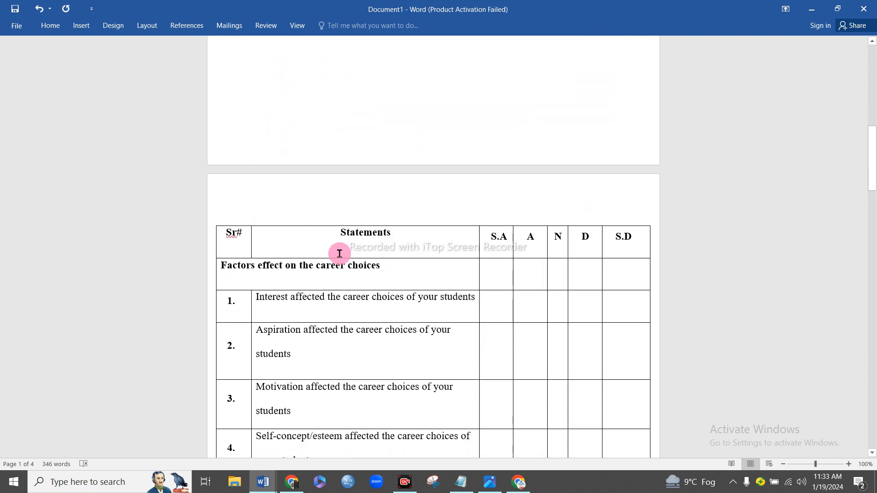
scroll(338, 251, "down", 2)
scroll(580, 296, "down", 2)
scroll(533, 170, "up", 4)
scroll(329, 262, "down", 1)
scroll(329, 262, "down", 20)
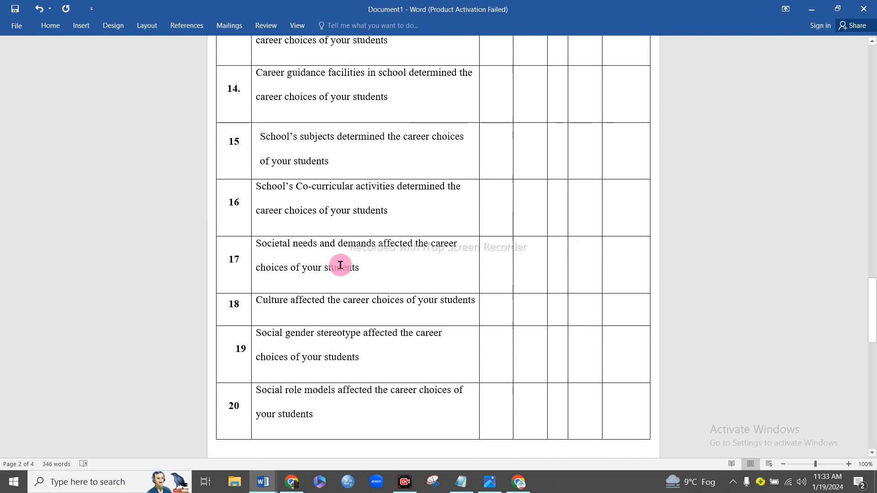
Look through the statements table past statement 20, its heading row and the scoring scale, ending at the questionnaire's title page.
scroll(372, 307, "down", 8)
scroll(372, 300, "up", 12)
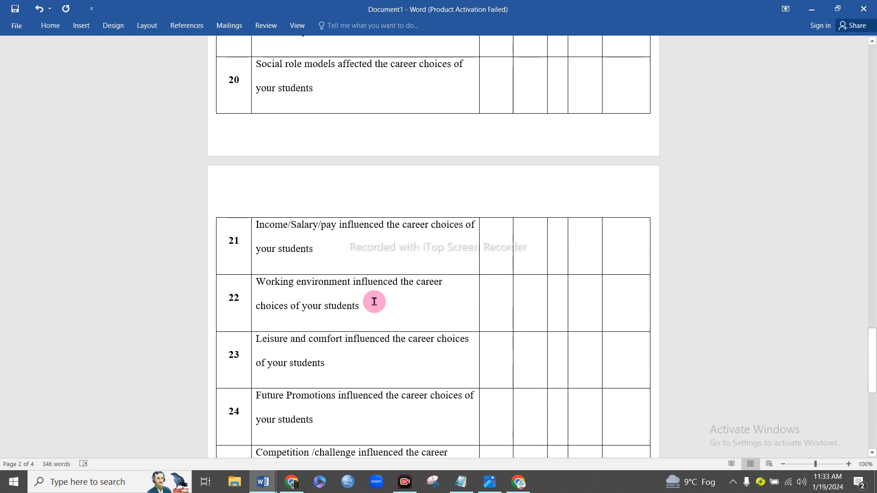
scroll(375, 301, "up", 20)
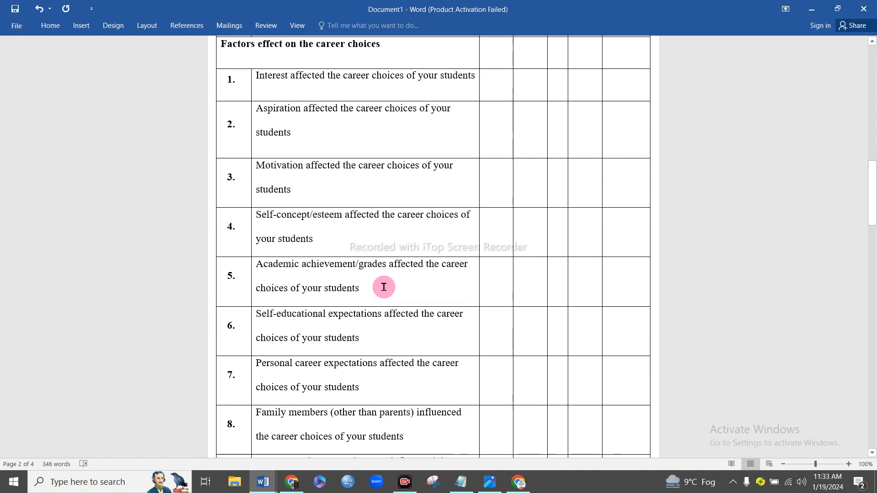
scroll(389, 295, "up", 10)
scroll(389, 297, "down", 11)
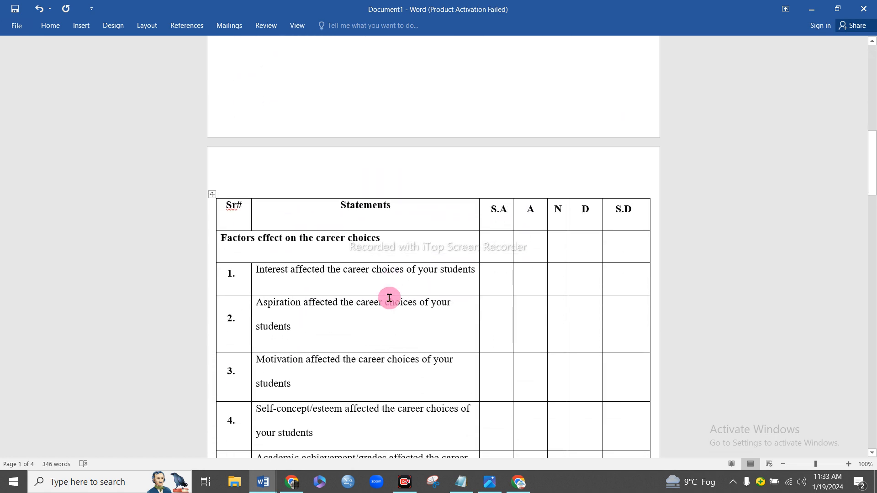
scroll(389, 298, "up", 7)
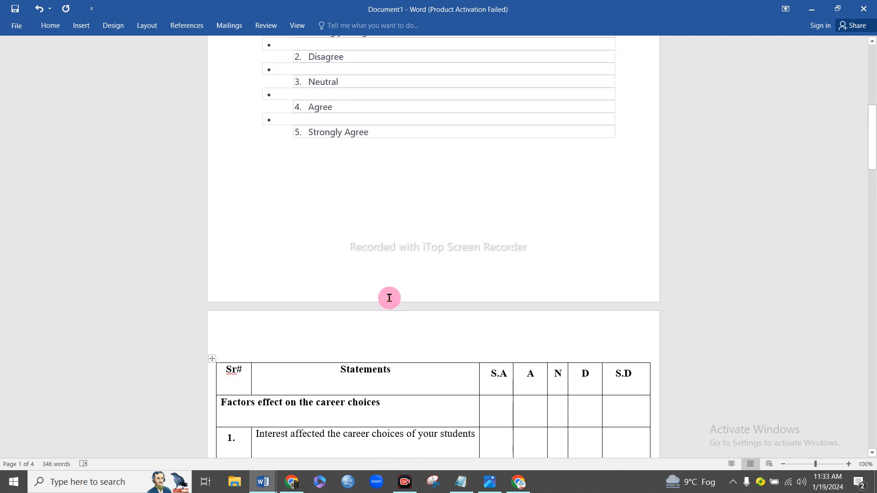
scroll(389, 298, "down", 4)
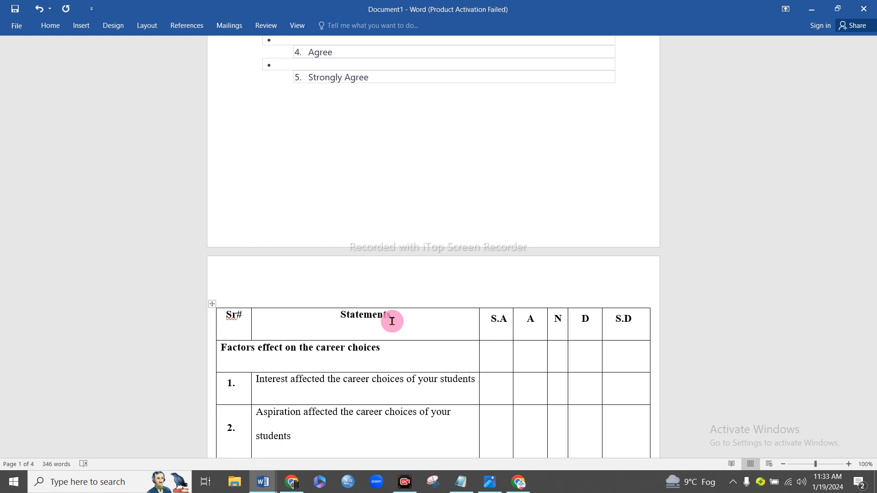
scroll(392, 322, "up", 10)
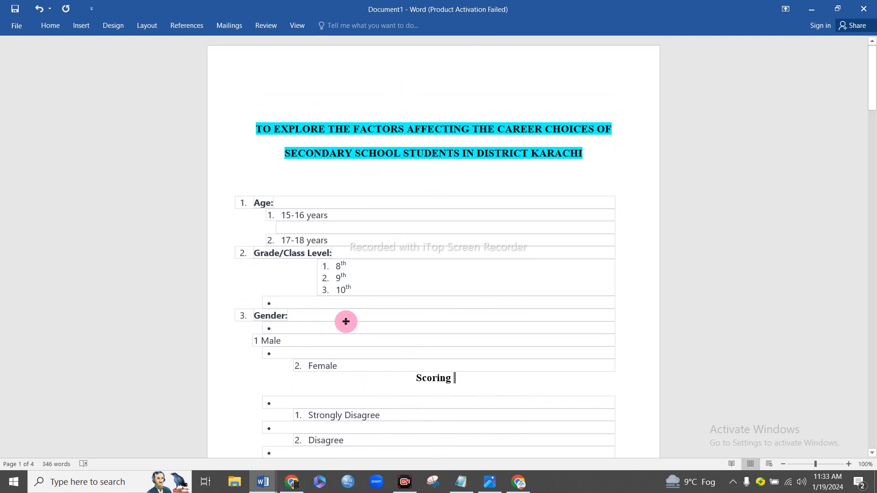
Switch to Chrome, open Google Forms from the Google apps and start a blank form.
left_click(288, 484)
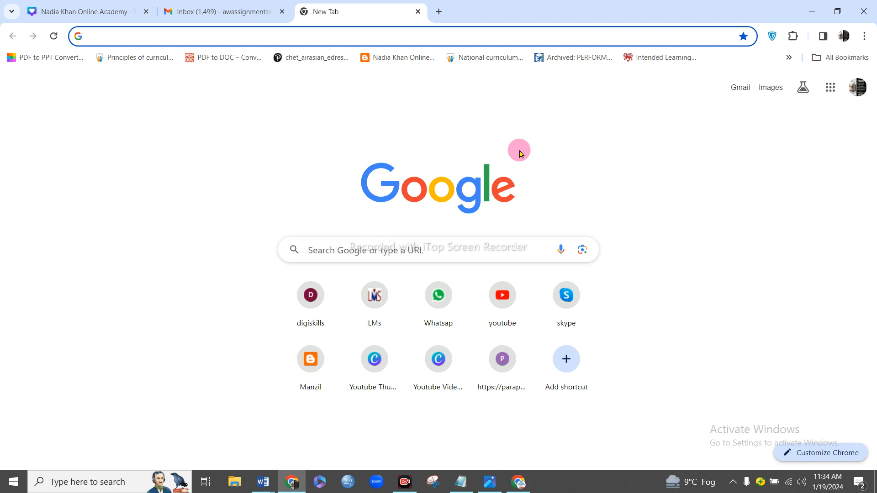
left_click(832, 95)
left_click(770, 222)
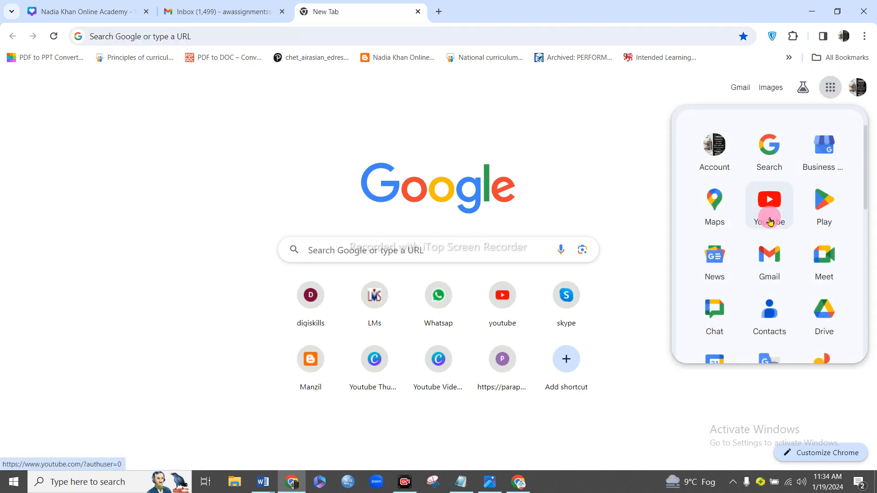
scroll(770, 222, "down", 8)
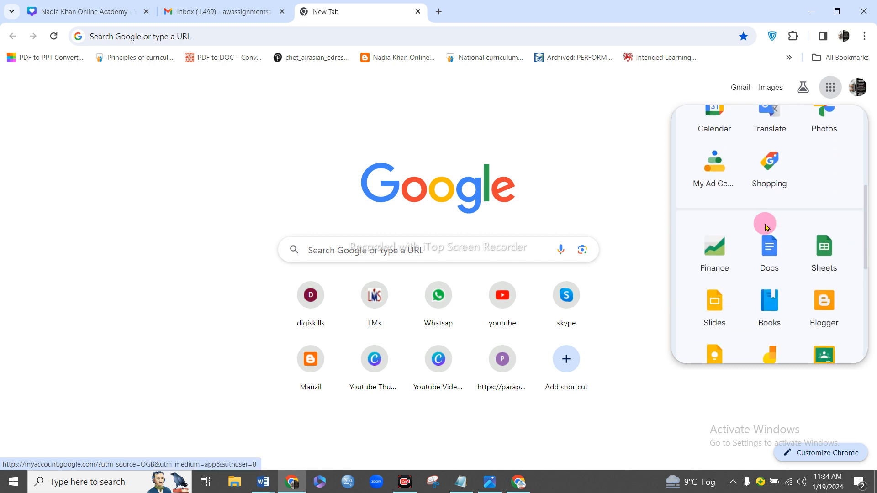
scroll(767, 227, "down", 3)
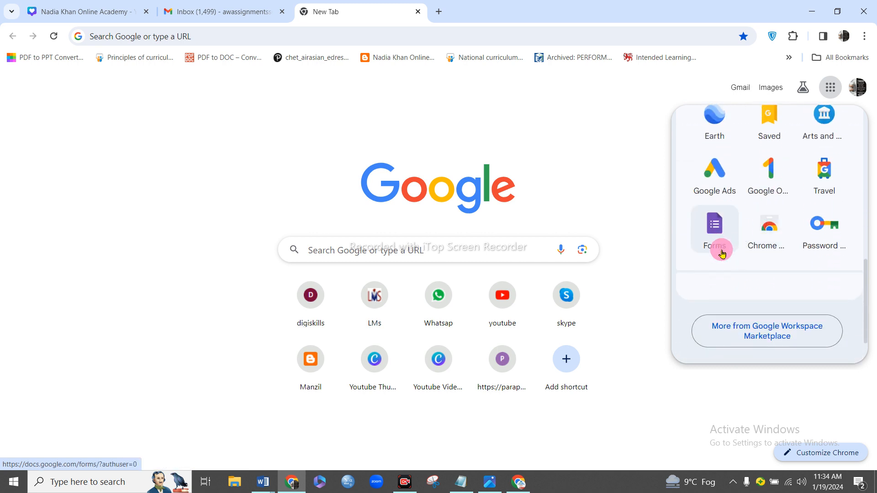
left_click(714, 238)
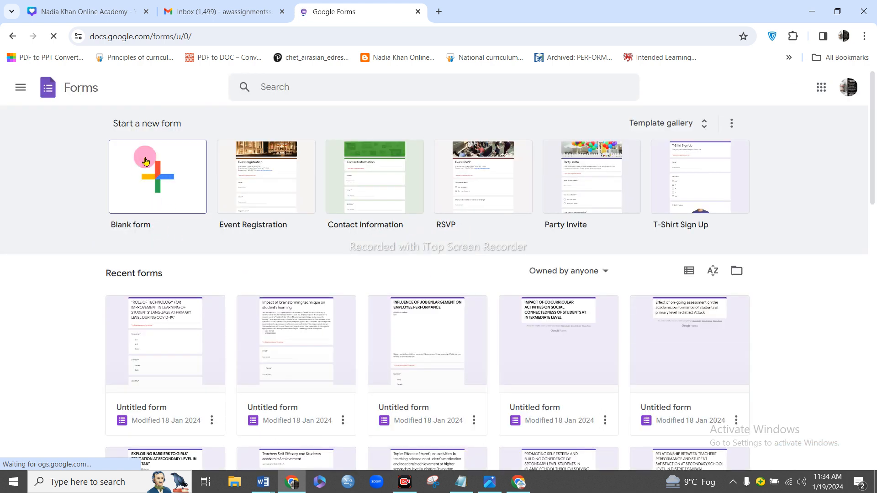
left_click(162, 195)
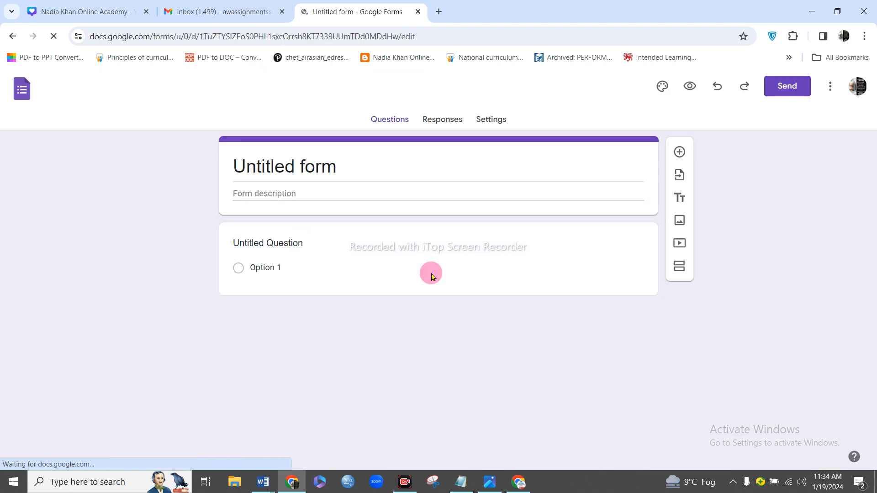
Switch to the Word questionnaire and copy its full two-line title about factors affecting career choices.
left_click(324, 165)
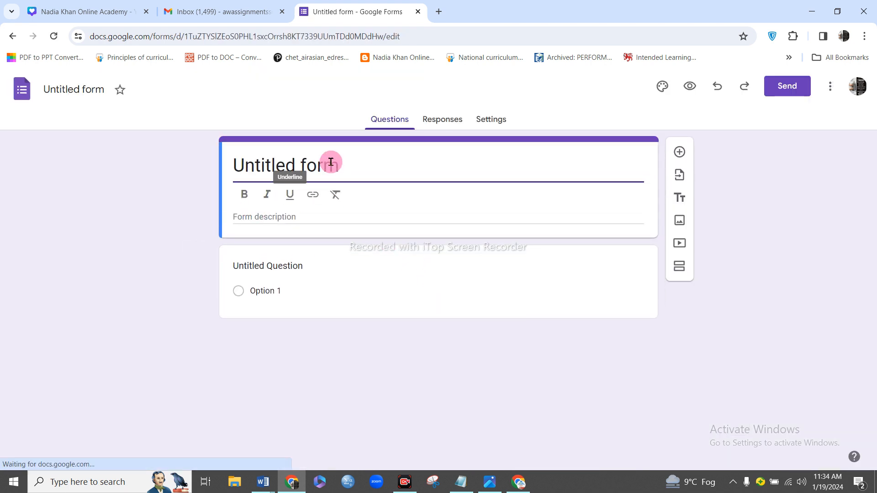
left_click(289, 487)
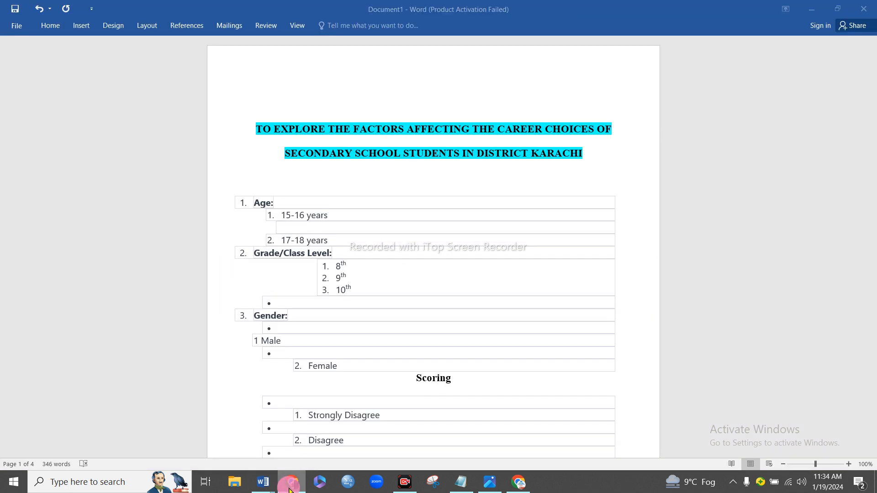
left_click(377, 114)
left_click_drag(595, 146, 393, 164)
left_click(551, 192)
left_click_drag(603, 153, 184, 120)
key("ctrl+c")
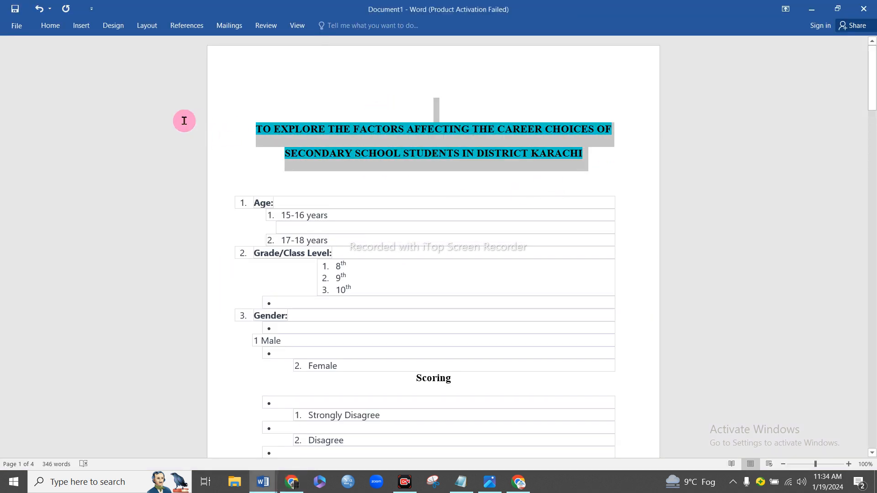
right_click(429, 130)
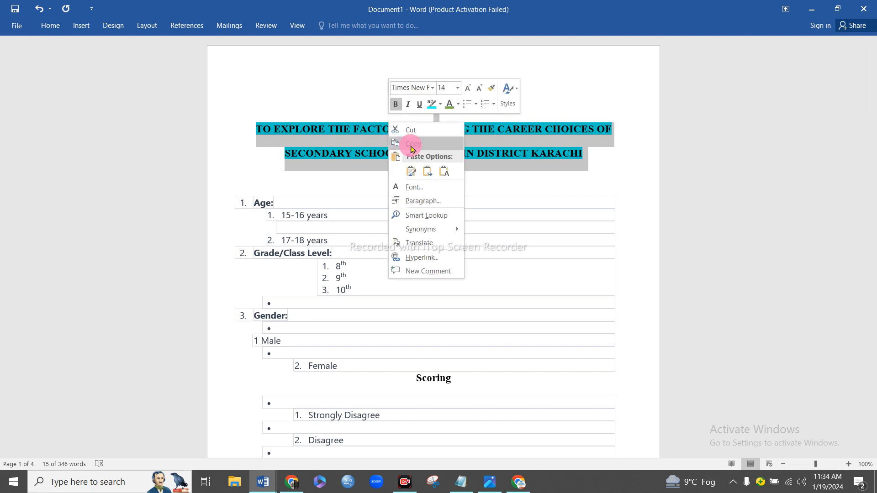
left_click(402, 135)
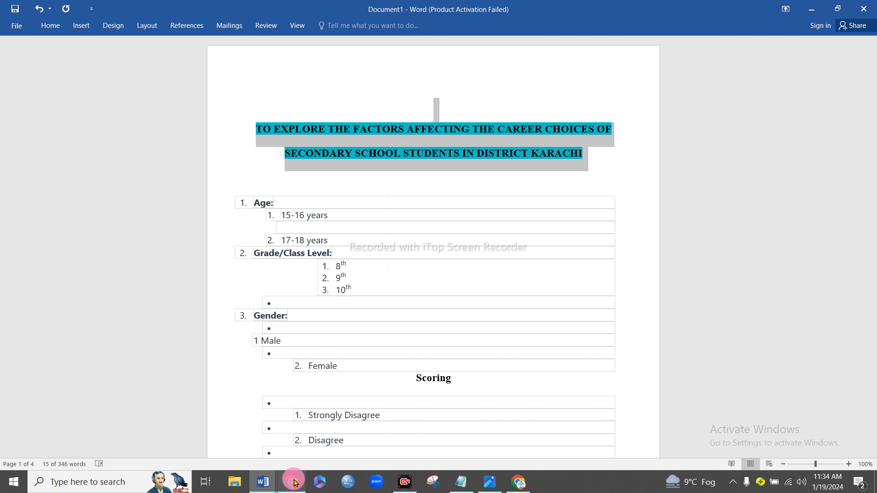
Back in Google Forms, replace the form title with the copied "TO EXPLORE THE FACTORS AFFECTING THE CAREER CHOICES OF SECONDARY SCHOOL STUDENTS IN DISTRICT KARACHI".
left_click(291, 482)
left_click_drag(353, 163, 186, 163)
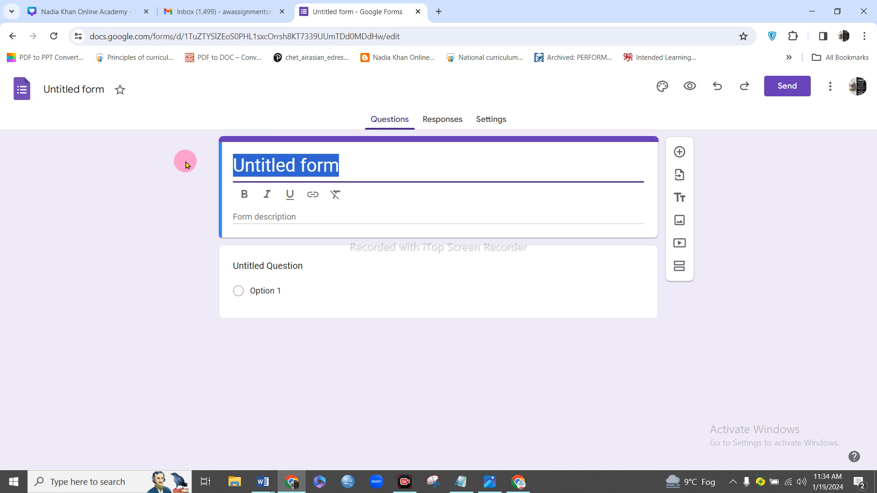
key("ctrl+v")
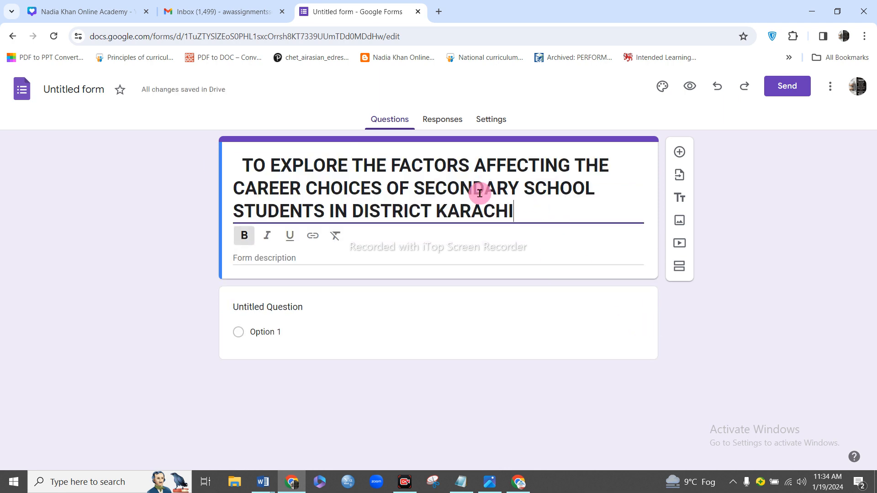
left_click(289, 257)
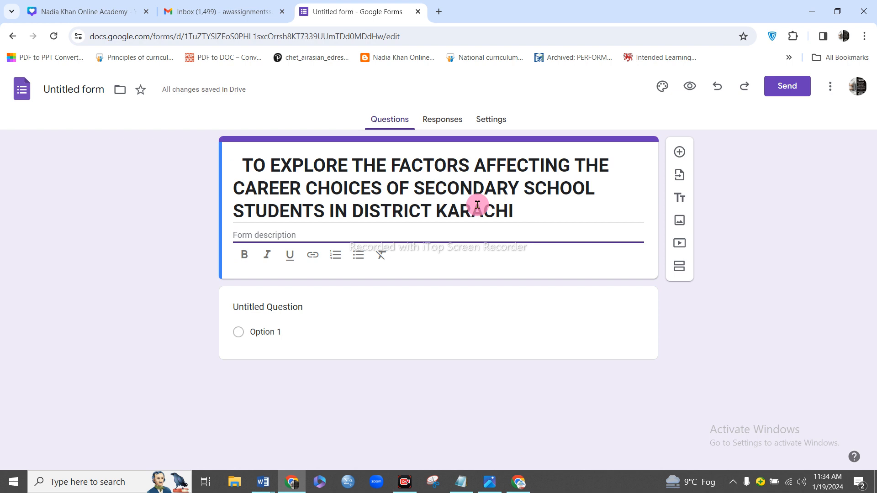
left_click_drag(518, 205, 233, 162)
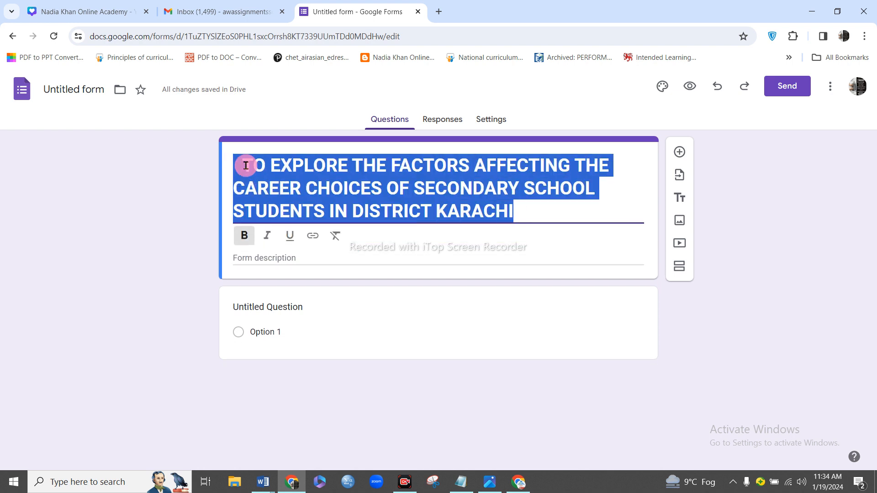
left_click(279, 252)
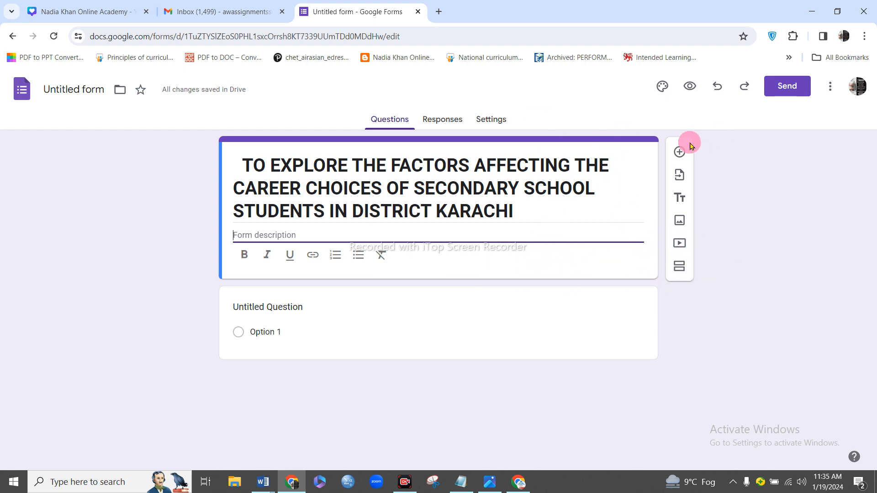
Add a new section below the form title and name it "Demographic information".
left_click(680, 268)
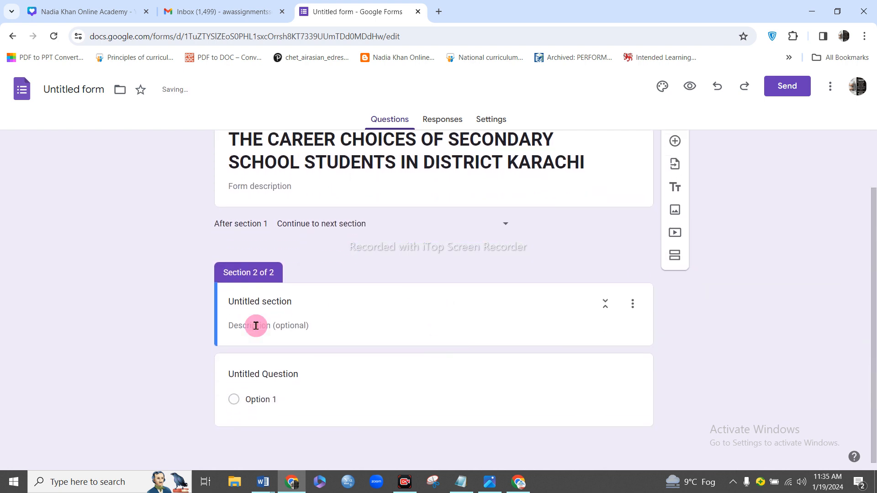
left_click(289, 305)
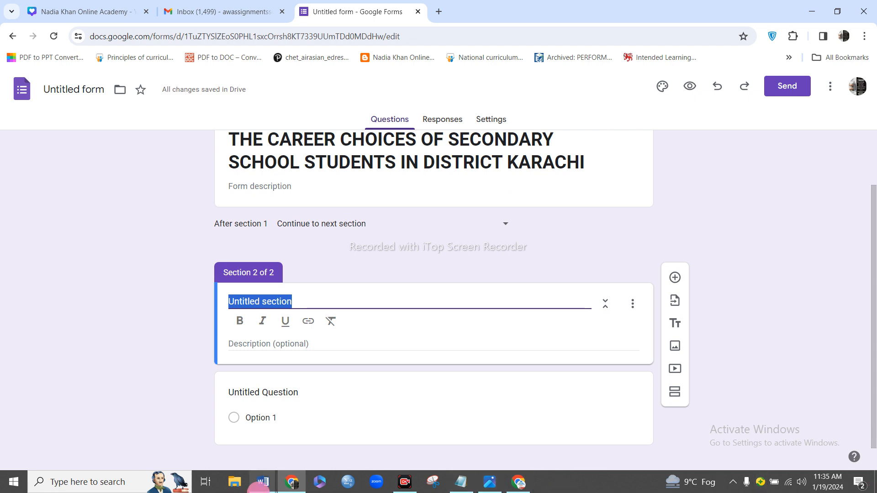
type("Demo")
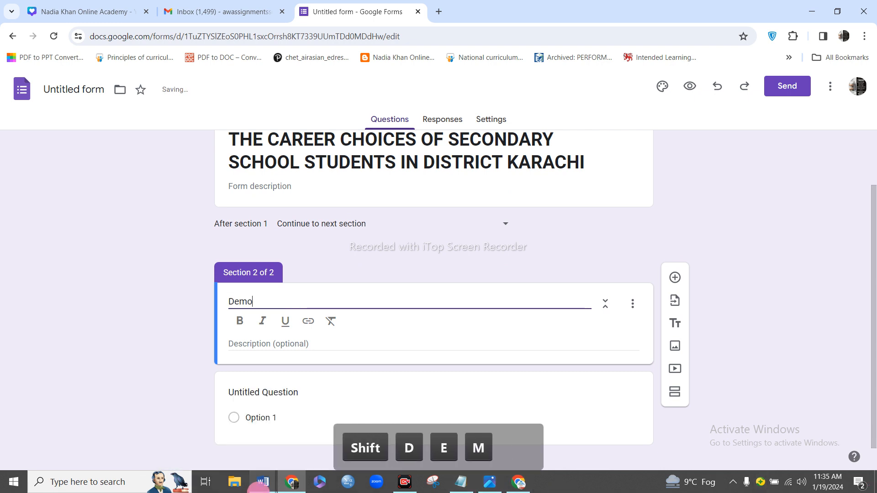
type("graphic ")
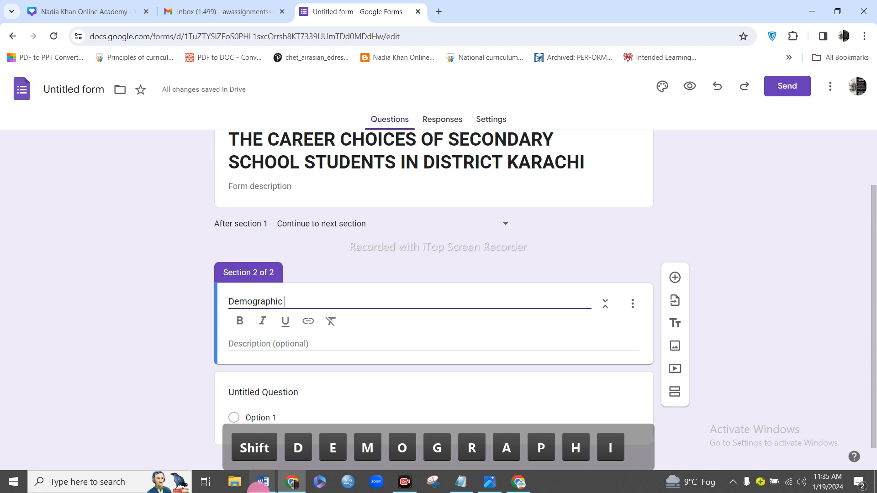
type("information")
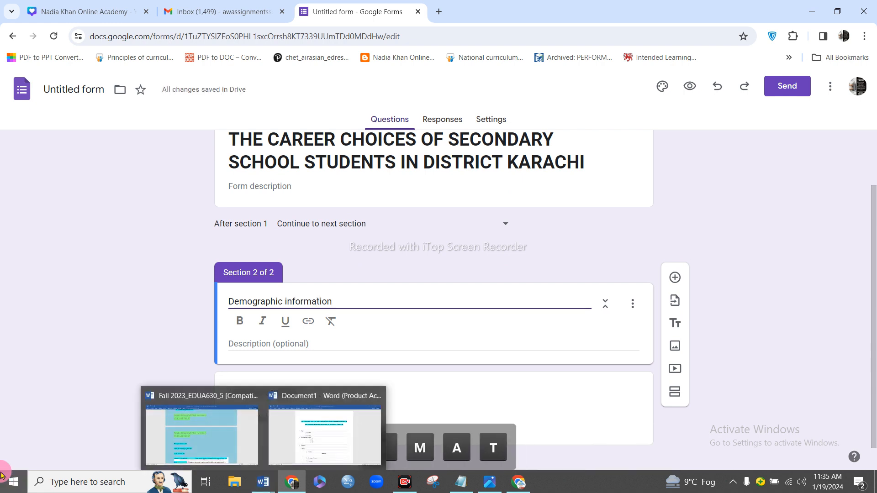
scroll(390, 287, "down", 1)
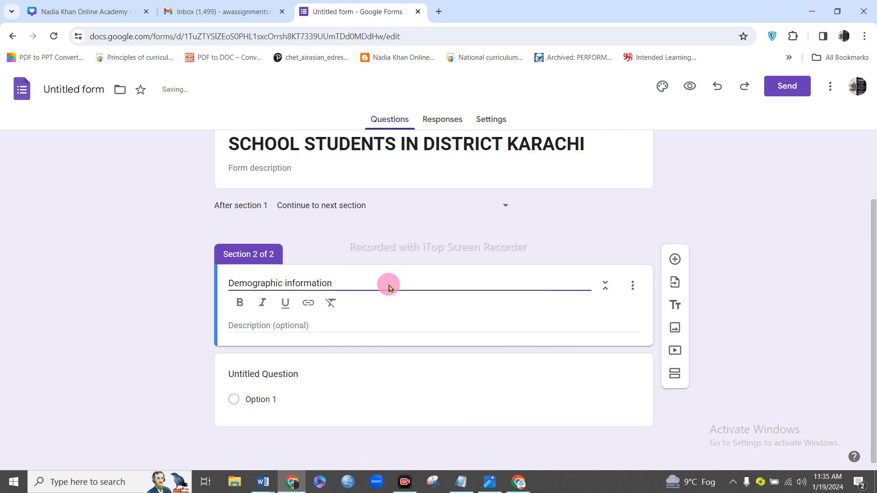
Check the demographic items in the Word questionnaire and title the section's untitled multiple-choice question "Gender".
left_click(297, 376)
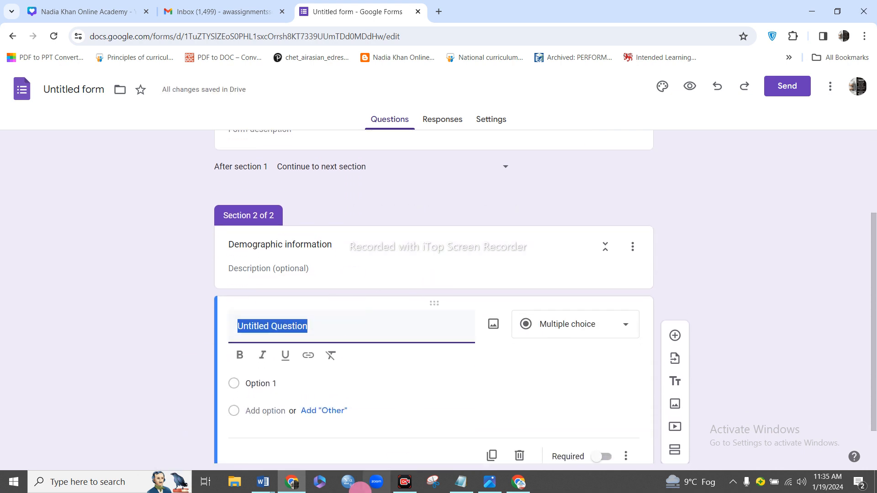
mouse_move(263, 482)
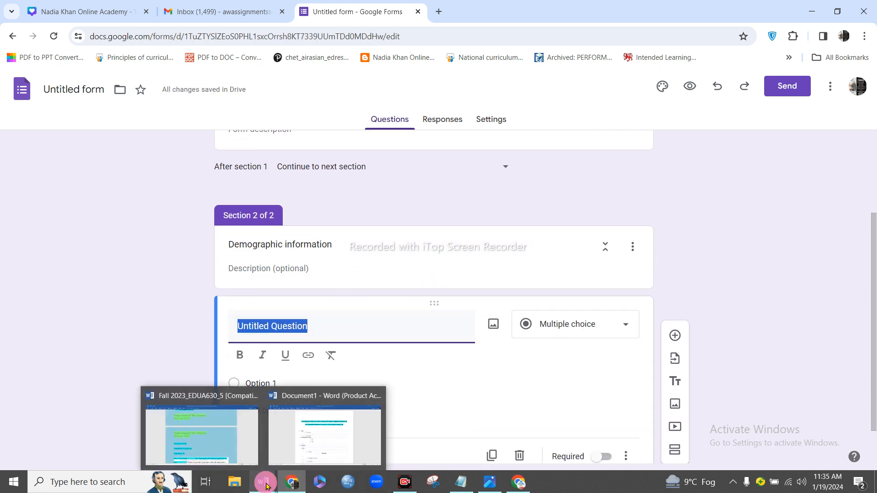
left_click(299, 443)
scroll(313, 293, "down", 2)
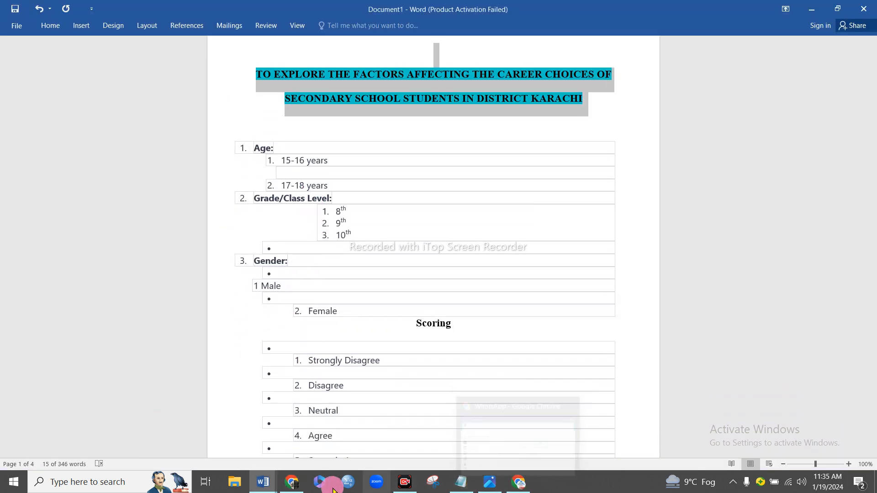
left_click(292, 482)
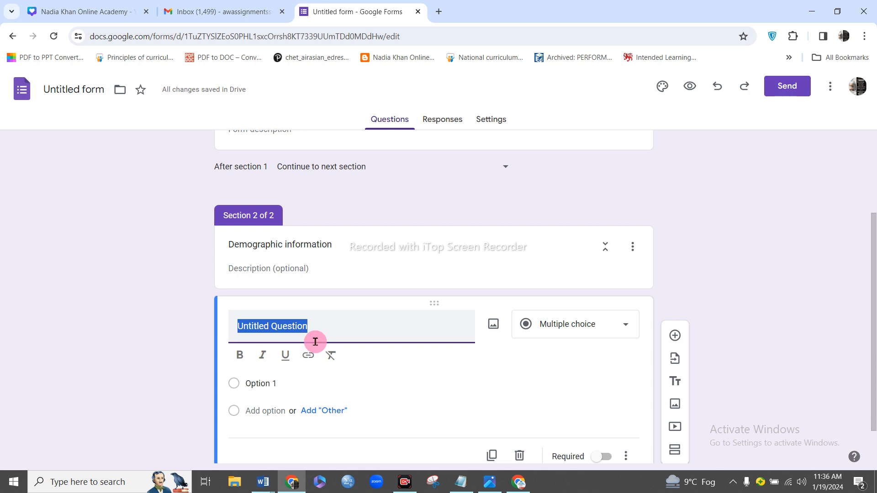
type("Gen")
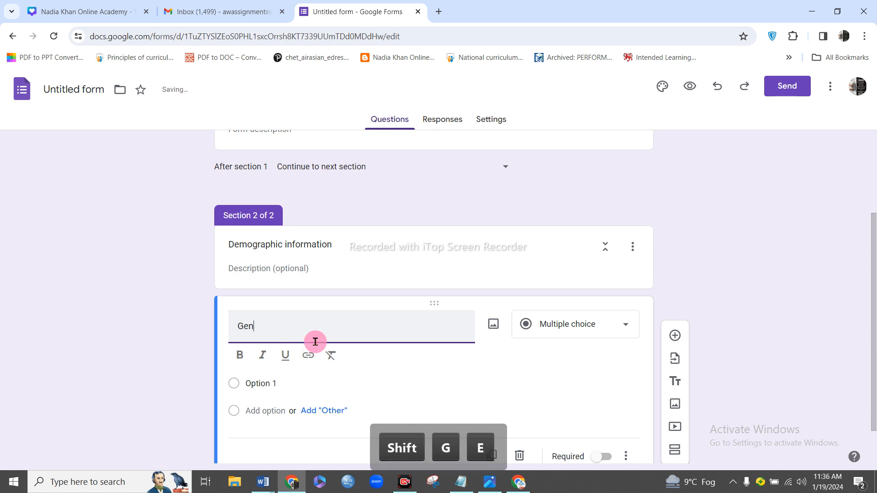
type("der")
Give the Gender question the options "Male" and "Female" and make it required.
scroll(313, 345, "down", 1)
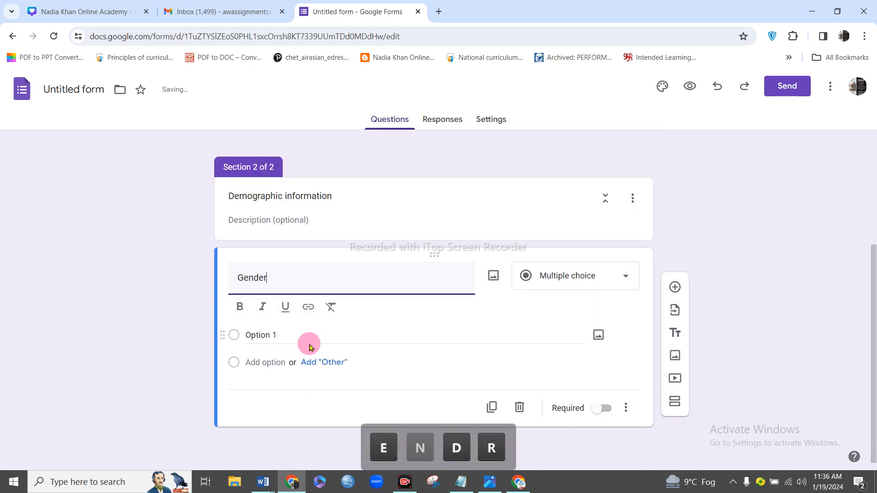
left_click(309, 334)
type("Ma")
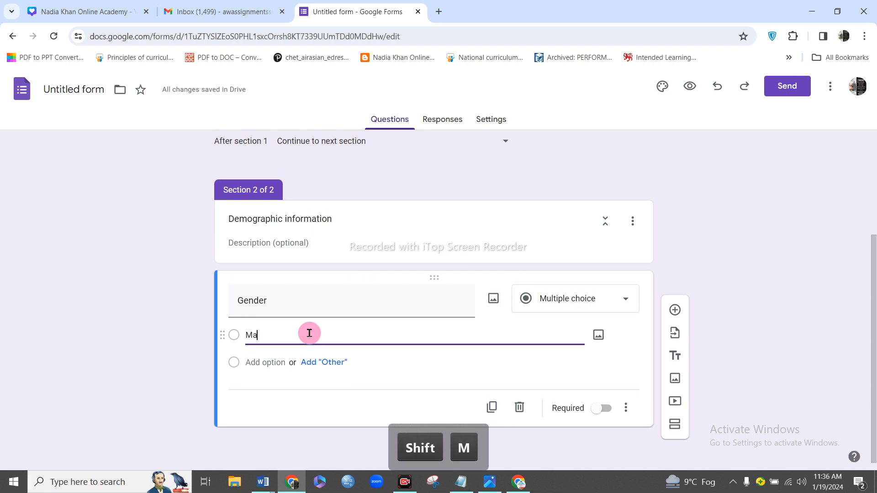
type("le")
key("Return")
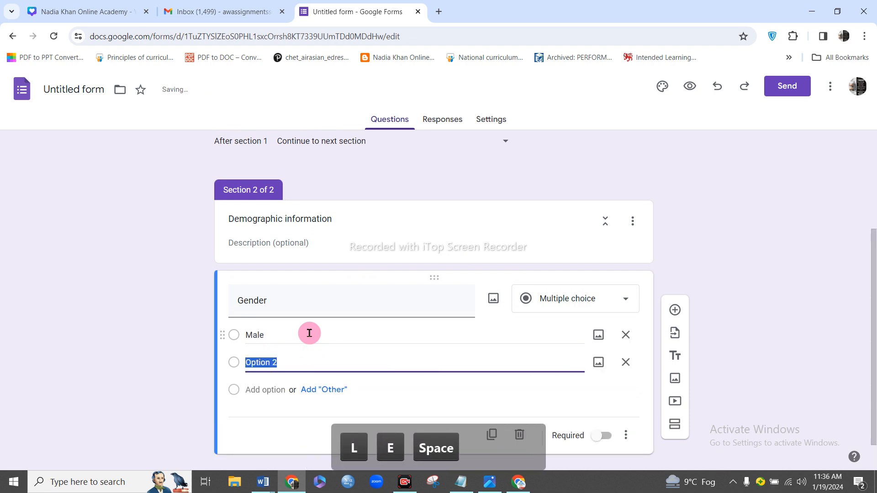
type("Female")
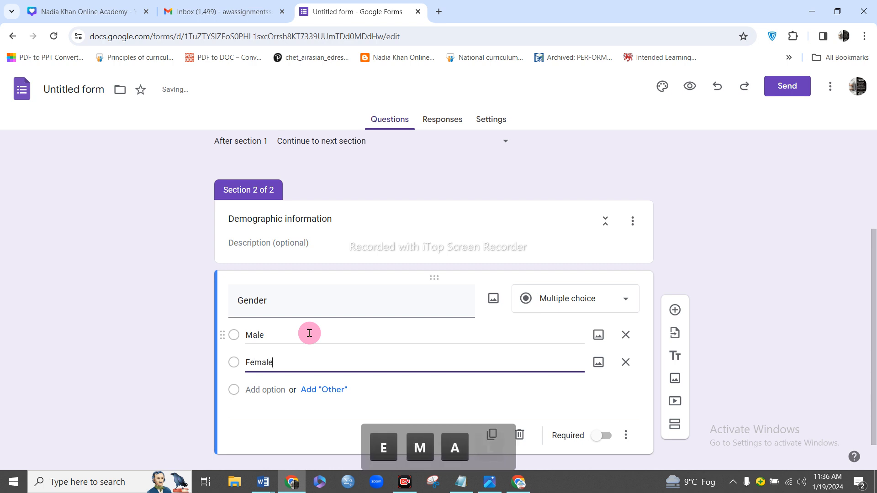
scroll(503, 402, "down", 1)
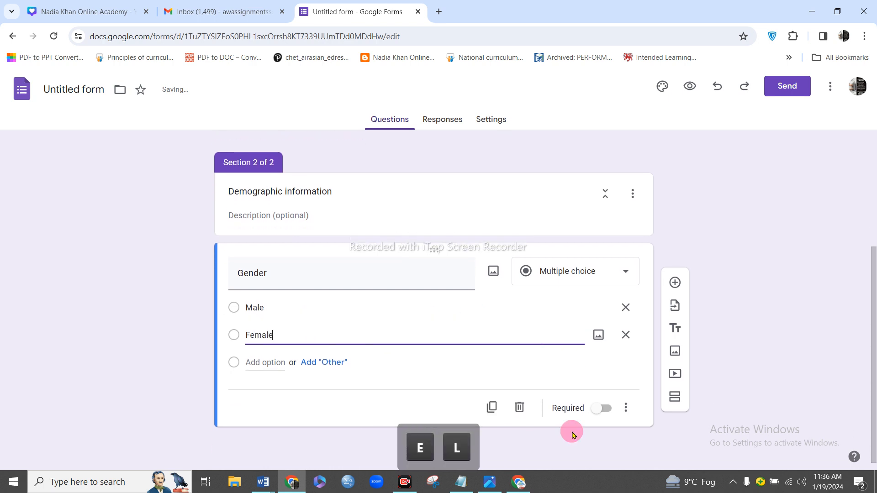
left_click(602, 412)
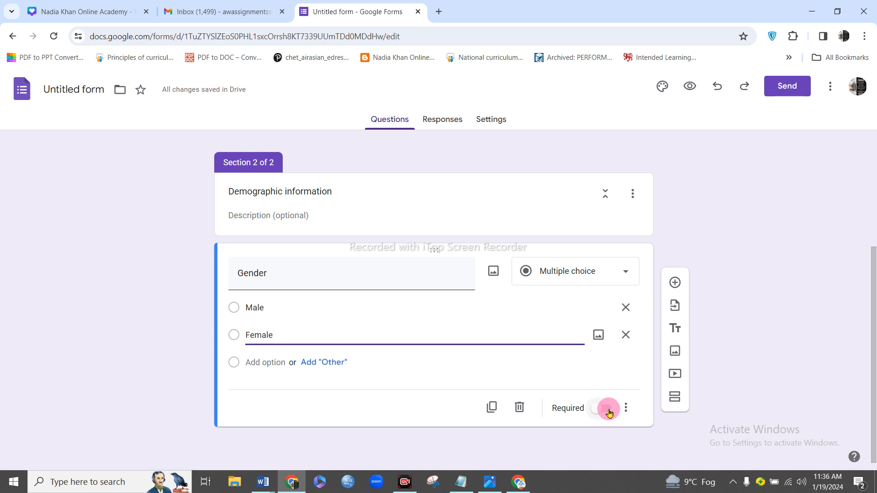
left_click(609, 412)
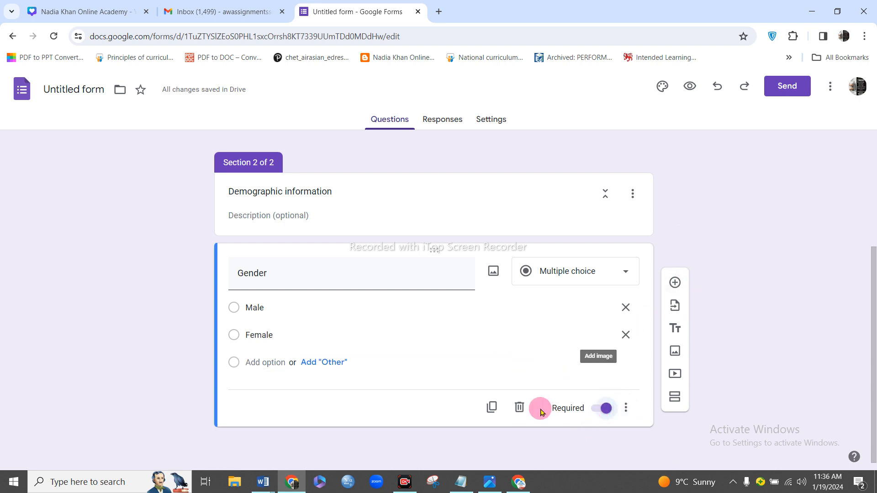
Add a multiple-choice question titled "Age" below the Gender question.
left_click(676, 284)
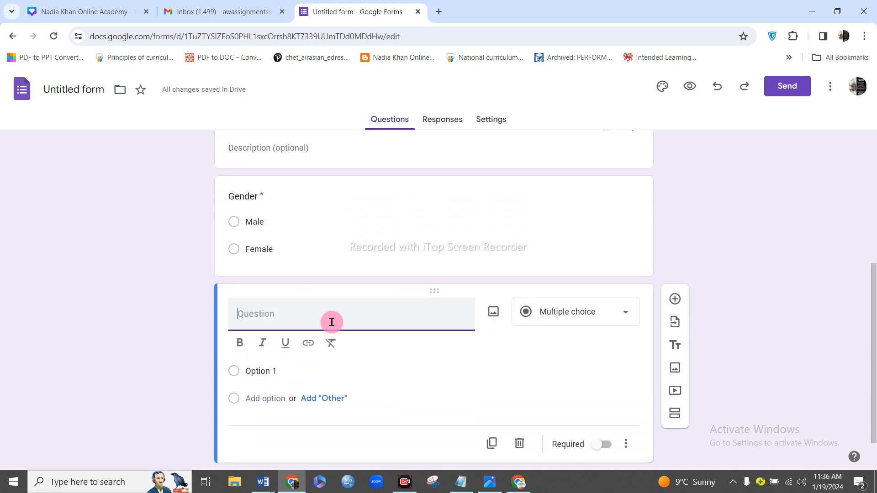
type("Age")
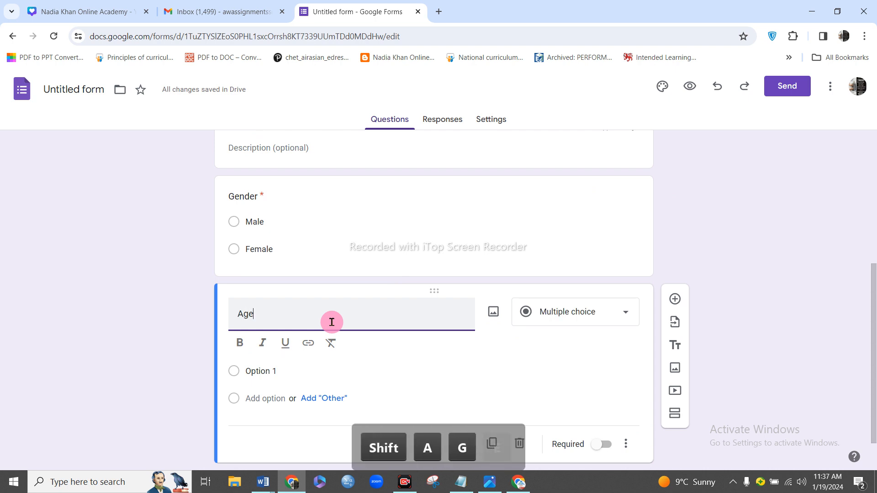
left_click(565, 299)
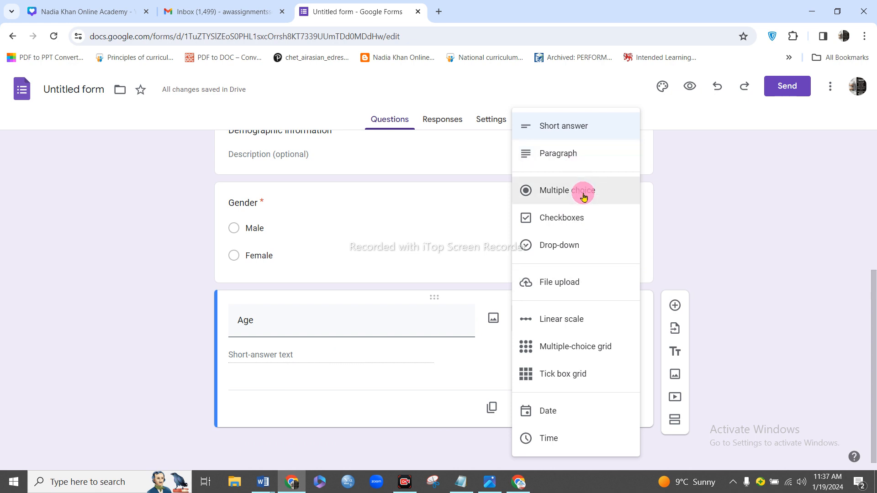
left_click(584, 197)
Switch to the Word questionnaire and copy the first age range, "15-16 years".
left_click(319, 357)
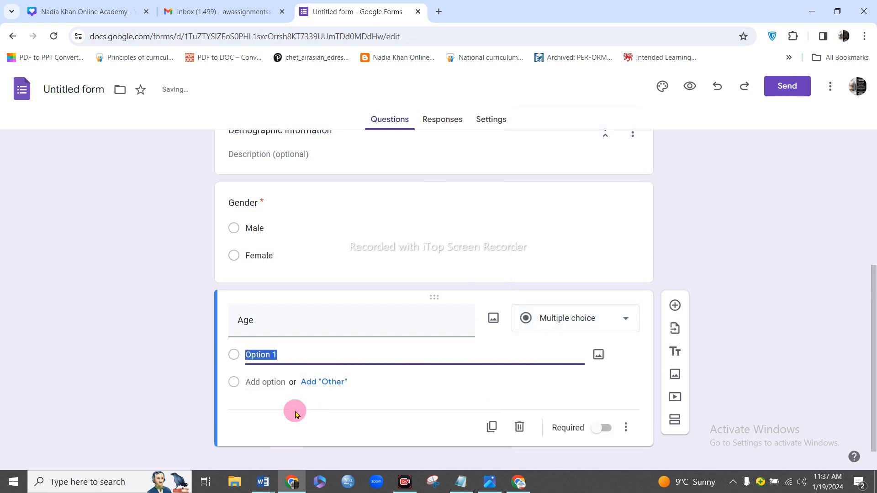
mouse_move(262, 482)
left_click(304, 427)
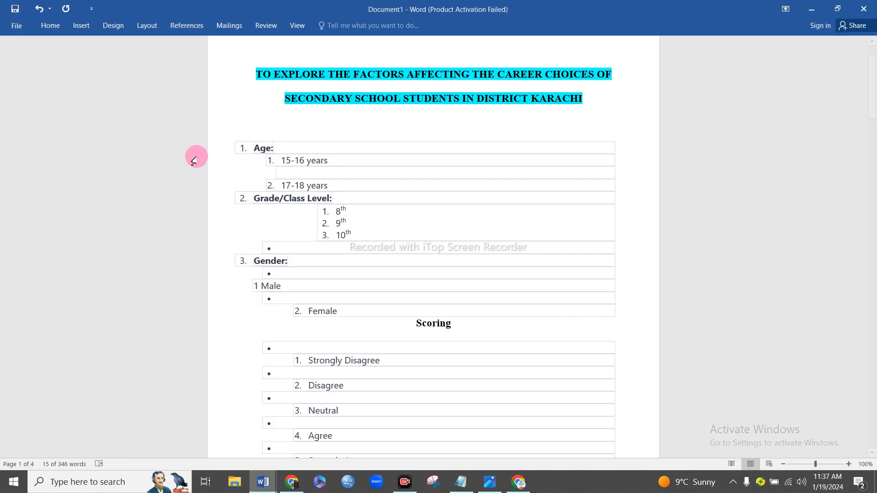
left_click_drag(330, 160, 289, 162)
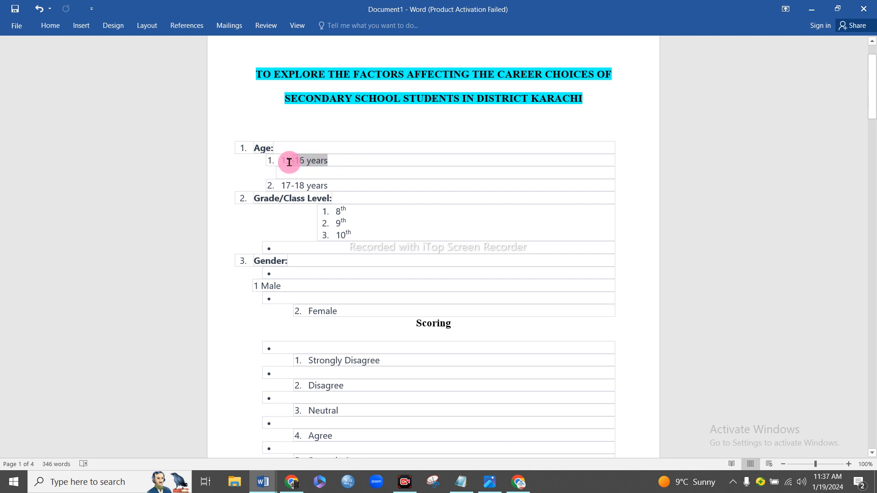
right_click(282, 165)
left_click(324, 181)
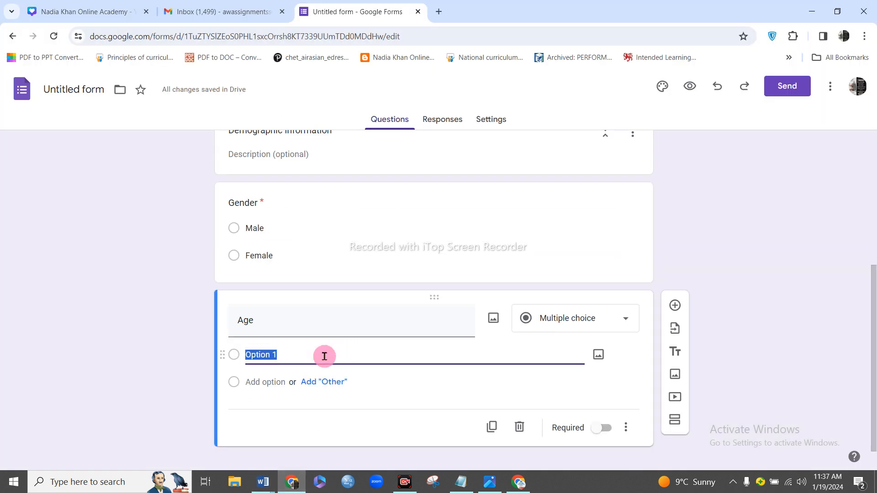
Back in Google Forms, paste "15-16 years" as the first Age option without its list number and add a second option.
key("ctrl+v")
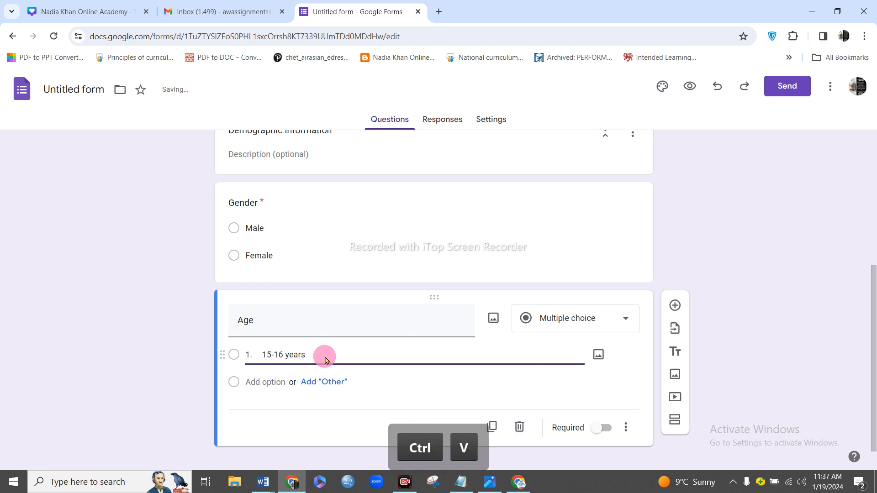
left_click(263, 355)
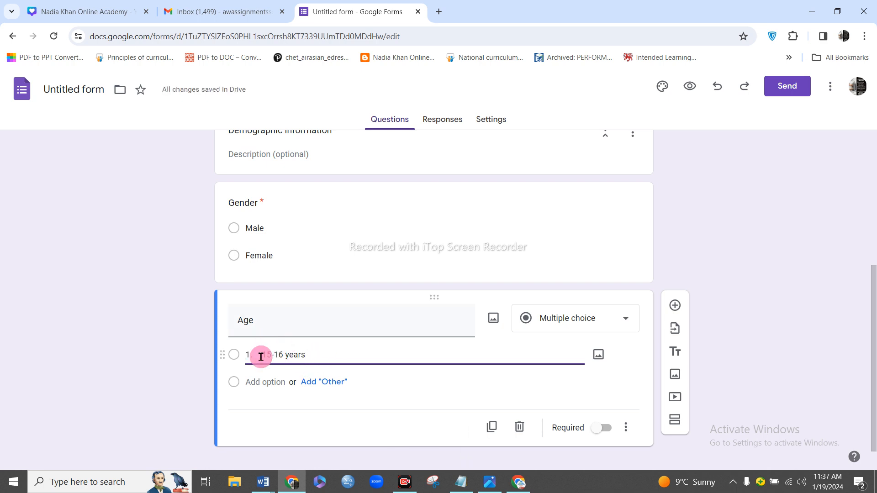
key("BackSpace")
key("BackSpace")
key("BackSpace")
key("BackSpace")
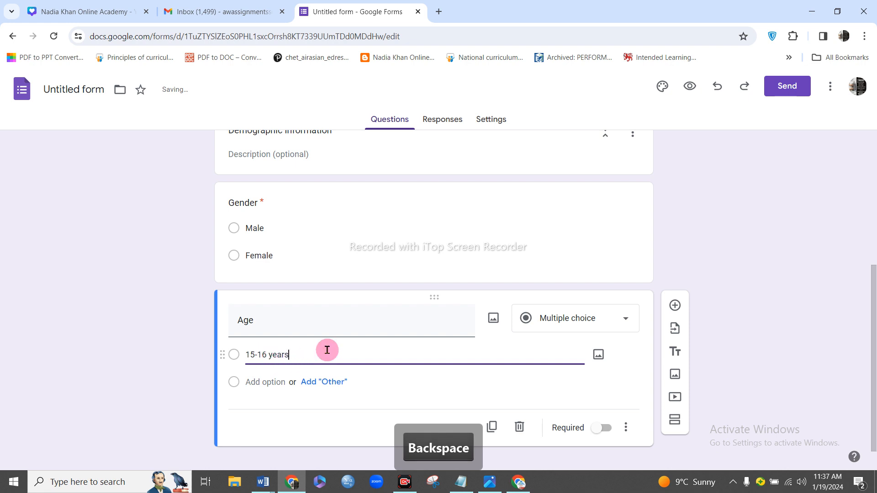
key("Return")
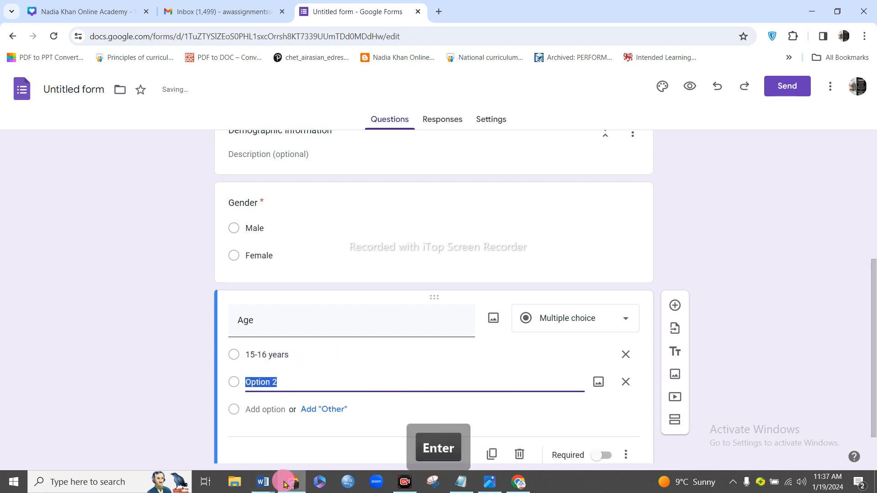
Switch to the Word questionnaire and copy the second age range, "17-18 years".
left_click(284, 485)
left_click(301, 405)
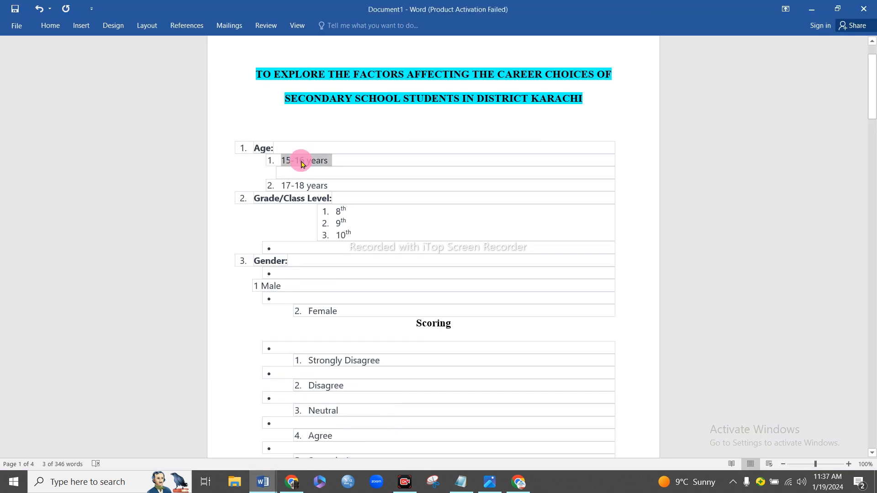
left_click_drag(350, 185, 265, 185)
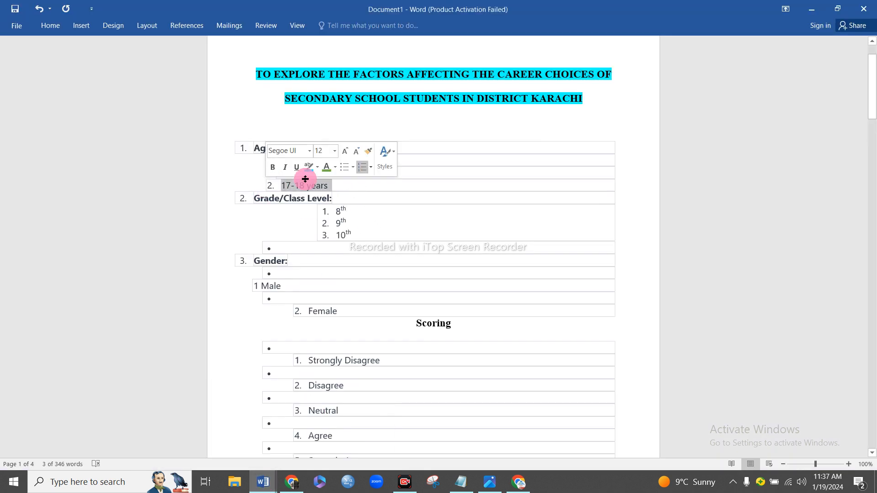
right_click(305, 190)
left_click(337, 206)
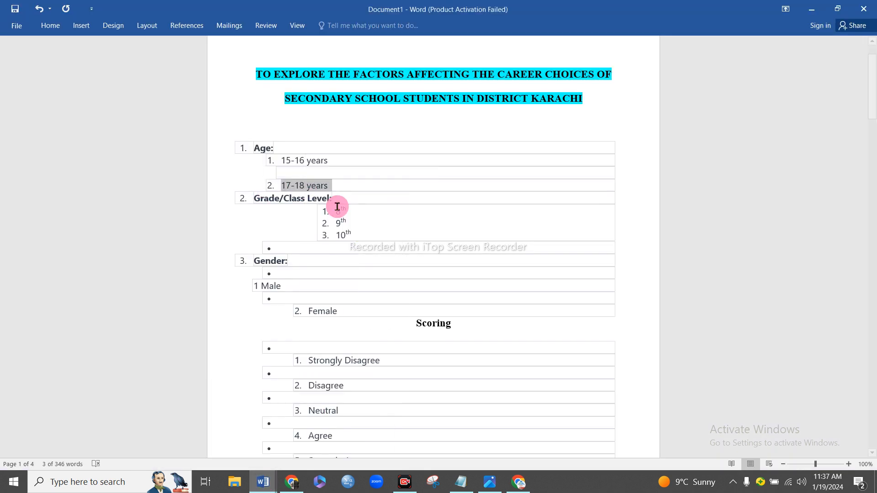
left_click(269, 475)
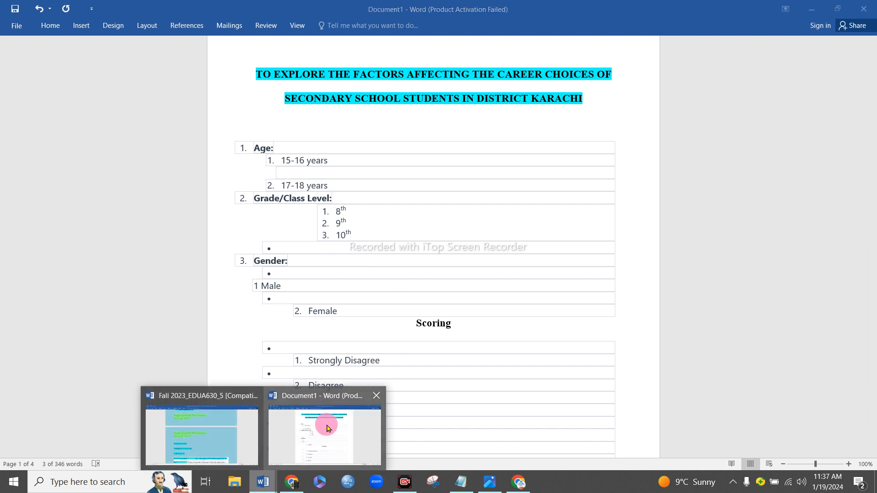
Back in Google Forms, paste "17-18 years" as the second Age option without its list number and make the question required.
left_click(292, 482)
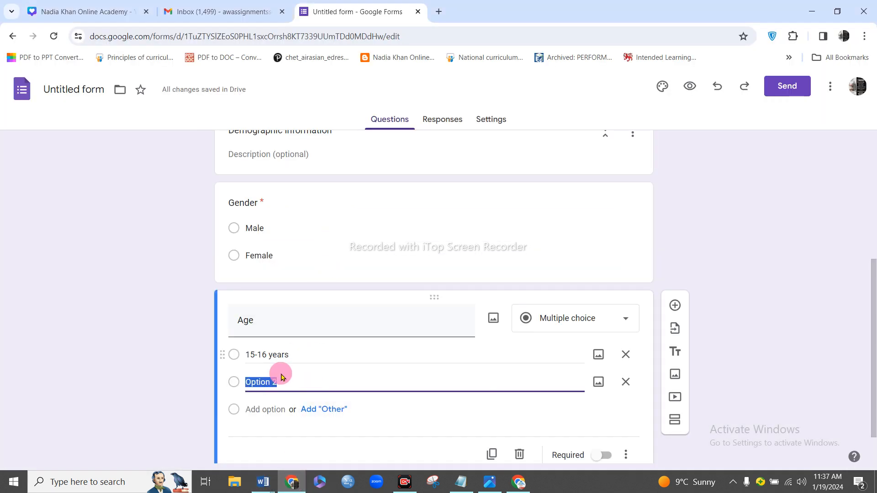
key("ctrl+v")
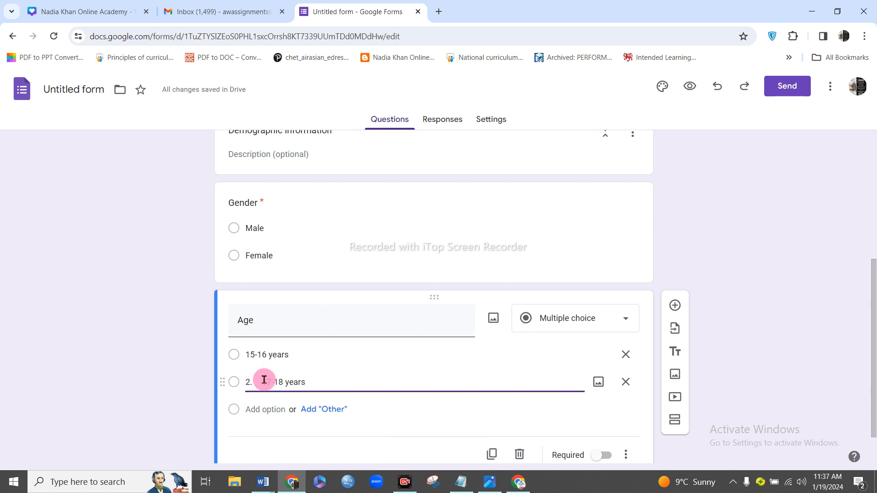
key("BackSpace")
key("BackSpace")
key("BackSpace")
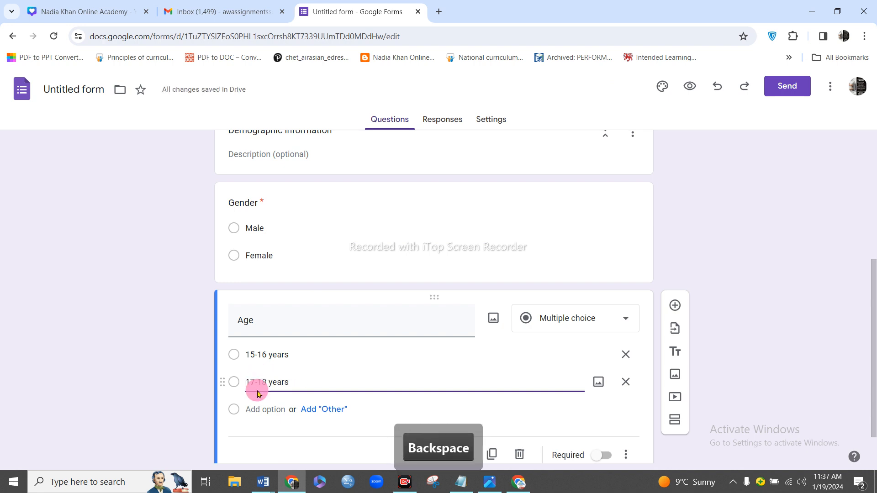
scroll(517, 371, "down", 1)
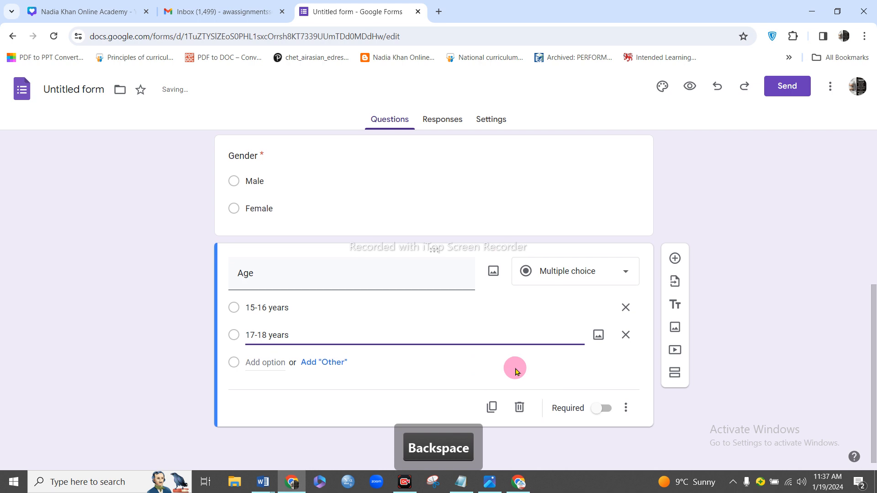
left_click(610, 411)
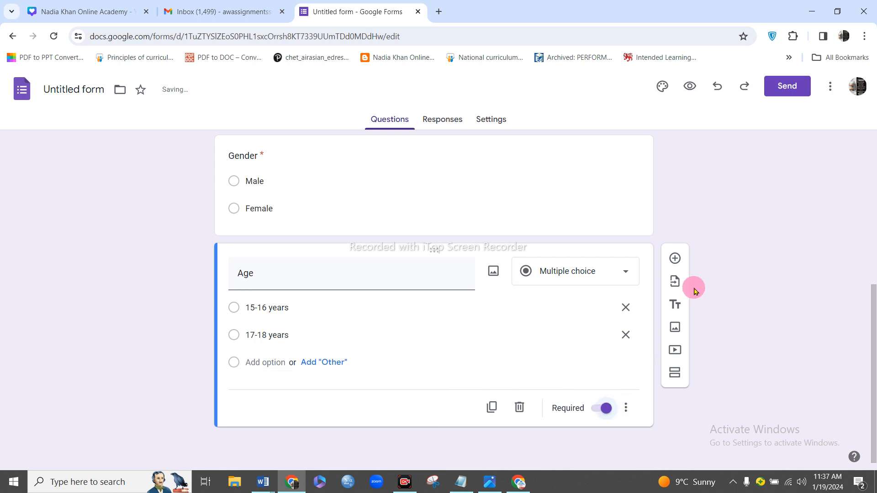
Add a new question below Age and check the Grade/Class Level options in the Word questionnaire.
left_click(674, 263)
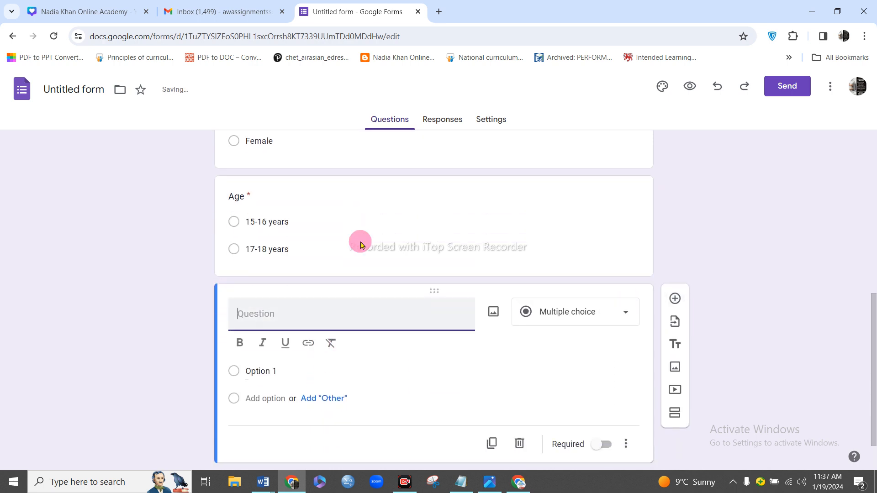
mouse_move(262, 481)
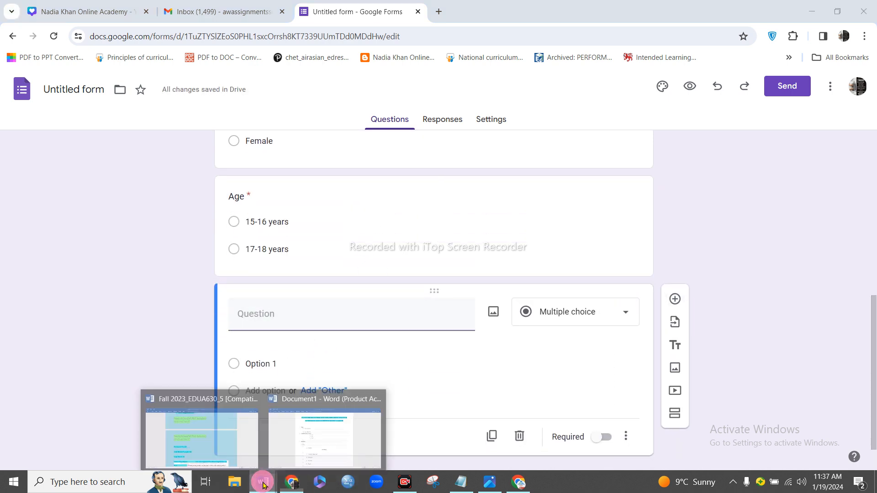
left_click(323, 441)
scroll(402, 296, "down", 1)
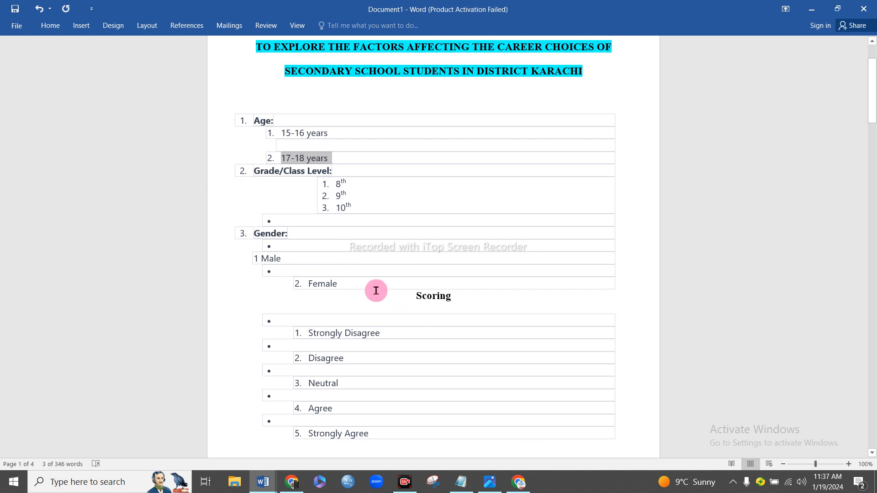
scroll(338, 283, "up", 2)
left_click(339, 234)
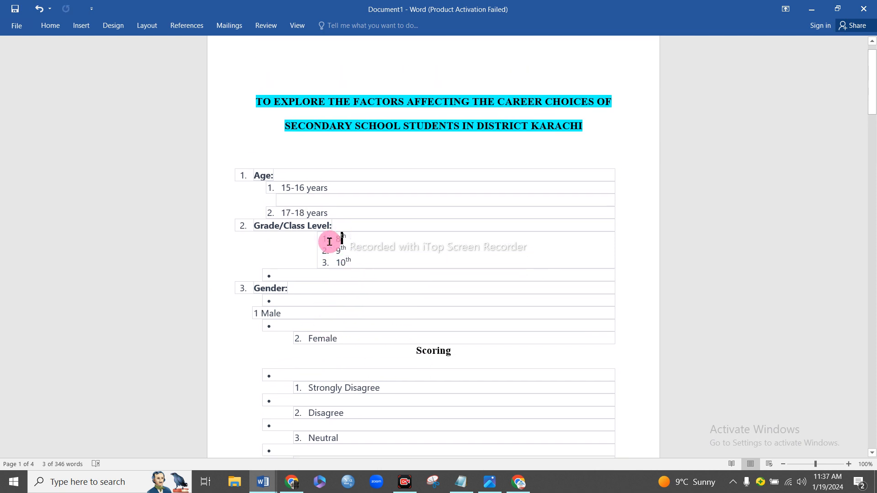
Back in Google Forms, title the new question below Age "Class".
left_click(291, 482)
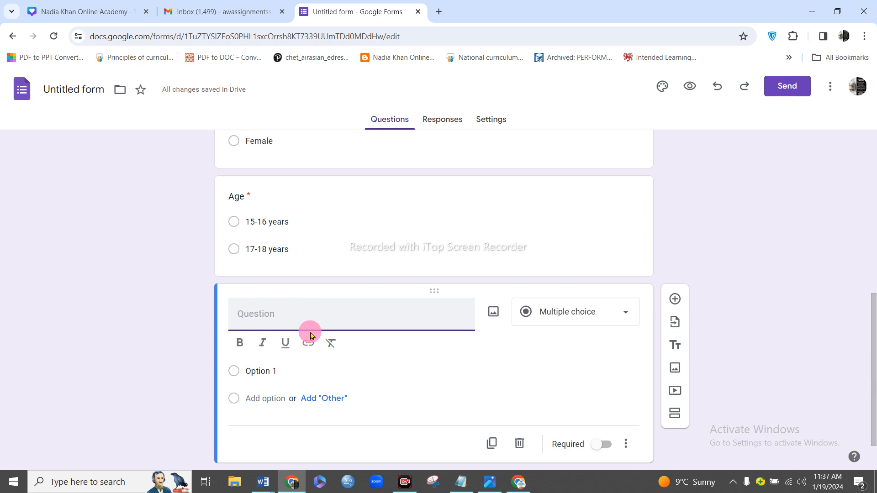
type("C")
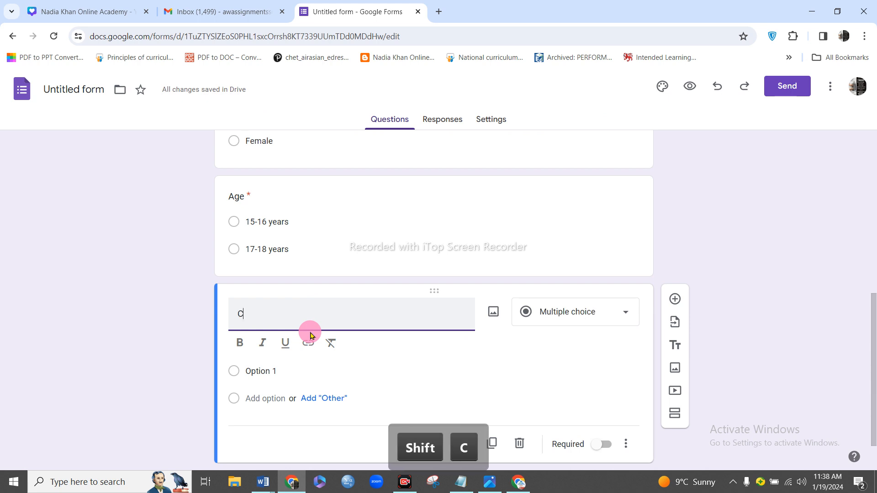
type("lass")
Give the Class question the options 8th, 9th and 10th, and make it required.
left_click(299, 370)
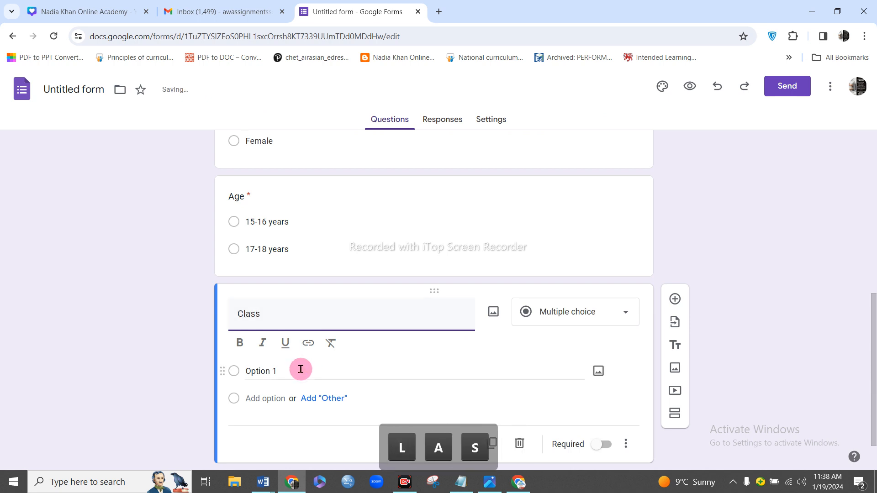
type("8th")
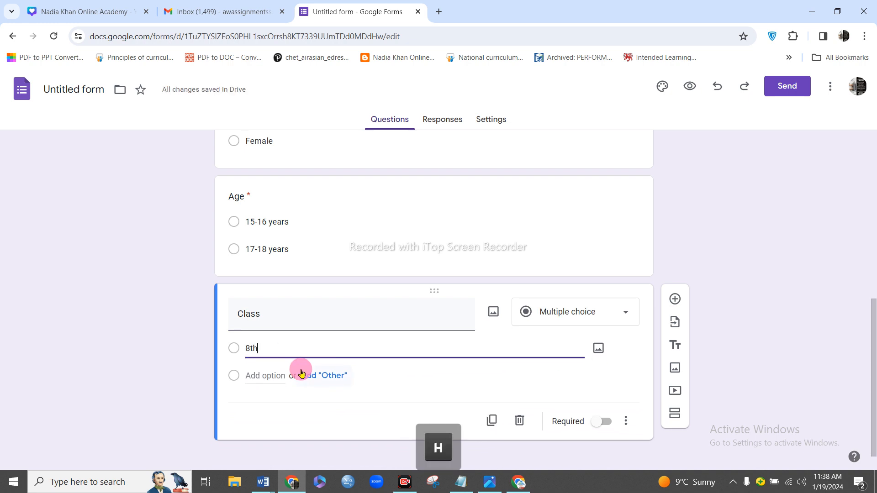
key("Return")
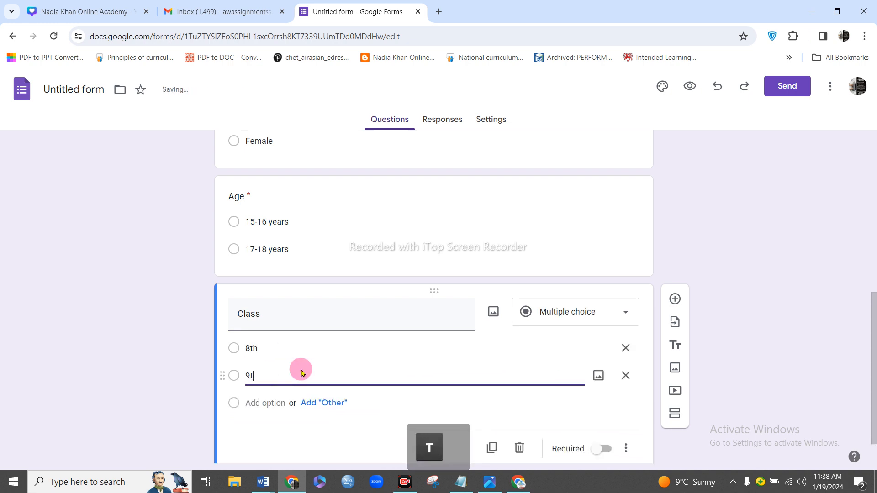
key("Return")
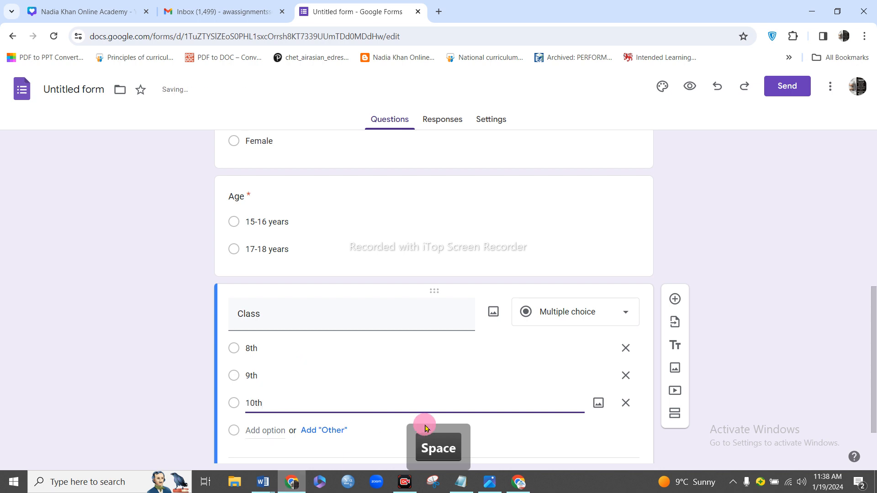
scroll(391, 440, "down", 2)
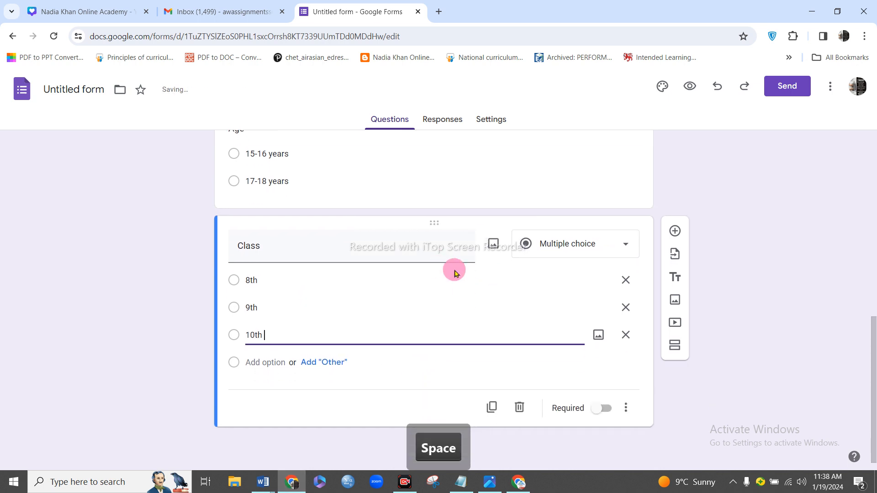
left_click(610, 411)
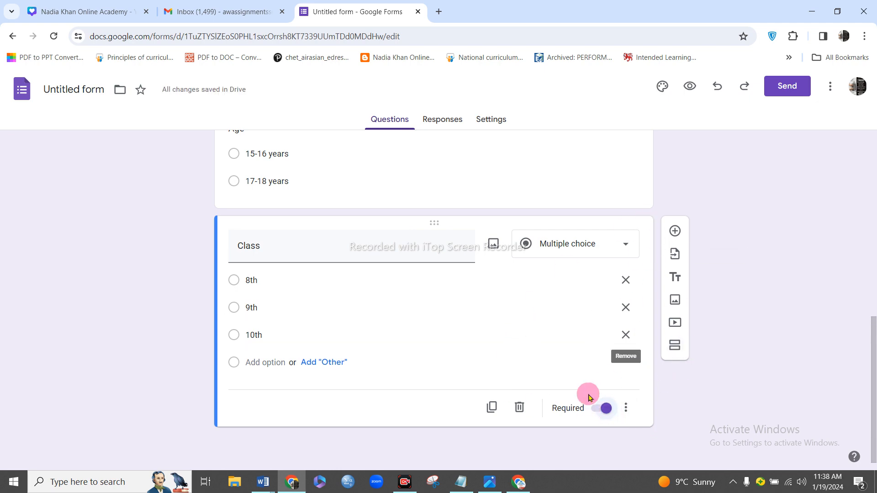
Switch to the Word questionnaire and copy the scoring scale items from Strongly Disagree to Strongly Agree.
left_click(301, 486)
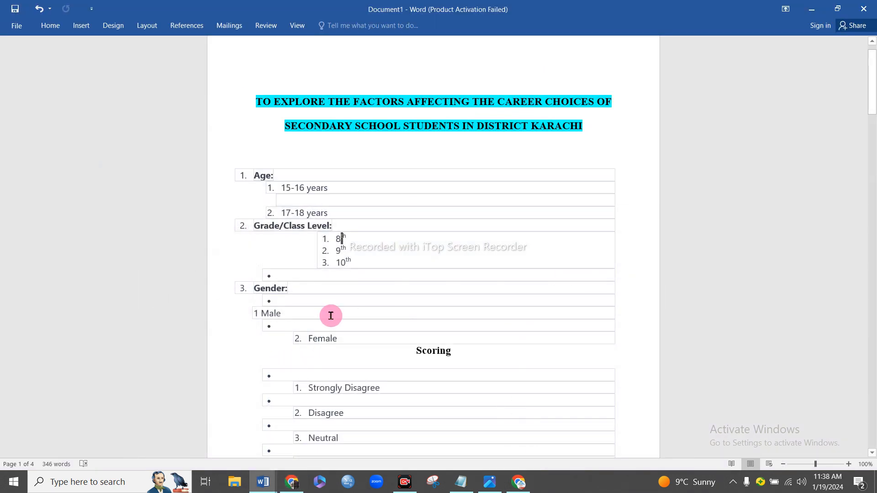
scroll(334, 306, "down", 5)
scroll(334, 306, "up", 3)
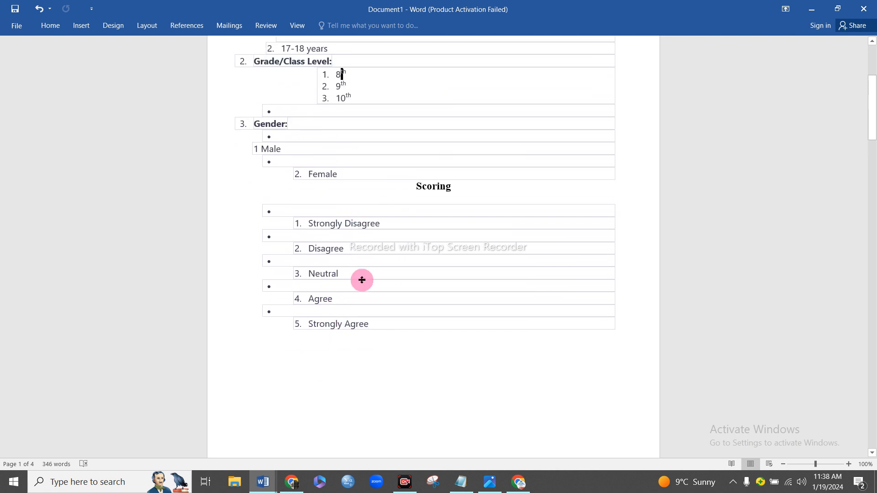
scroll(340, 320, "down", 9)
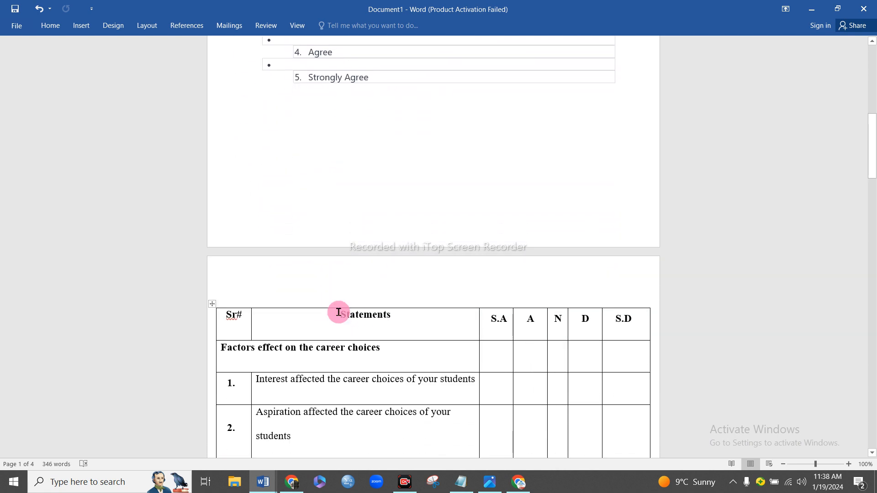
scroll(339, 312, "up", 4)
scroll(357, 247, "up", 3)
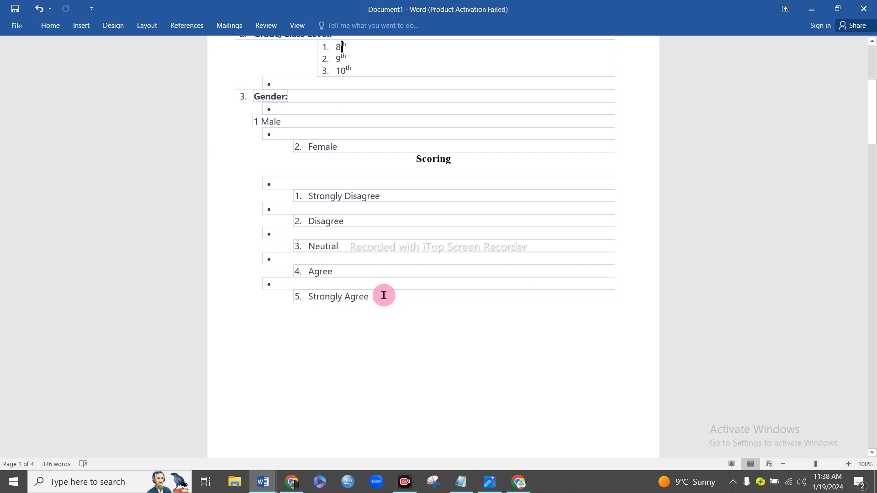
left_click_drag(383, 295, 323, 188)
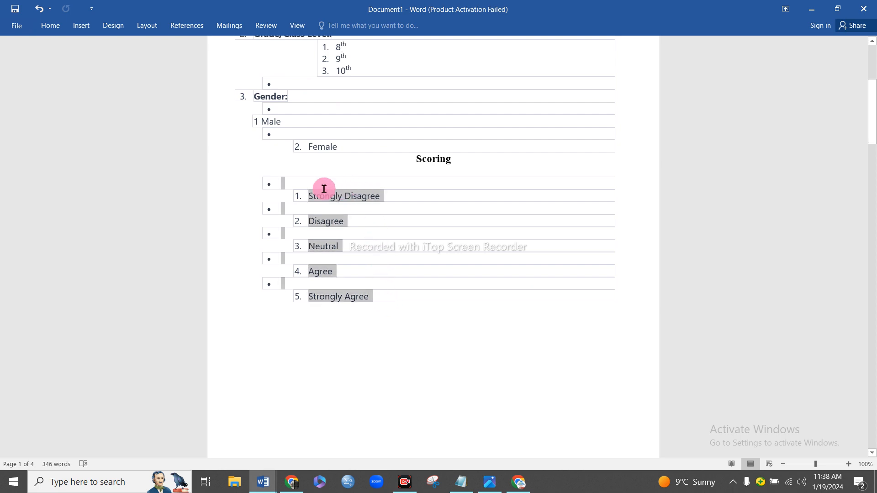
right_click(325, 199)
left_click(335, 213)
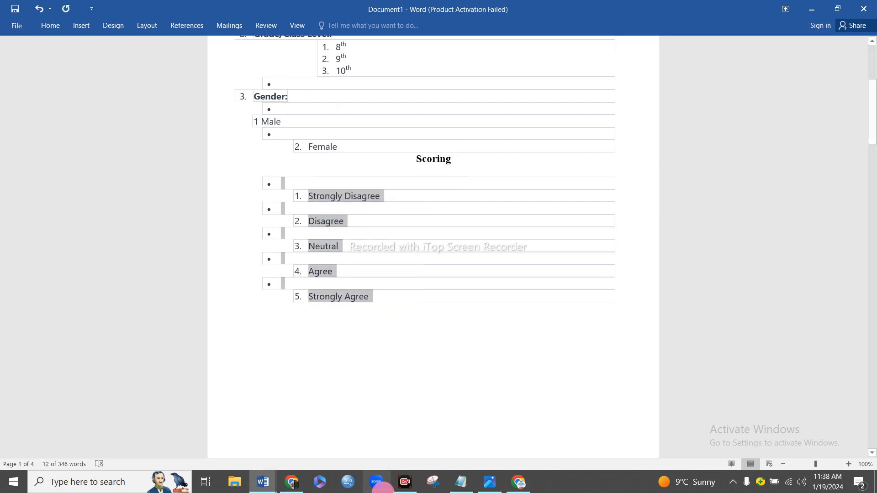
Back in Google Forms, add a new section after the Class question and enter "Sale" as its title.
left_click(291, 482)
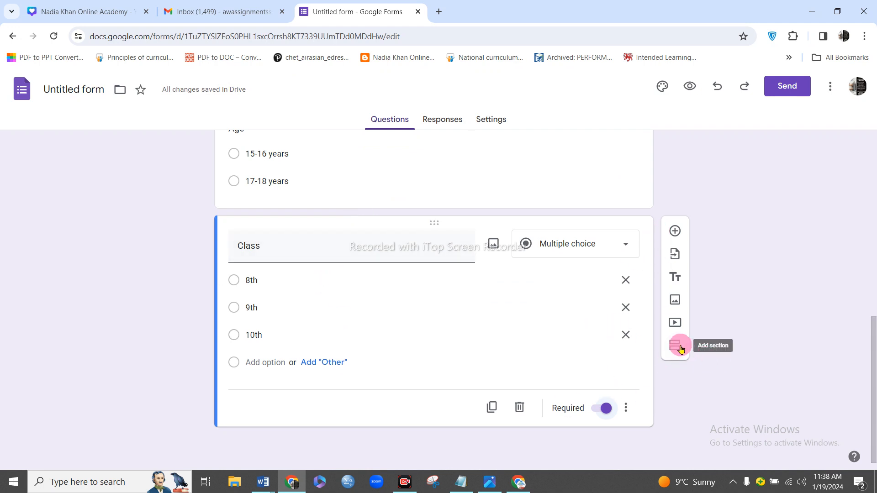
left_click(678, 348)
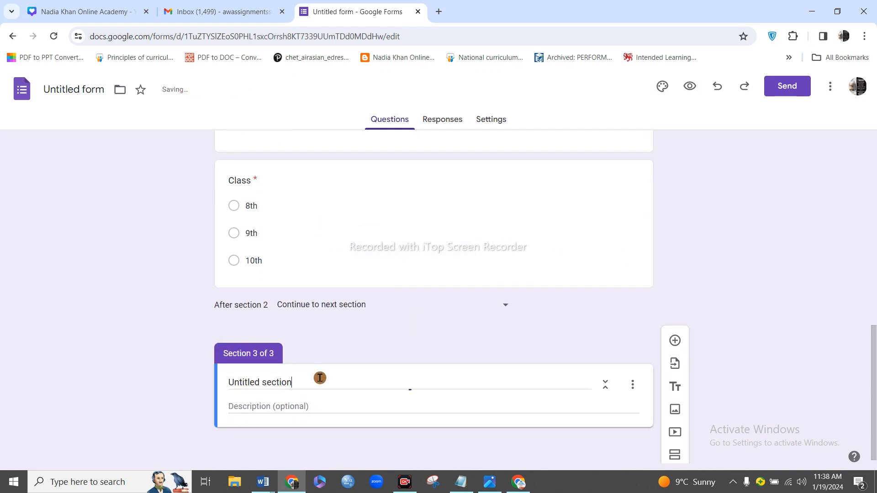
left_click_drag(320, 376, 173, 379)
type("Sa")
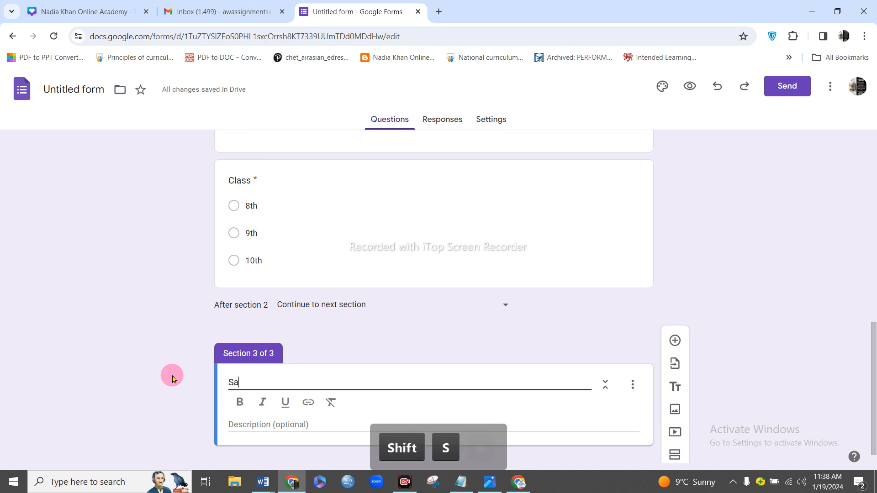
type("le")
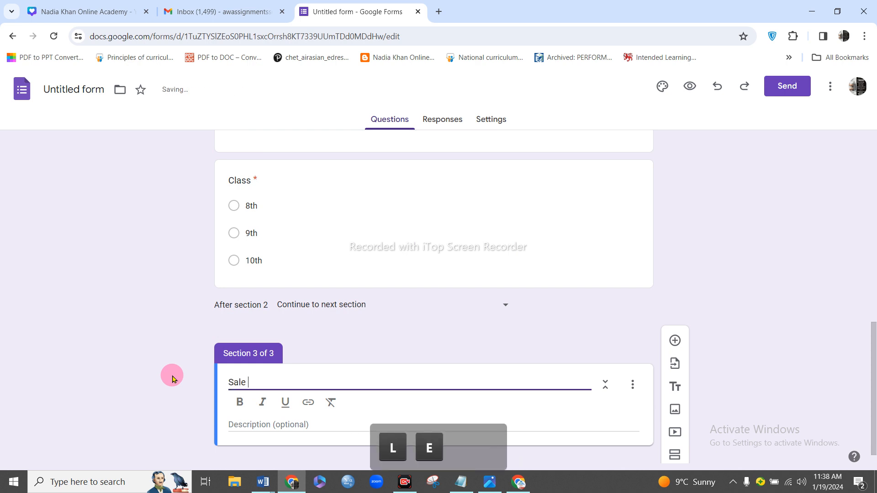
Switch to the Word questionnaire and copy the table heading "Factors effect on the career choices".
mouse_move(264, 482)
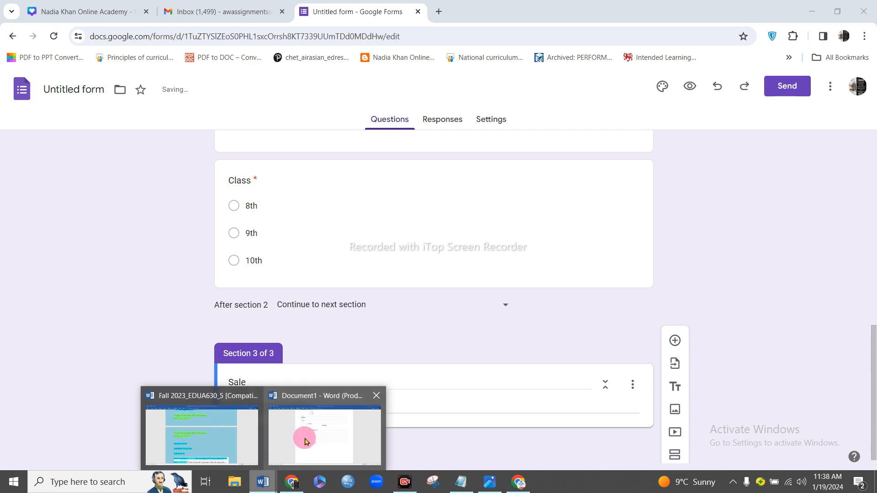
left_click(302, 434)
scroll(277, 350, "down", 8)
left_click_drag(391, 183, 208, 193)
right_click(240, 190)
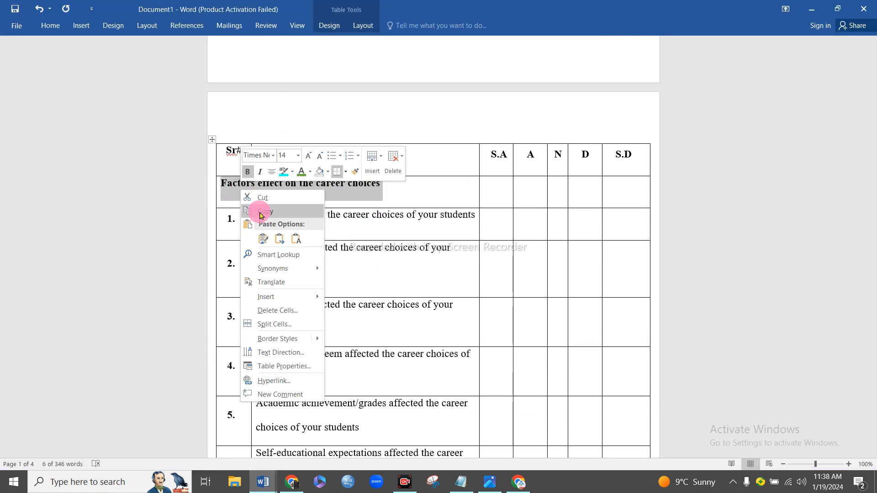
left_click(260, 212)
Back in Google Forms, replace the third section's title with the pasted "Factors effect on the career choices".
left_click(292, 481)
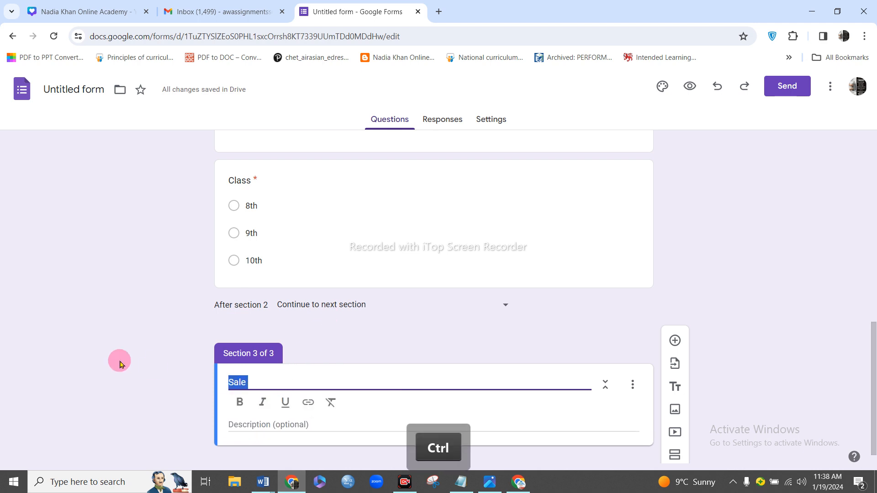
key("ctrl+v")
scroll(538, 297, "down", 1)
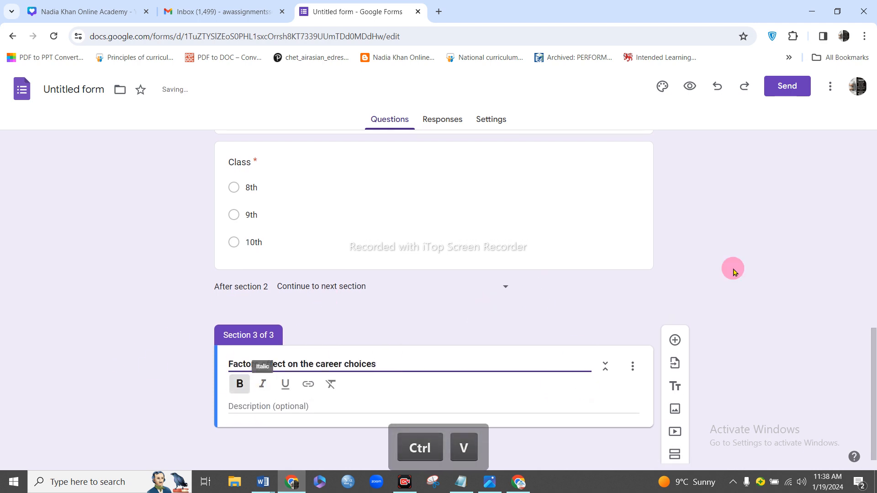
Enter "Likert Scale" as the description of the career choices section.
left_click(293, 410)
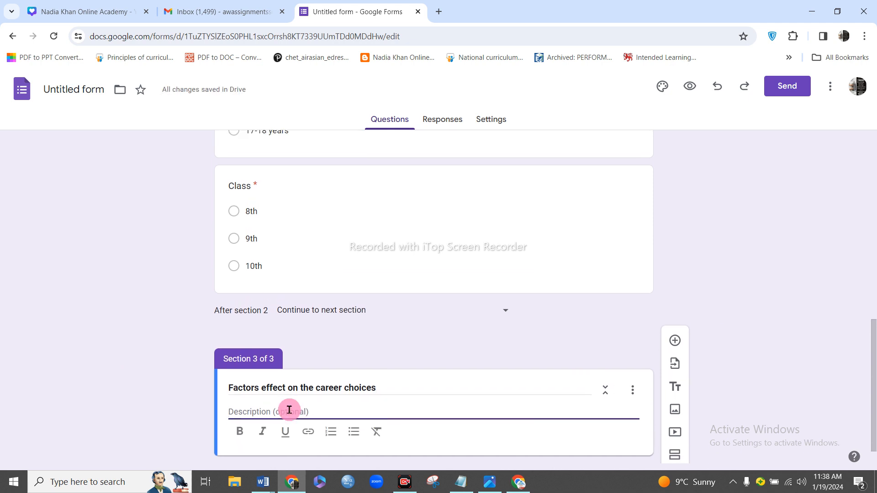
type("Lik")
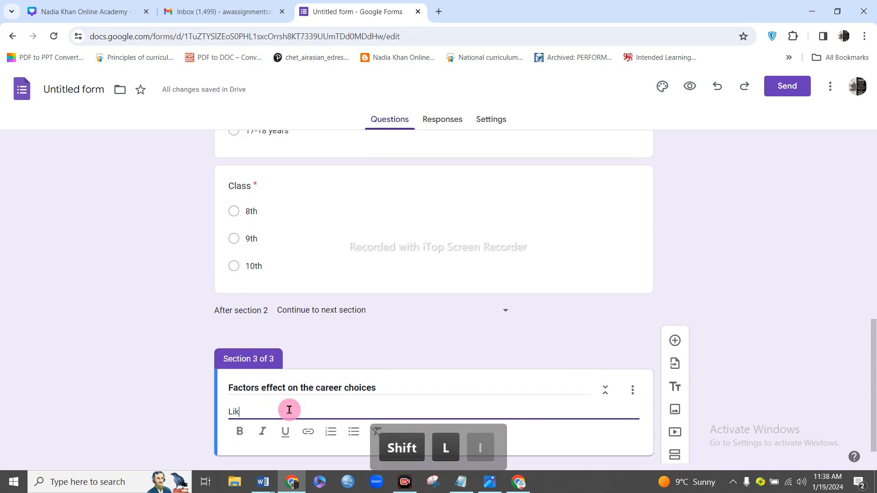
type("ert ")
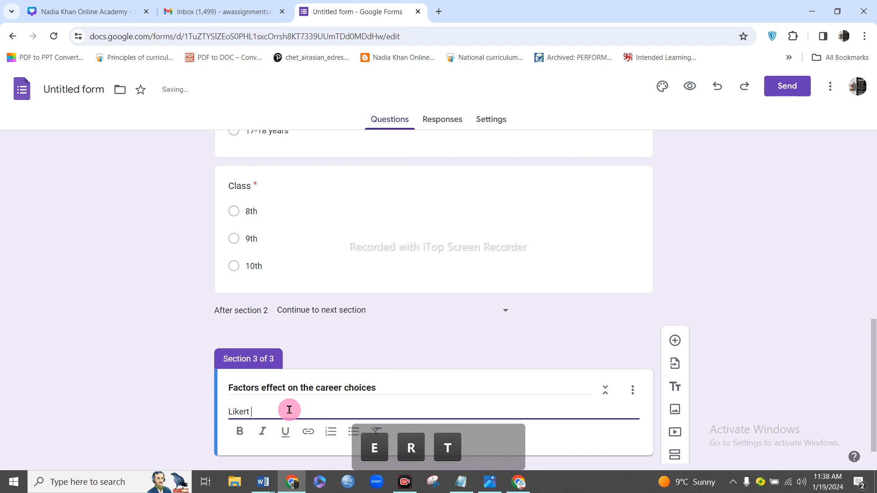
type("Scale")
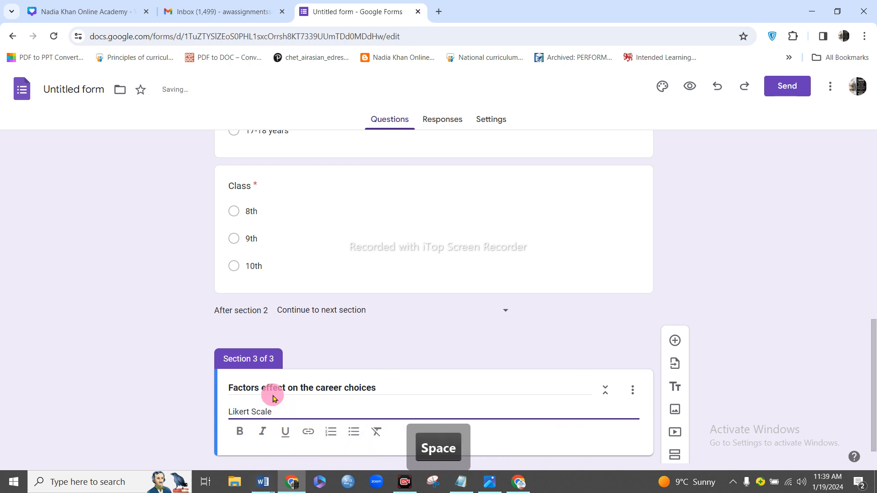
Switch to the Word questionnaire and copy the Scoring heading together with its scale from Strongly Disagree to Strongly Agree.
mouse_move(262, 480)
left_click(277, 416)
scroll(372, 284, "up", 10)
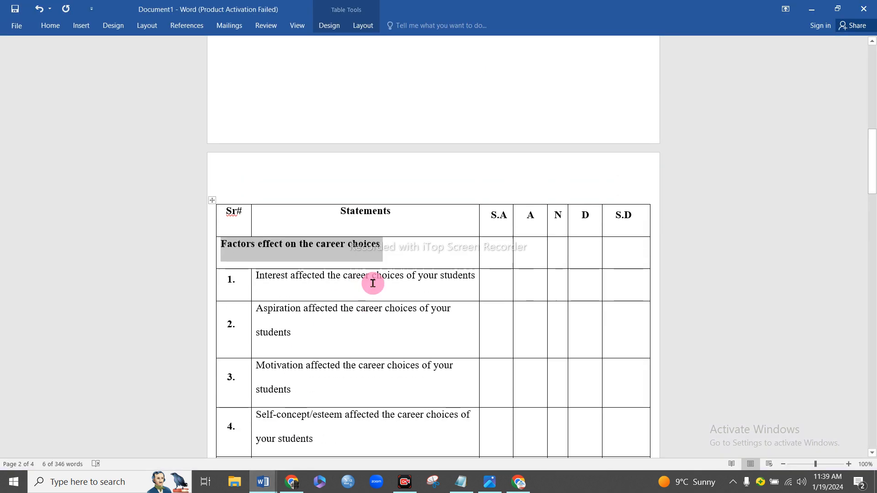
left_click_drag(391, 331, 343, 196)
right_click(434, 198)
left_click(457, 216)
Back in Google Forms, paste the copied scoring scale after "Likert Scale" in the section description.
left_click(291, 482)
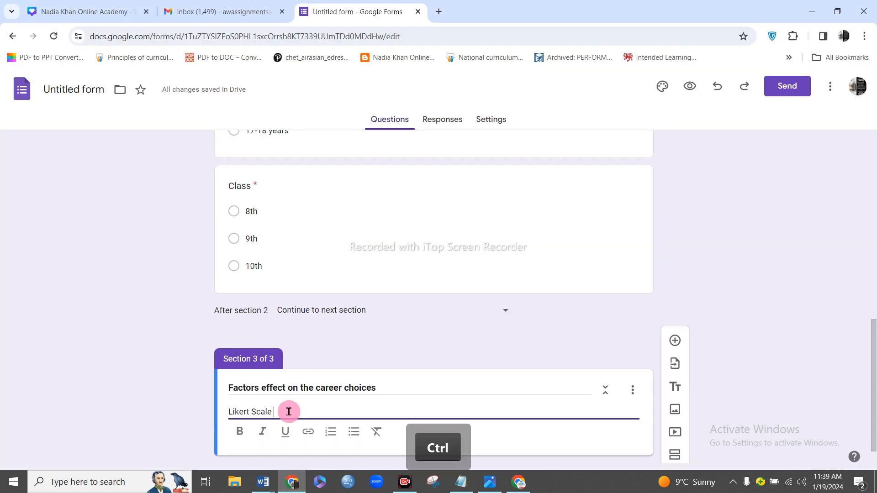
key("ctrl+v")
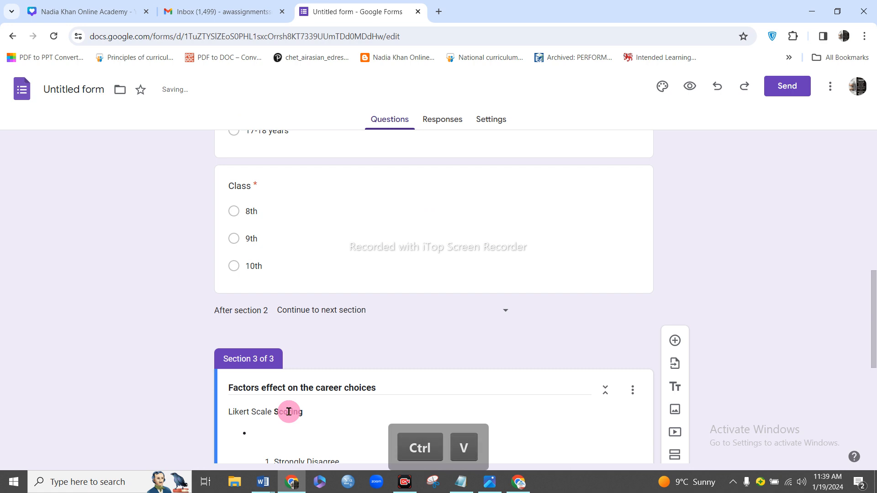
scroll(407, 334, "up", 3)
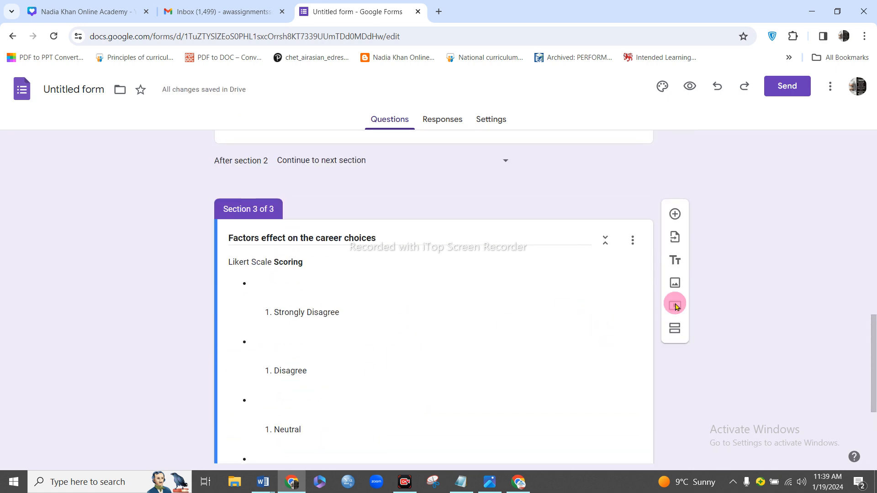
Add a new question to the career choices section, below its description.
left_click(675, 214)
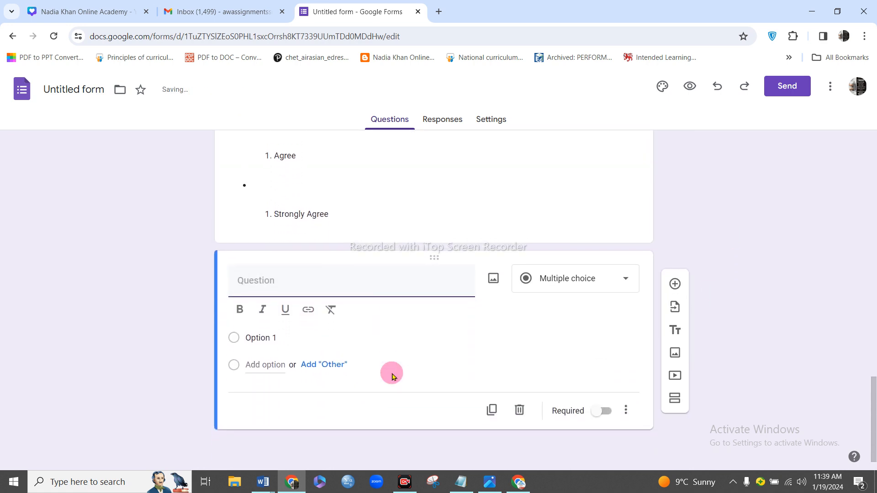
scroll(391, 372, "up", 8)
scroll(391, 372, "down", 5)
Switch to the Word questionnaire and copy the first statement, "Interest affected the career choices of your students".
mouse_move(263, 482)
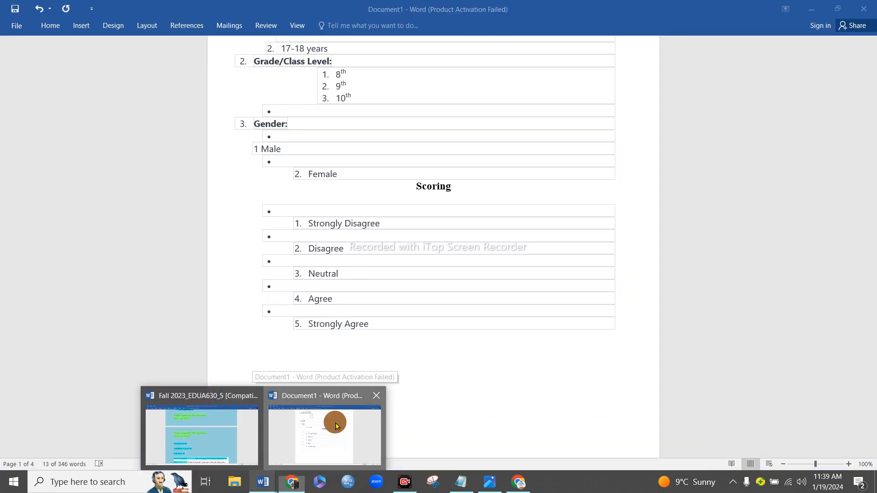
left_click(334, 426)
scroll(327, 353, "down", 8)
left_click(321, 242)
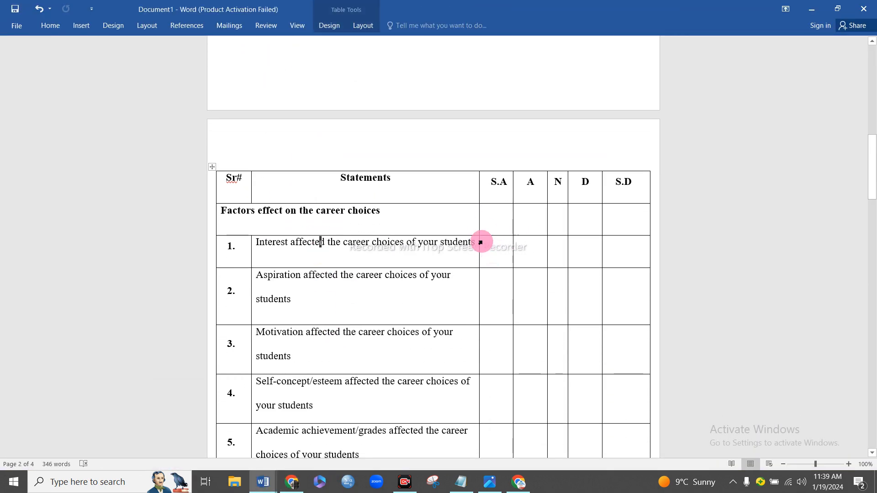
left_click_drag(475, 243, 268, 254)
right_click(268, 254)
left_click(285, 272)
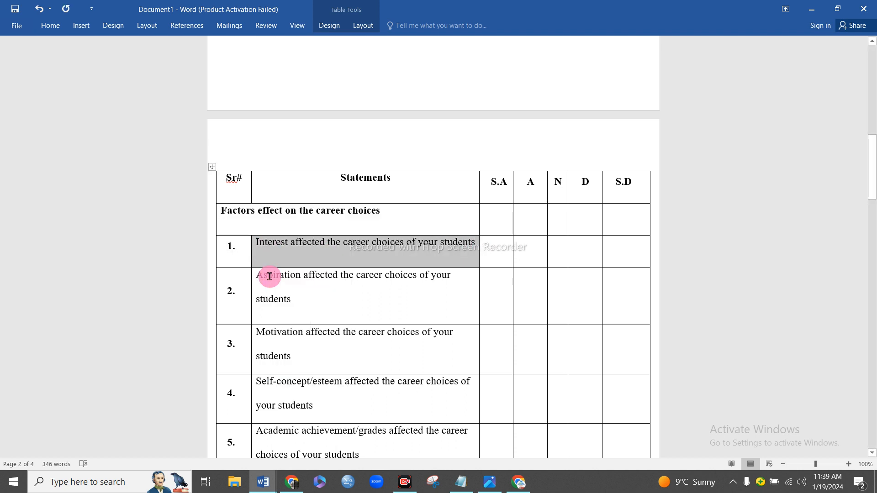
Switch to Google Forms and paste "Interest affected the career choices of your students" as the new question's text.
left_click(291, 482)
left_click(307, 287)
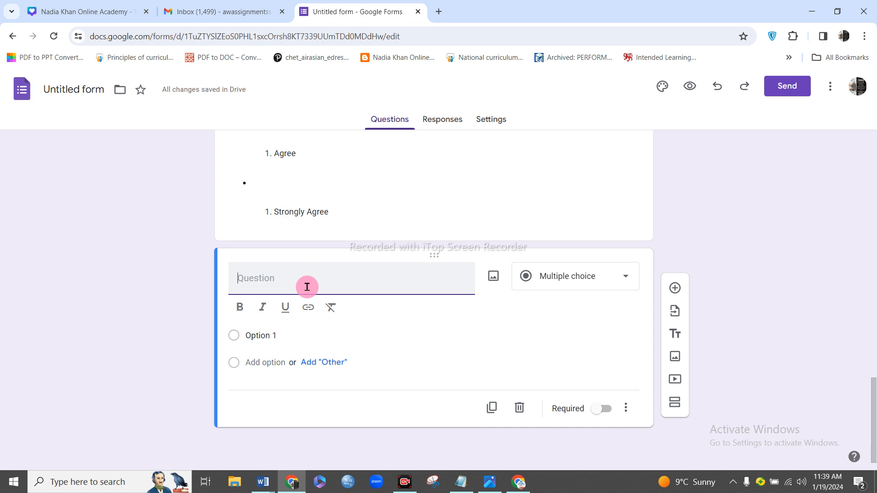
key("ctrl+v")
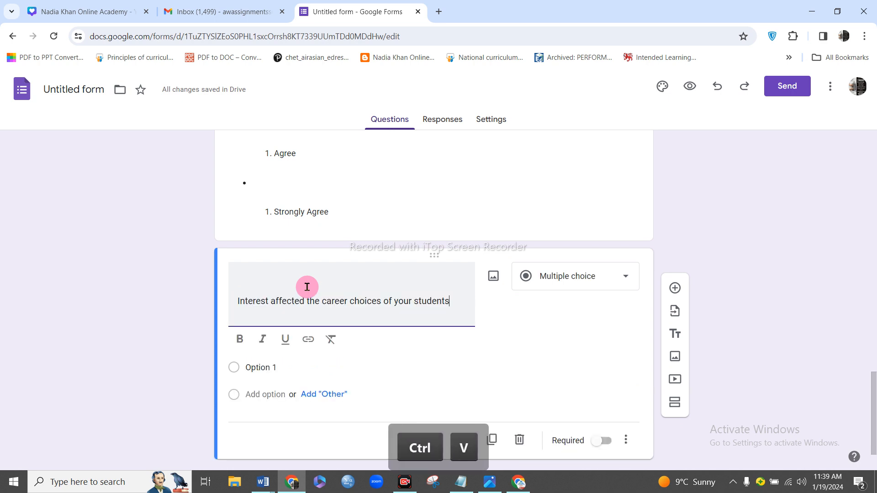
Enter "Strongly agree", "agree" and "Neutral" as the first three answer options of the interest question.
scroll(443, 361, "down", 1)
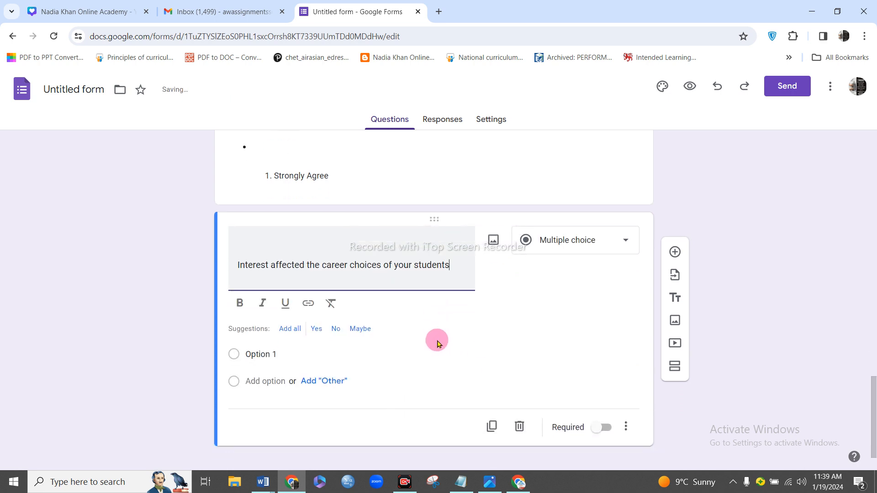
left_click(286, 334)
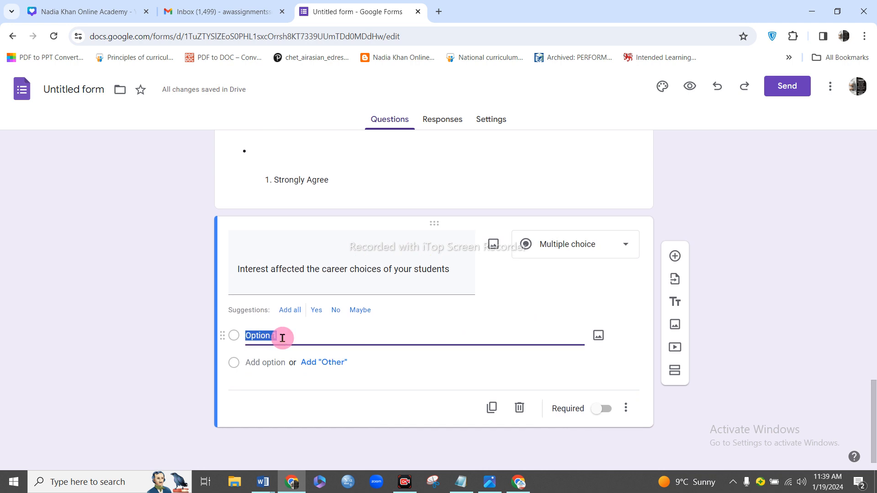
type("S")
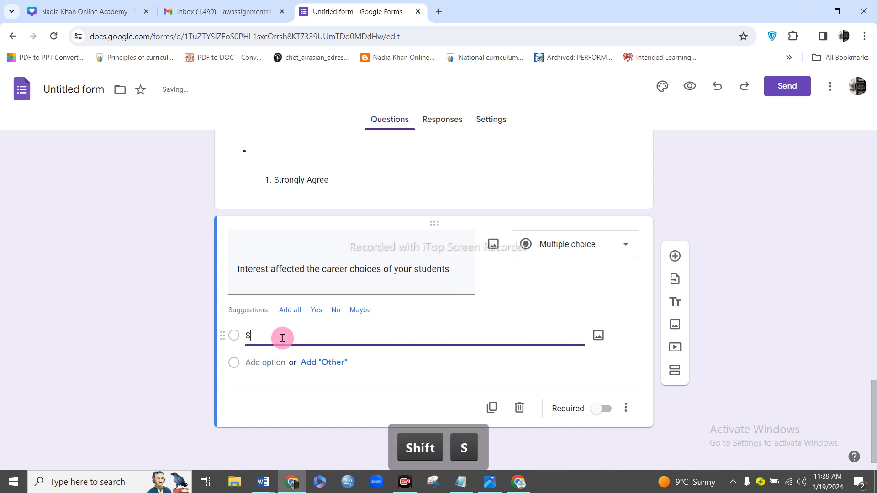
type("t")
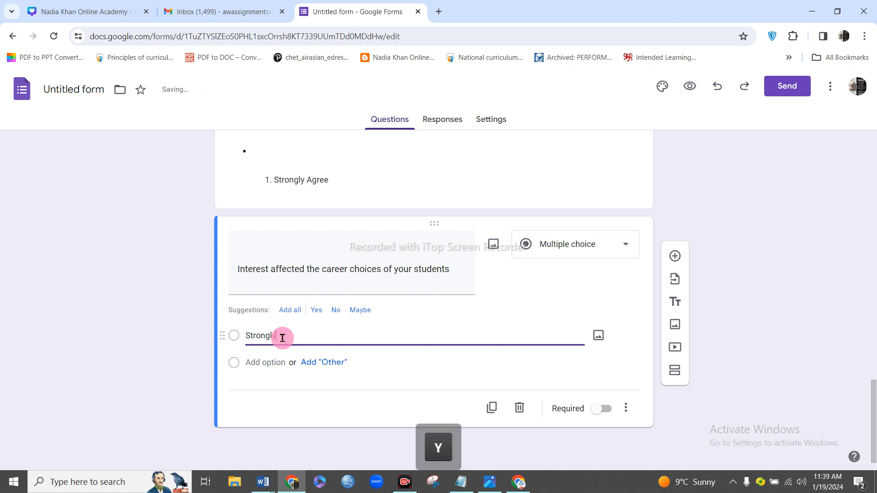
type("rongly")
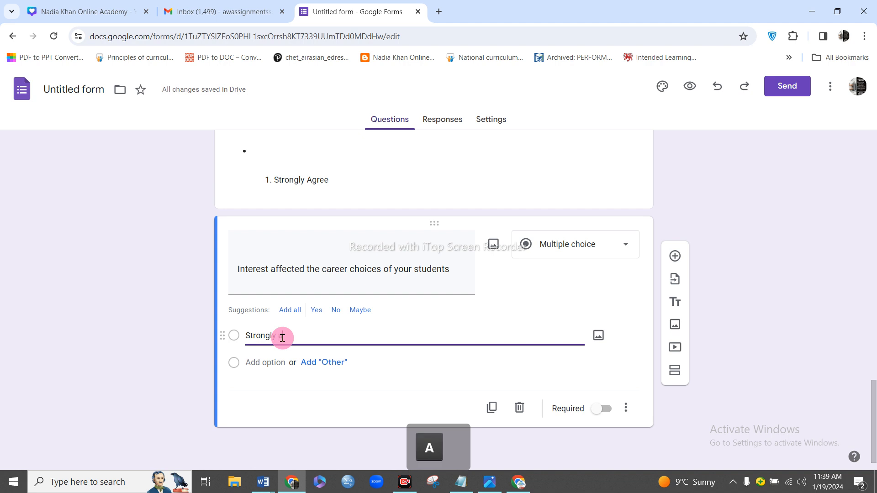
key("Return")
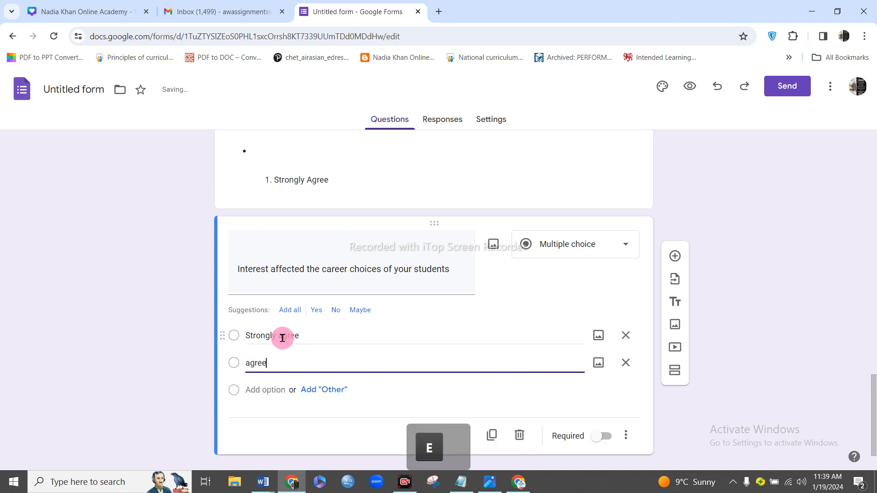
key("Return")
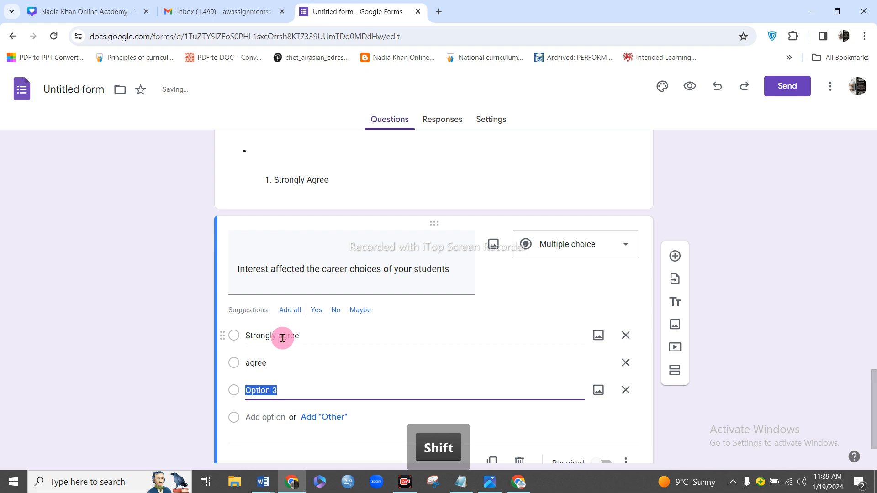
type("Ne")
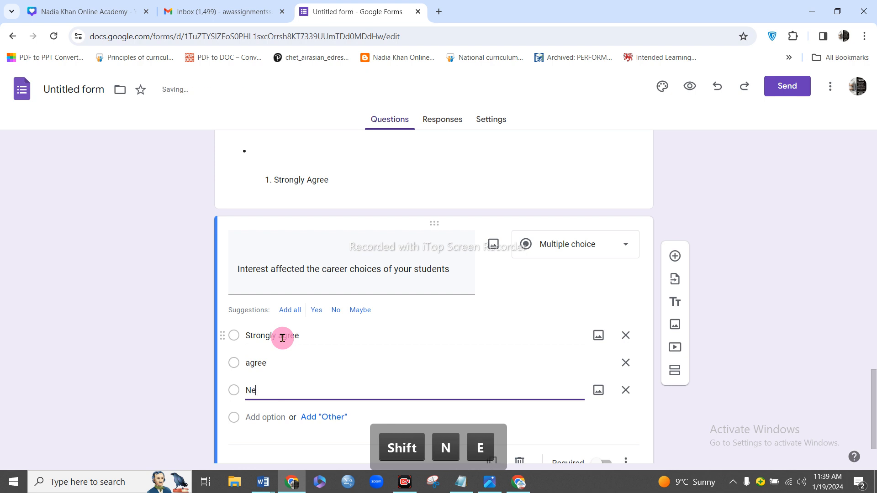
type("utral")
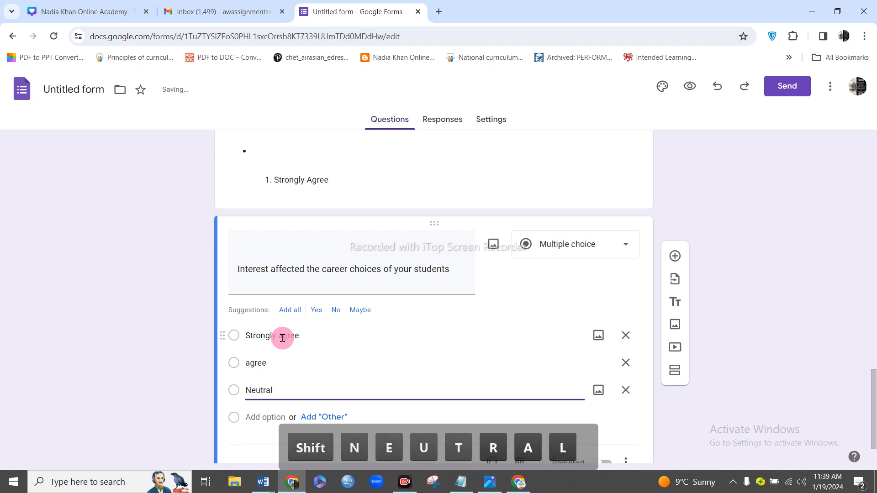
Add "Diagree" and "Strongly Disagree" as the fourth and fifth answer options of the interest question.
key("Return")
type("D")
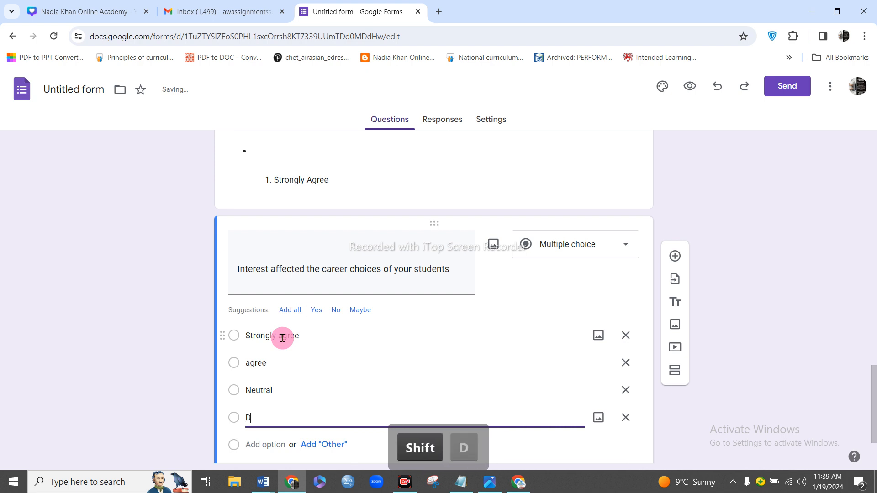
type("iagree")
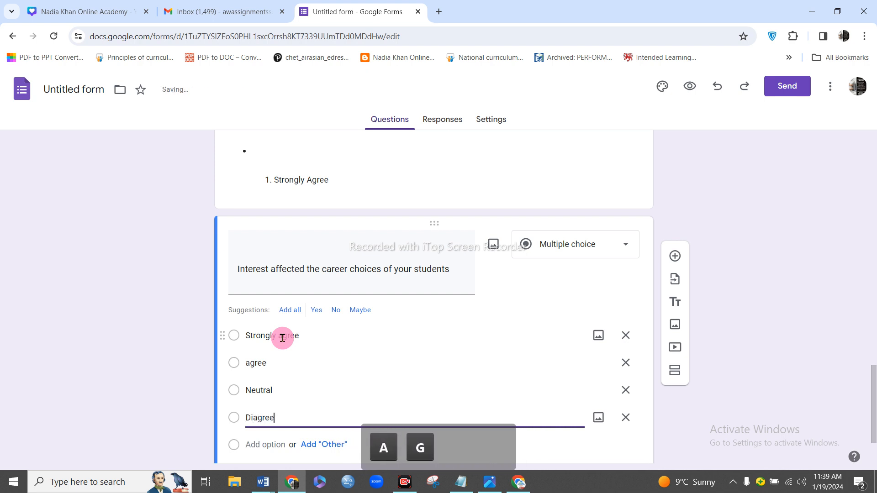
key("Return")
type("Str")
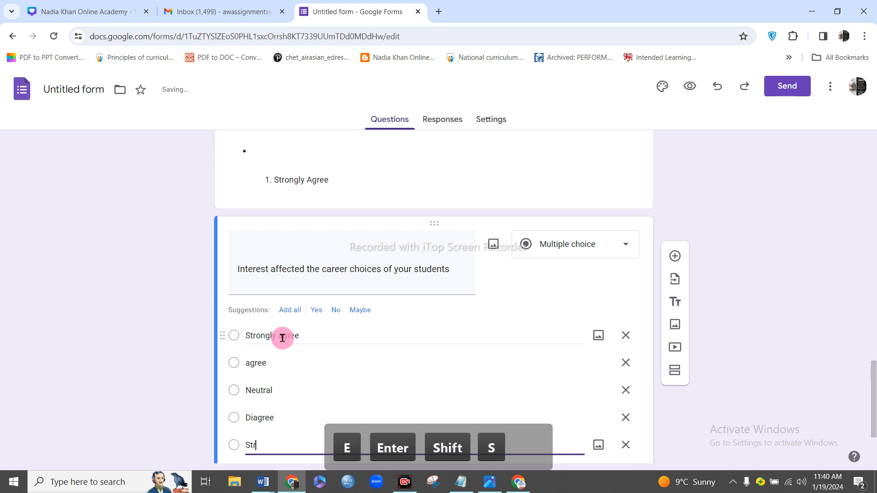
type("ongly D")
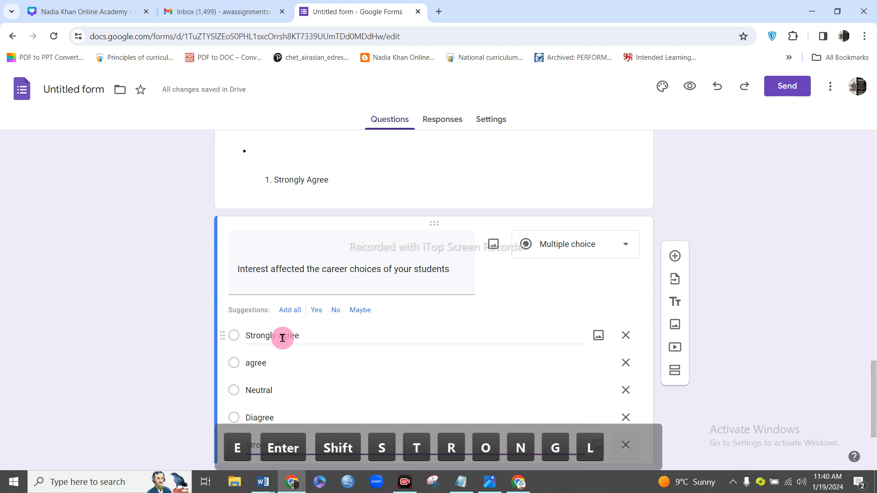
type("is")
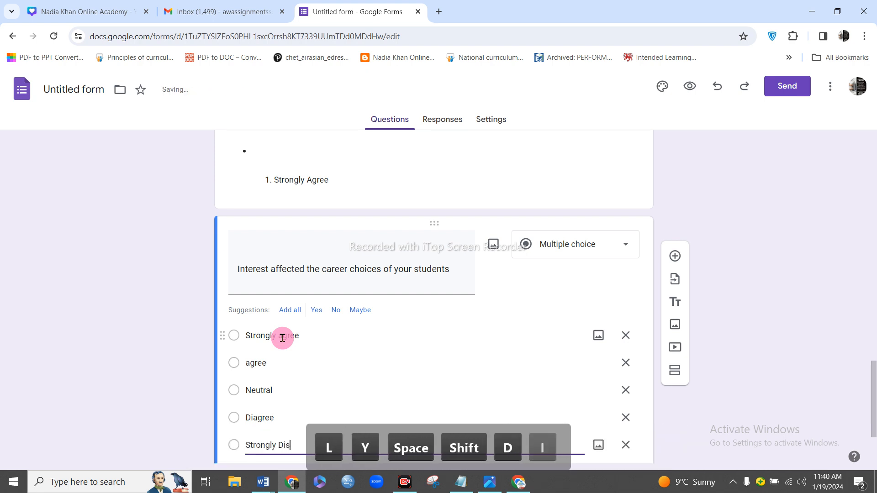
type("agree")
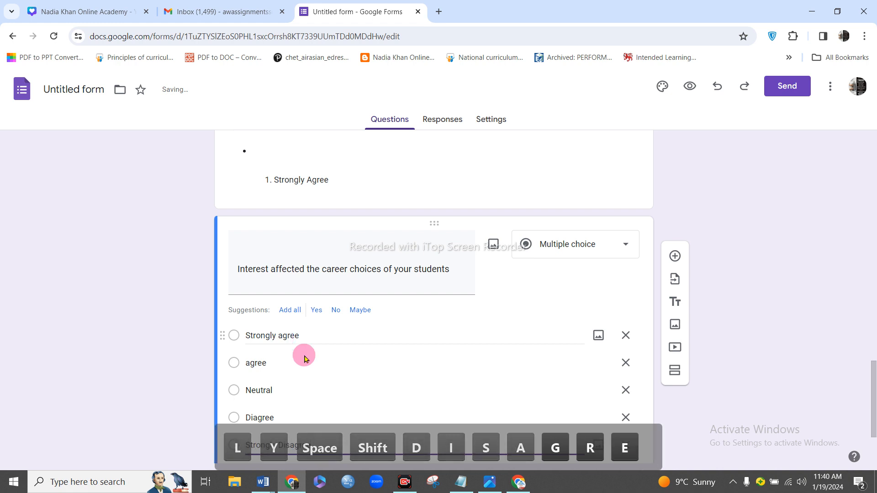
Make the interest question required and add a new question below it.
scroll(280, 337, "down", 2)
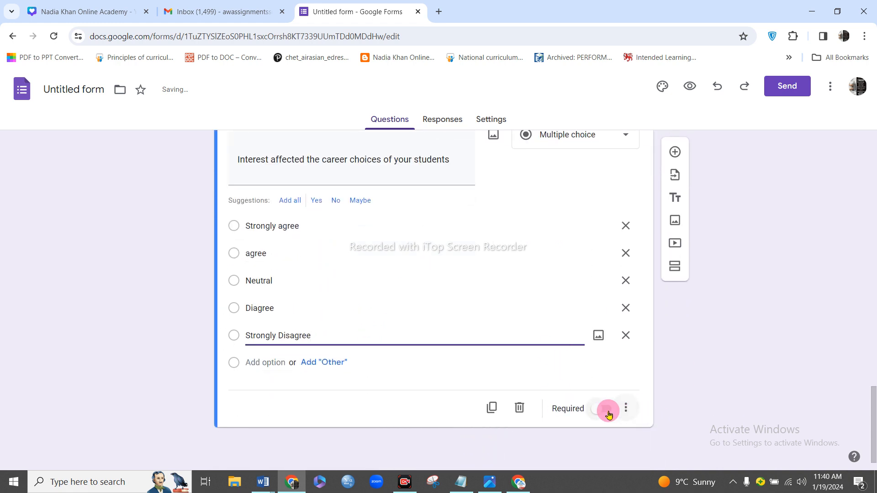
left_click(608, 414)
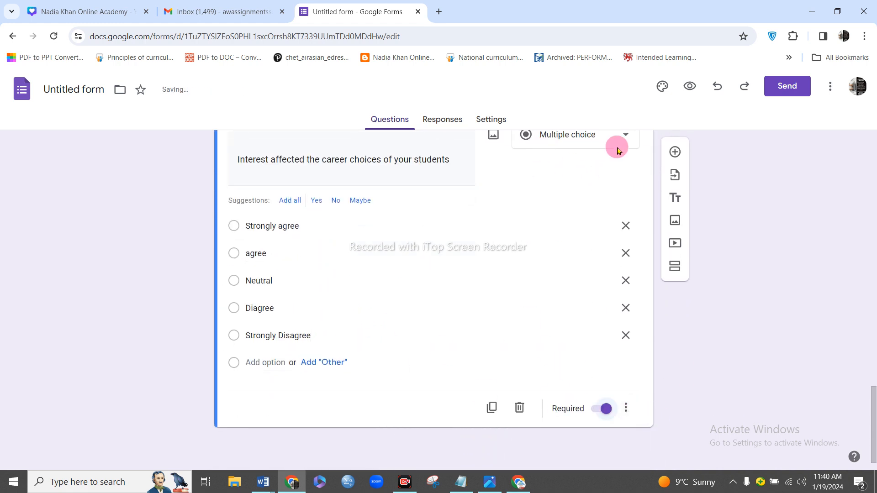
left_click(672, 154)
scroll(359, 347, "up", 4)
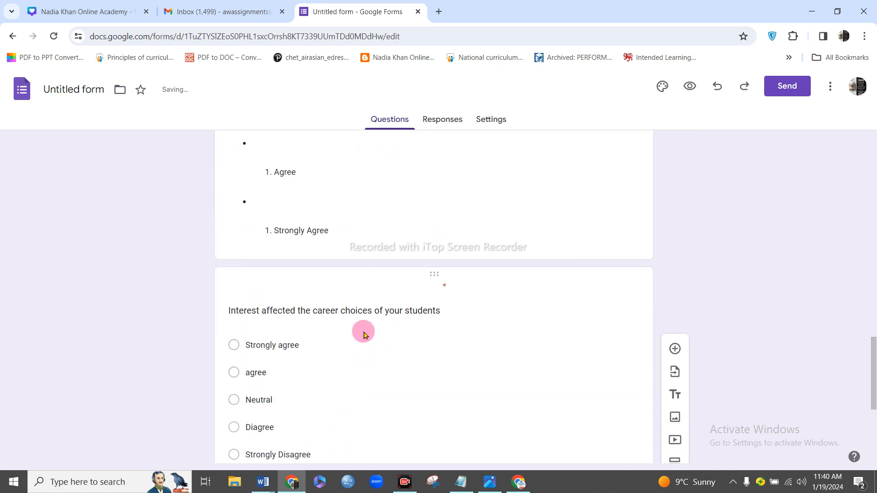
scroll(303, 308, "down", 5)
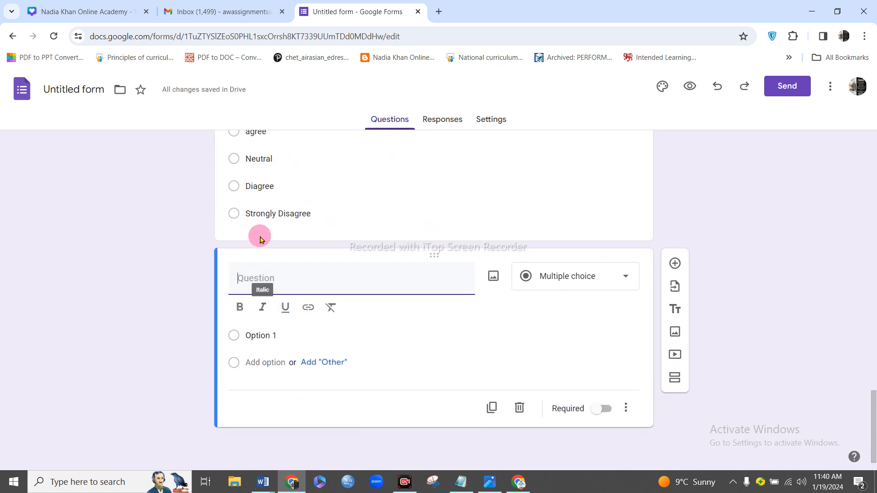
Switch to the Word questionnaire and look through the remaining career factor statements down to the end of the table.
mouse_move(267, 488)
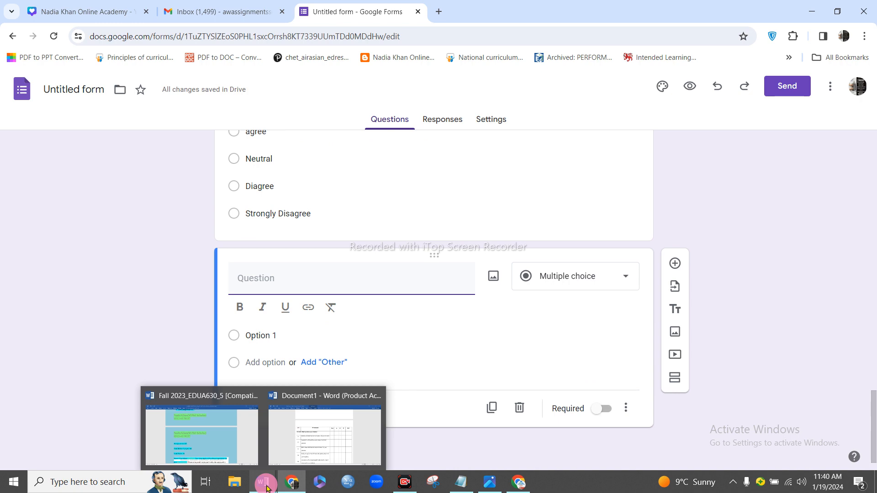
left_click(324, 436)
scroll(277, 312, "down", 3)
scroll(278, 311, "down", 20)
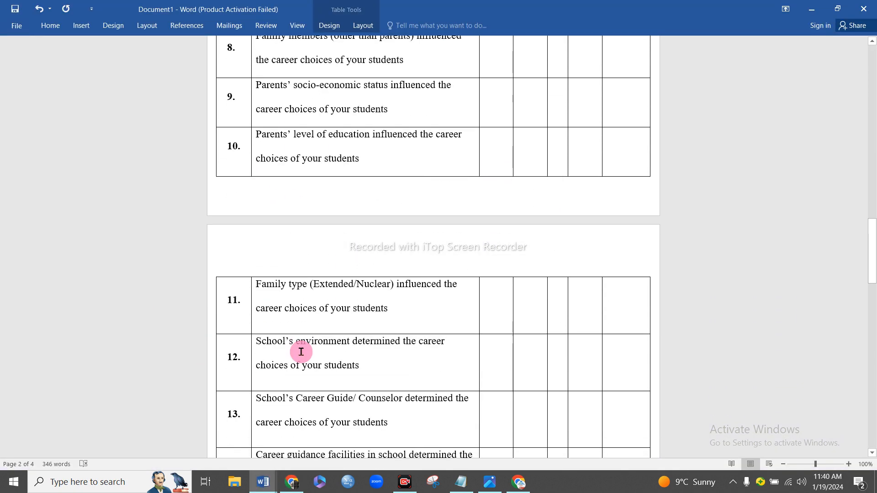
scroll(317, 364, "down", 10)
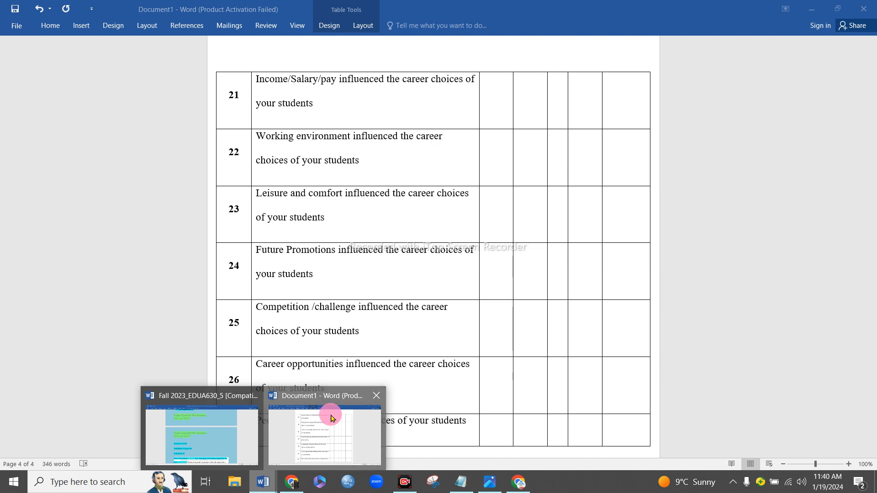
Return to Google Forms and review the scoring scale description and the interest question with its answer options.
left_click(292, 482)
scroll(283, 277, "up", 7)
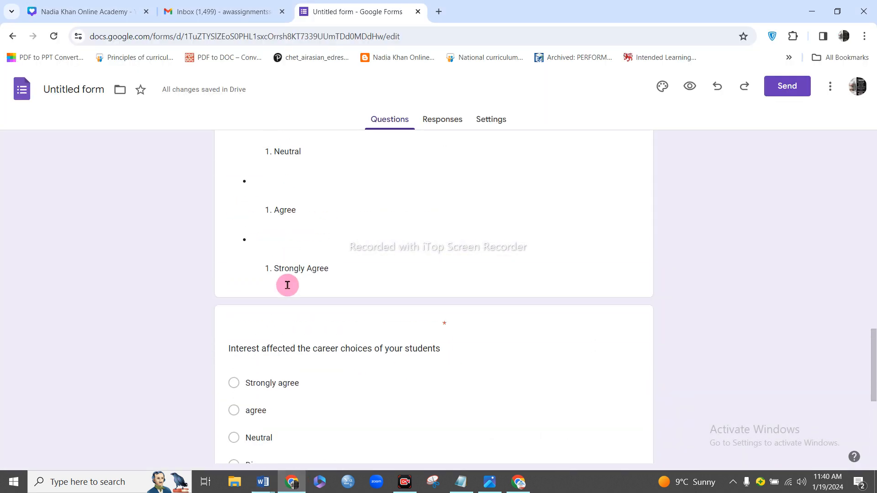
scroll(343, 344, "down", 6)
scroll(342, 344, "down", 1)
scroll(343, 344, "up", 6)
scroll(343, 345, "down", 6)
scroll(341, 346, "up", 6)
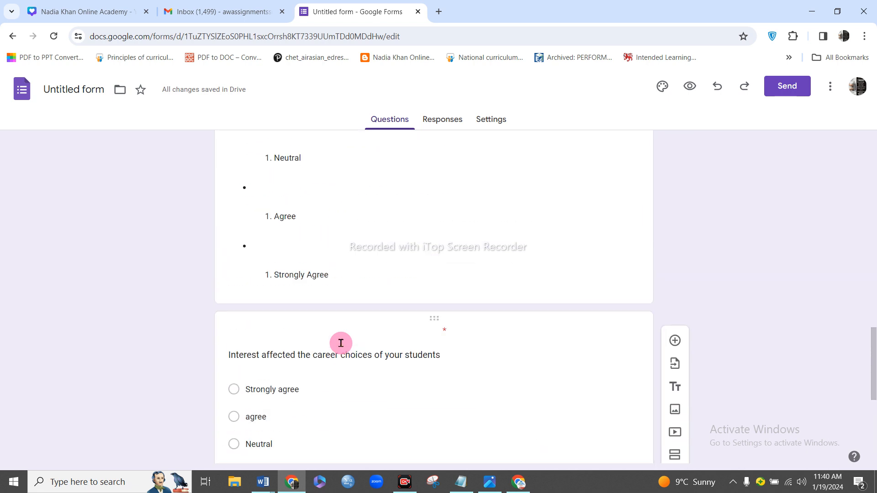
scroll(359, 339, "down", 4)
scroll(374, 321, "up", 5)
scroll(375, 321, "down", 3)
scroll(375, 321, "down", 2)
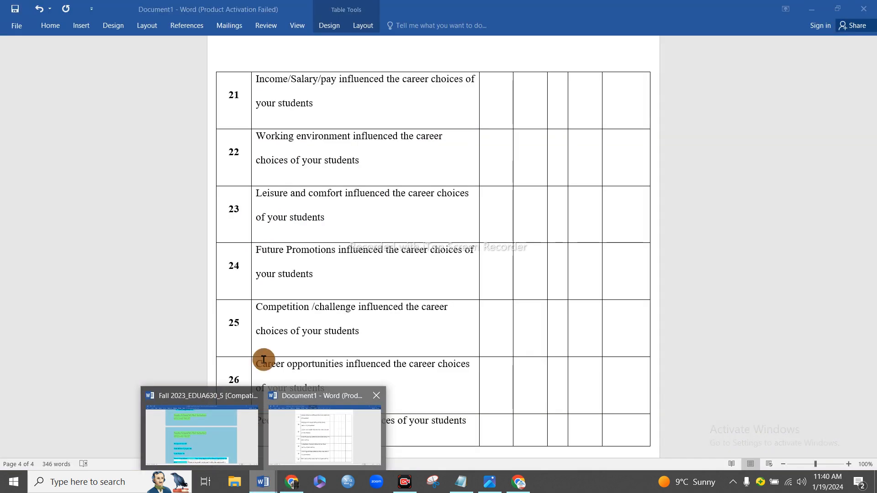
Copy the second statement, "Aspiration affected the career choices of your students", from the Word questionnaire and paste it into the new Google Forms question.
left_click(325, 429)
scroll(283, 312, "up", 10)
scroll(290, 314, "up", 18)
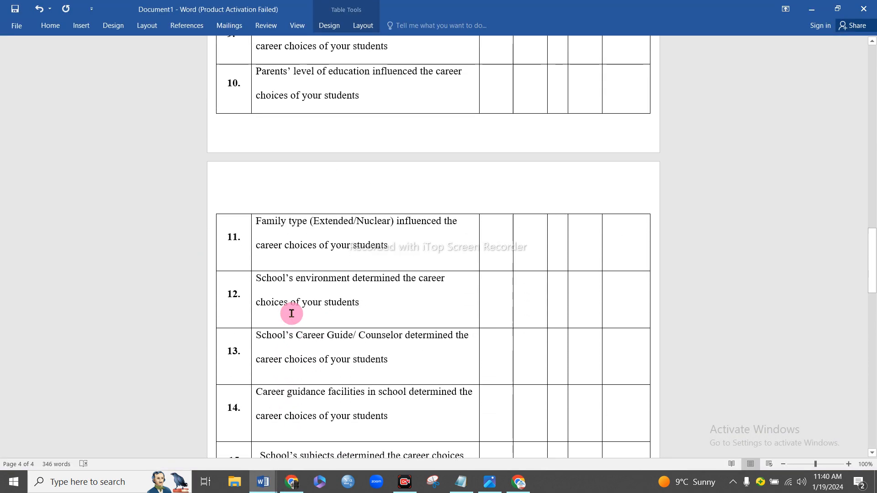
scroll(333, 300, "down", 1)
left_click_drag(307, 275, 264, 261)
right_click(270, 261)
left_click(291, 71)
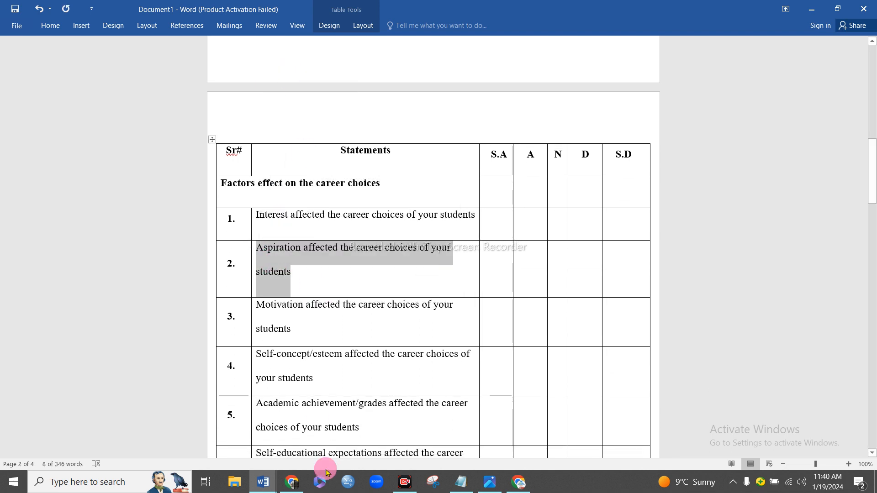
left_click(295, 487)
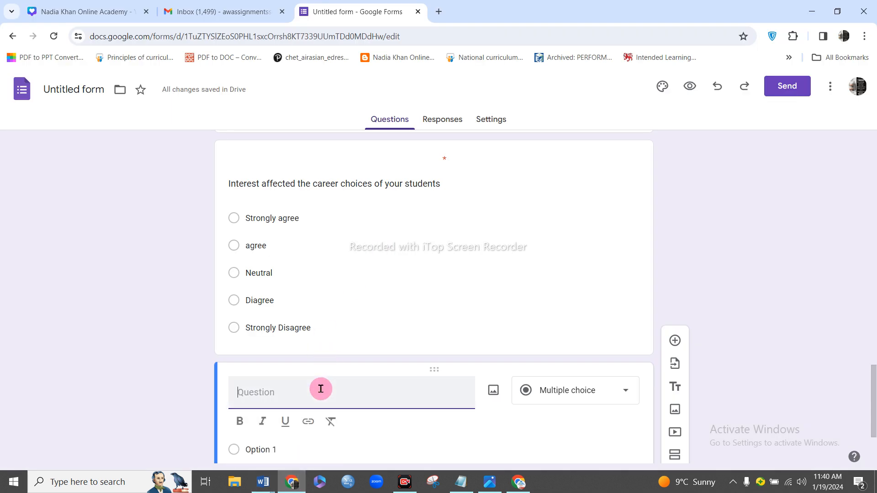
key("ctrl+v")
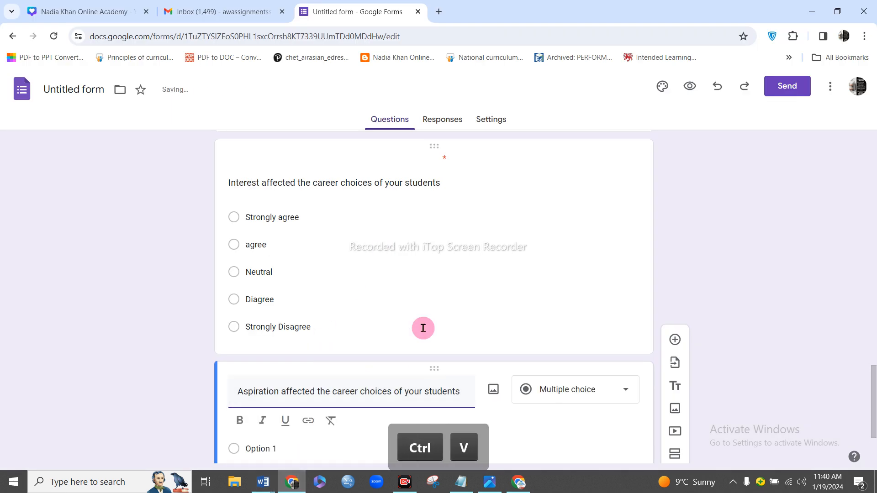
Enter "Strongly agree" and "Disagree" as the first two answer options of the aspiration question.
scroll(424, 328, "down", 3)
left_click(300, 335)
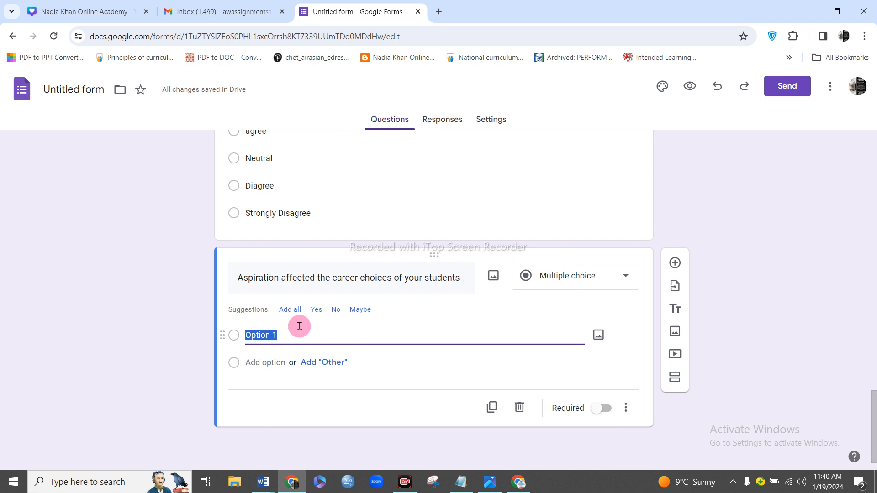
type("S")
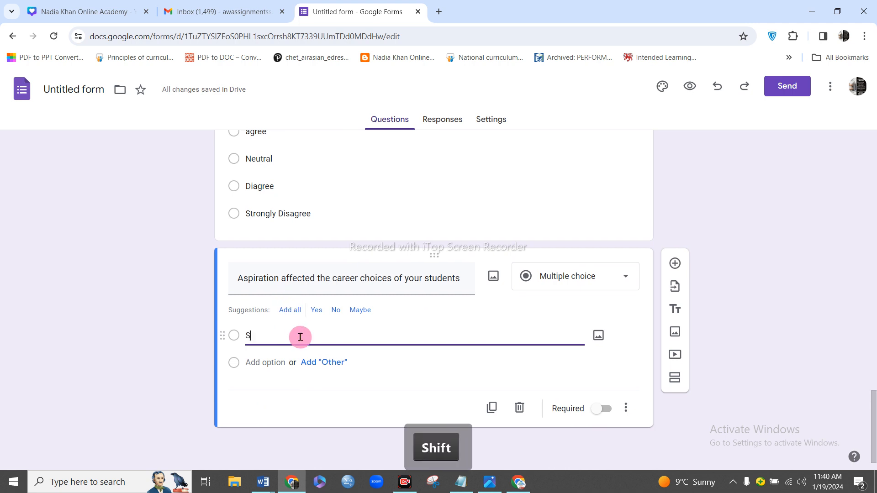
type("tron")
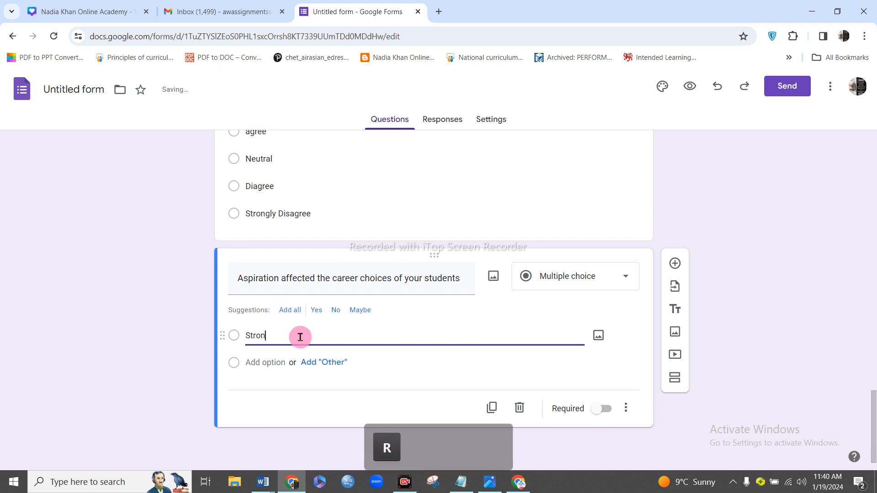
type("g")
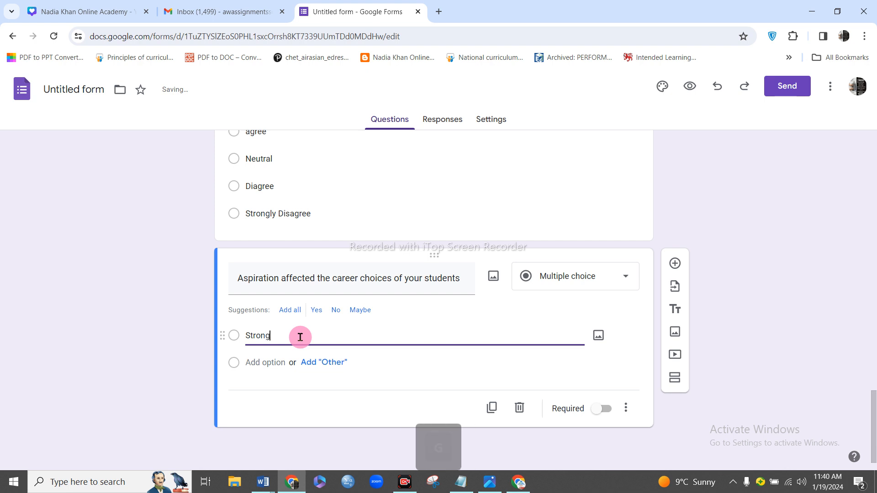
type("ly ag")
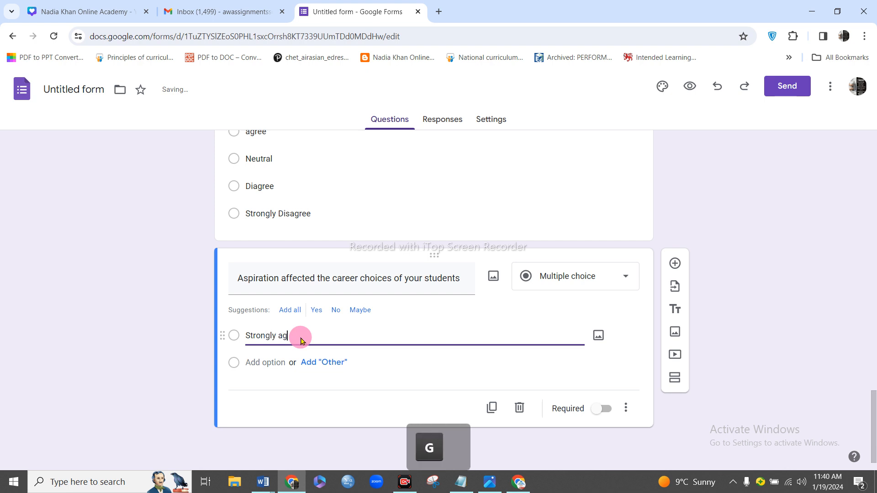
type("ree")
key("Return")
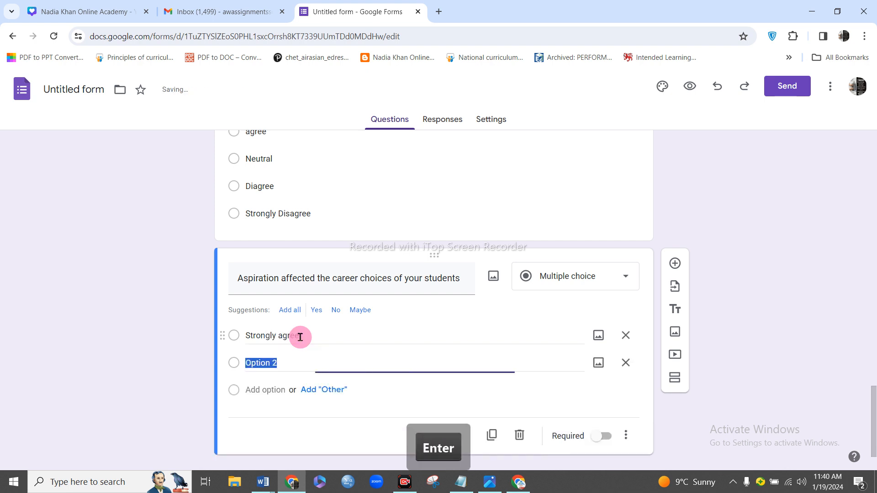
type("D")
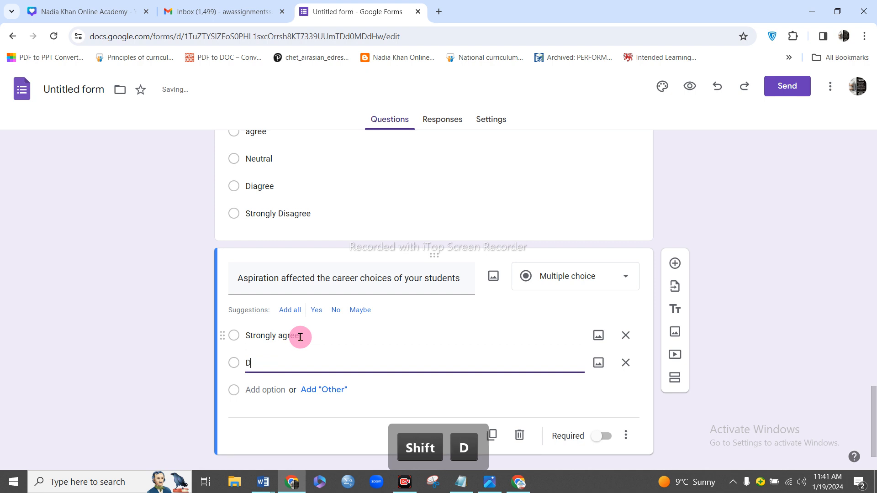
type("isagree")
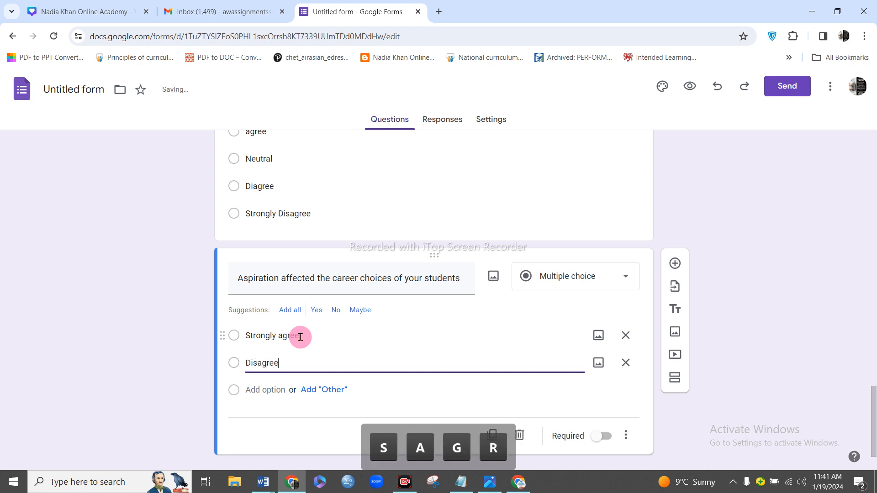
key("Return")
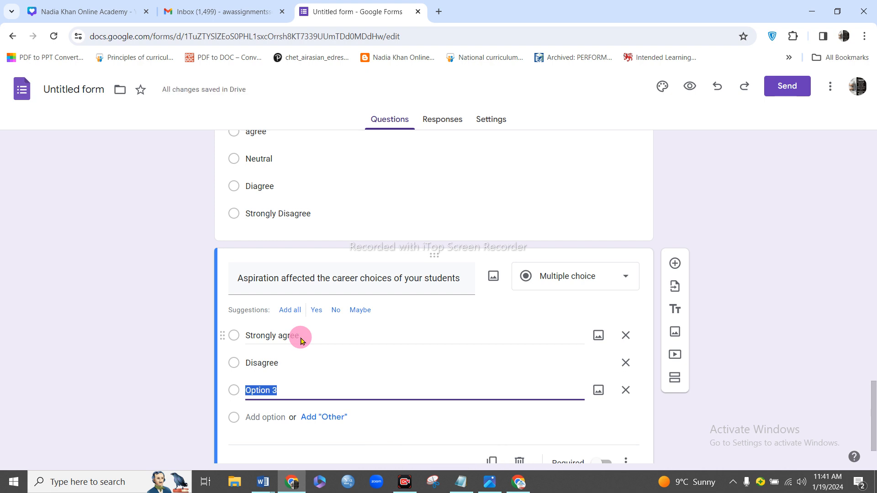
Add the answer options "Strongly Disagree", "agree" and "neutral" to the aspiration question.
type("St")
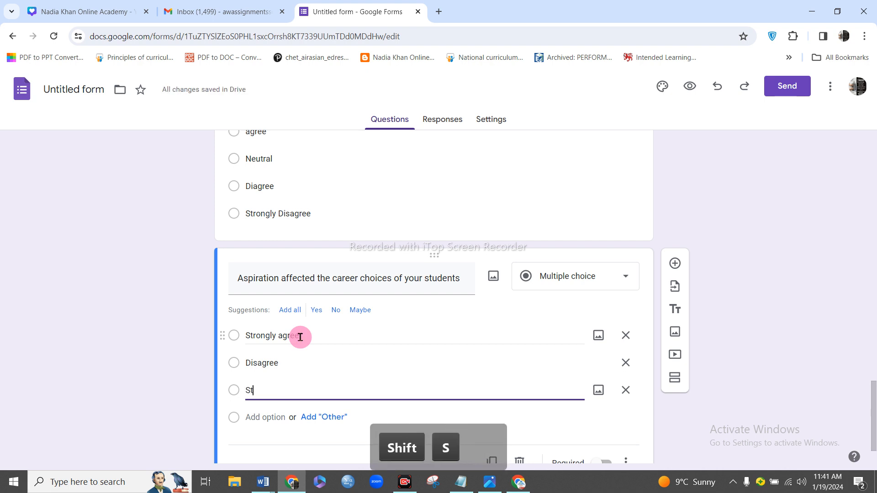
type("rongly")
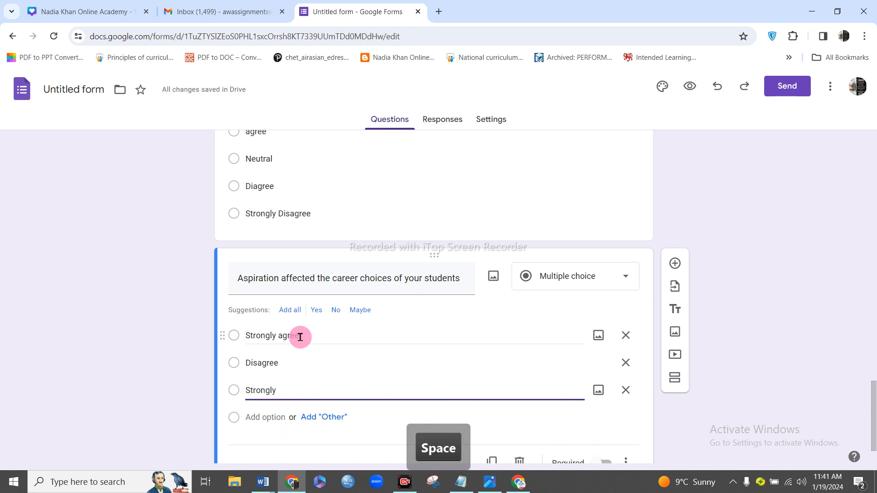
type(" Disagree")
key("Return")
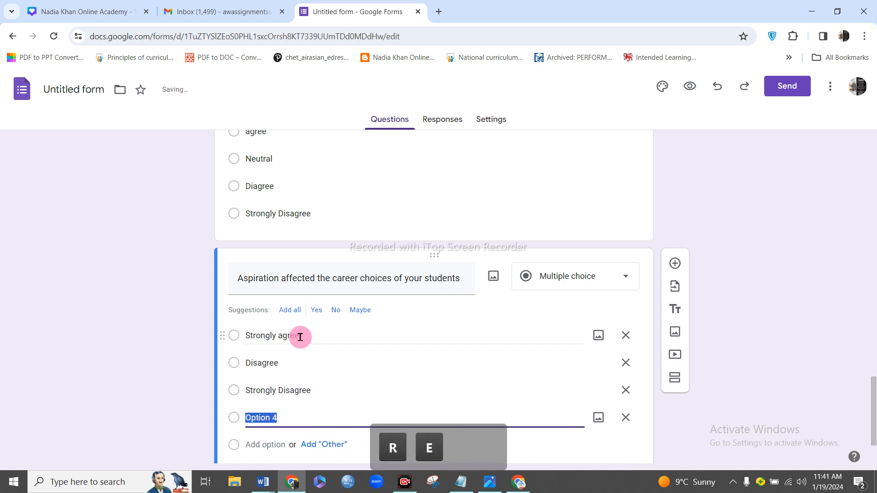
type("a")
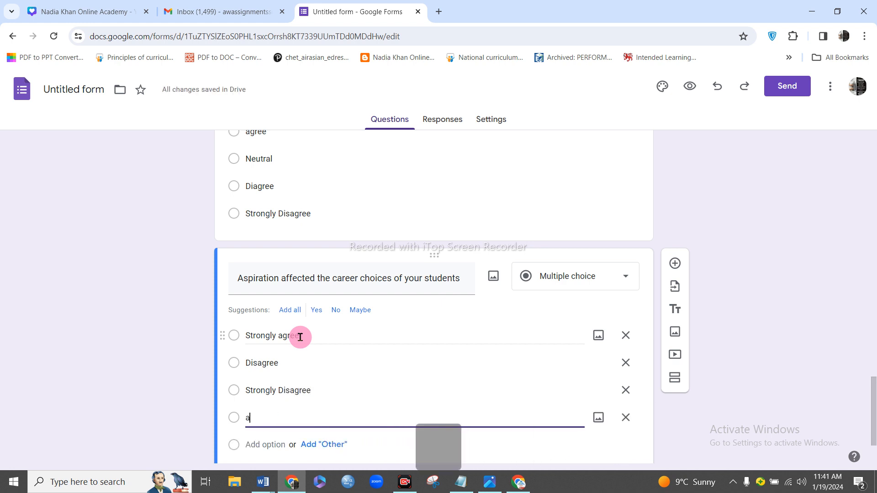
type("gree")
key("Return")
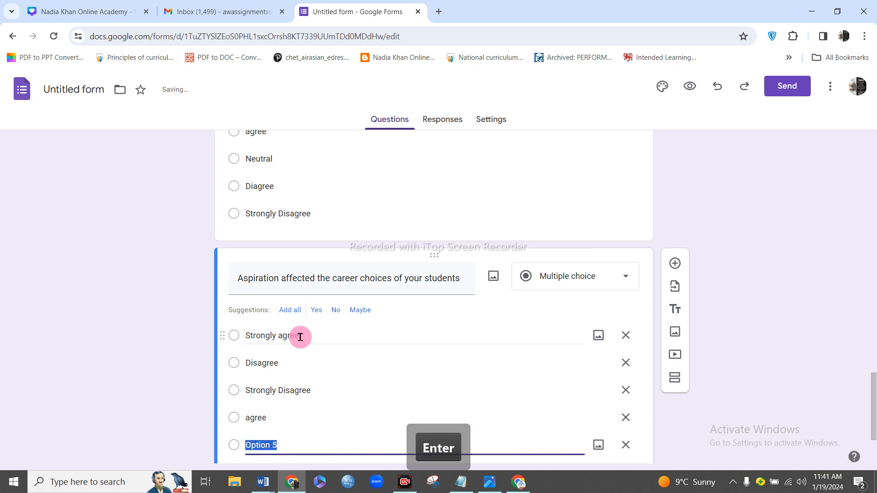
type("neutral")
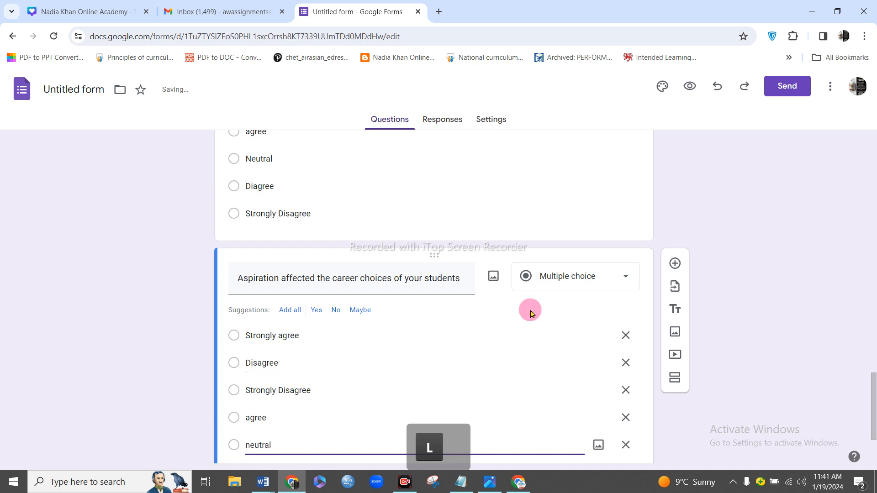
Make the aspiration question required and add a new blank question below it.
scroll(530, 315, "down", 2)
left_click(609, 410)
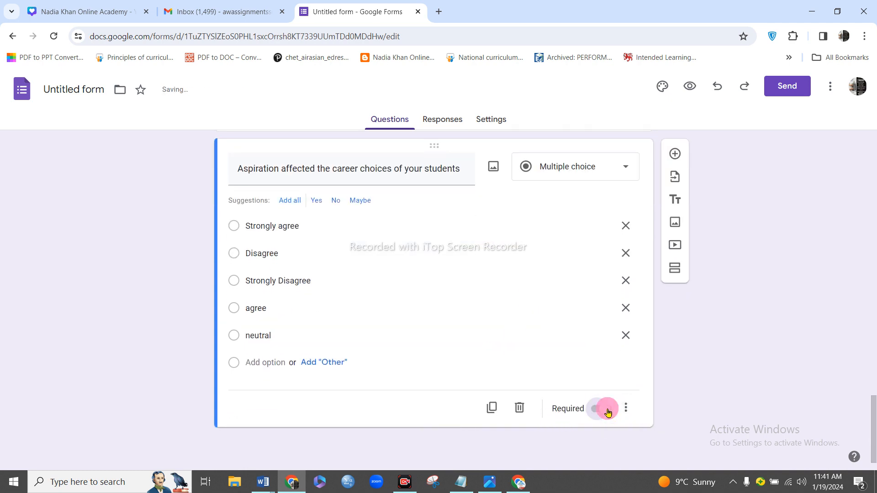
scroll(513, 365, "up", 3)
scroll(518, 387, "up", 3)
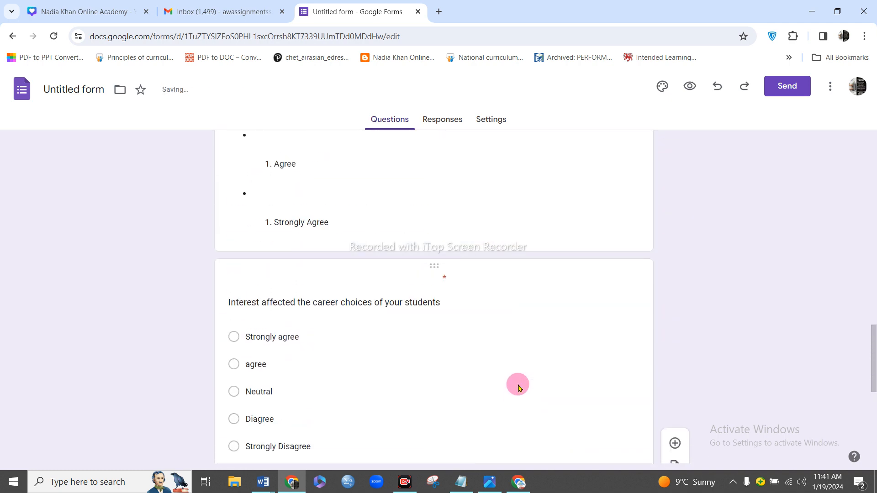
scroll(518, 386, "down", 6)
scroll(525, 387, "up", 1)
left_click(675, 210)
Check the form's responses page and return to the questions view.
scroll(391, 314, "up", 5)
scroll(392, 313, "up", 20)
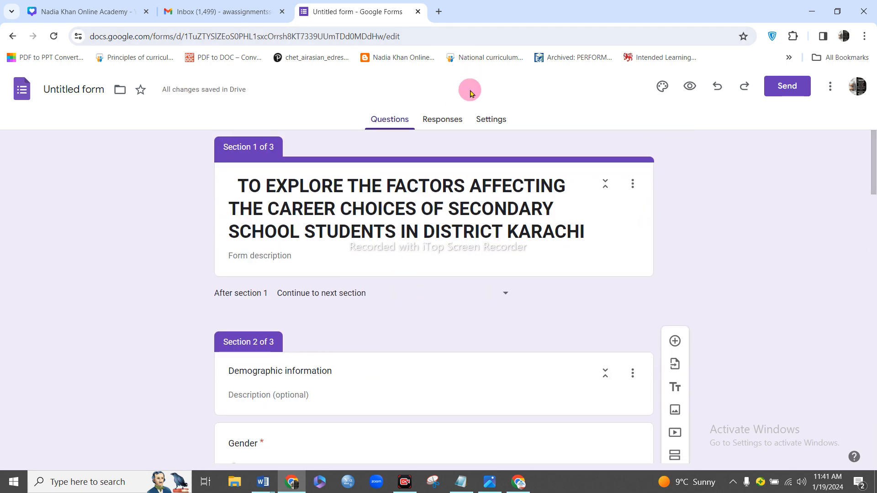
left_click(451, 120)
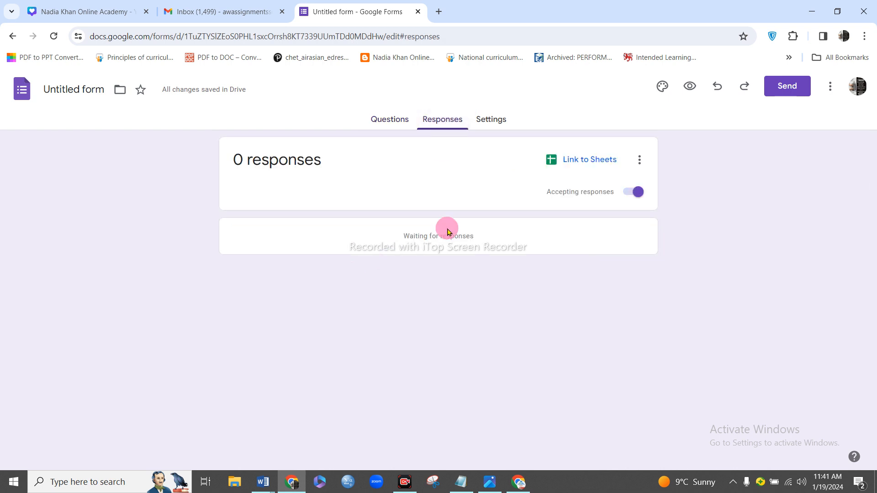
left_click(394, 120)
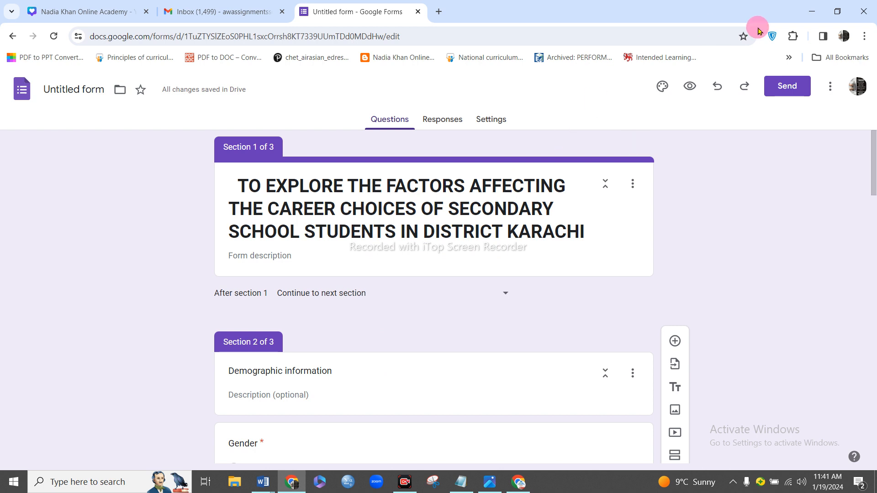
Copy the form's shareable link from the send options and close the dialog.
left_click(788, 85)
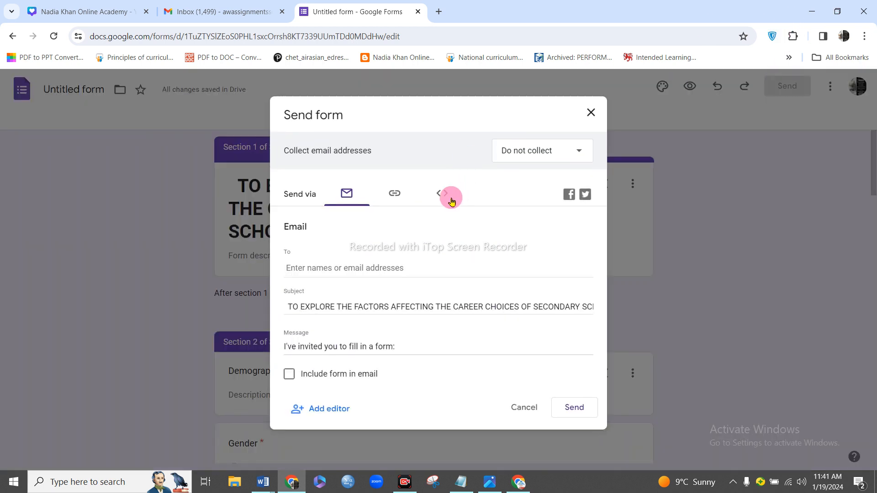
left_click(396, 195)
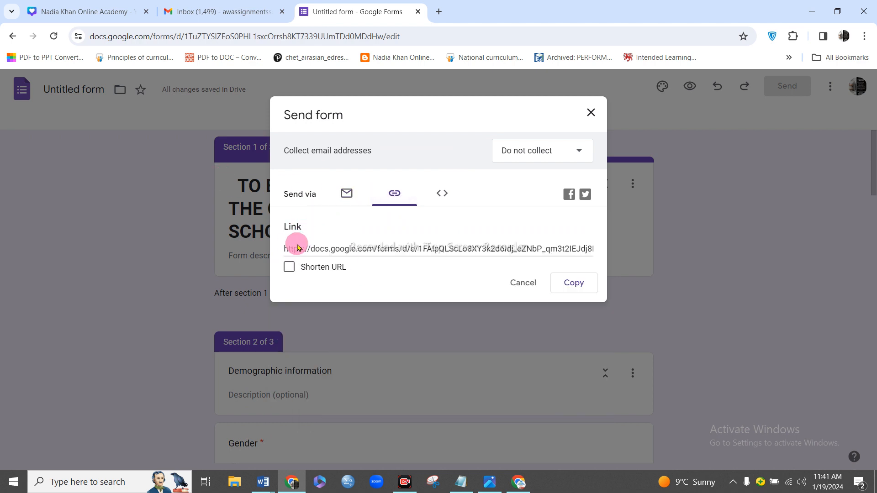
left_click(576, 285)
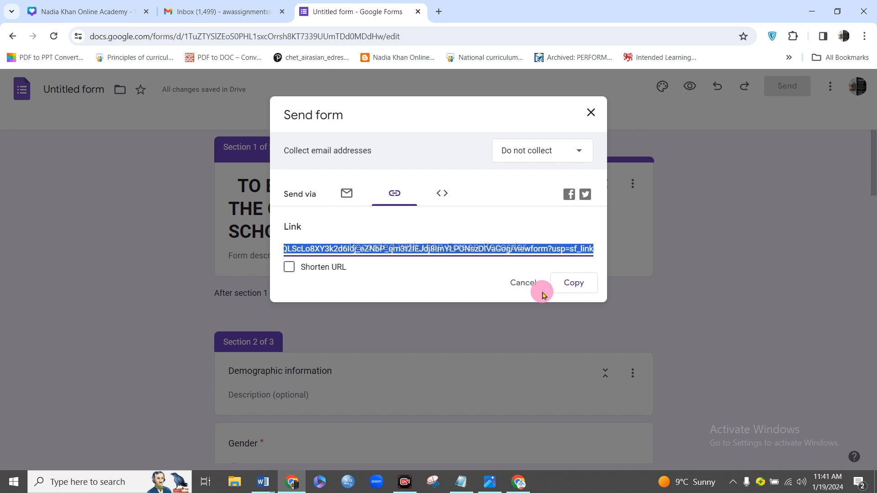
left_click(591, 115)
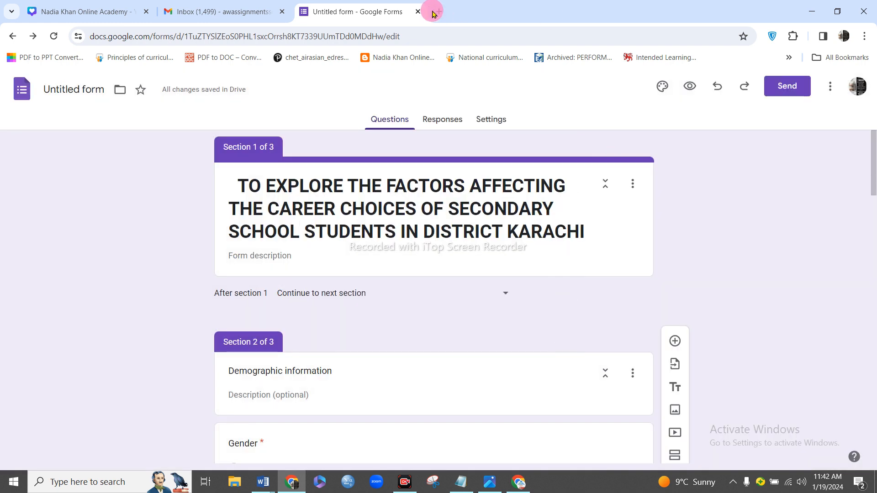
Open the copied form link in a new browser tab and advance to the demographic information section.
left_click(439, 11)
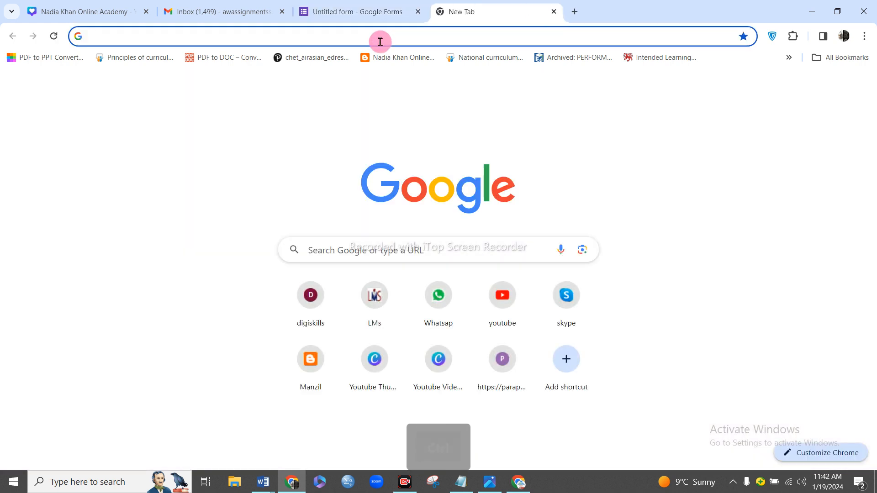
key("ctrl+v")
key("Return")
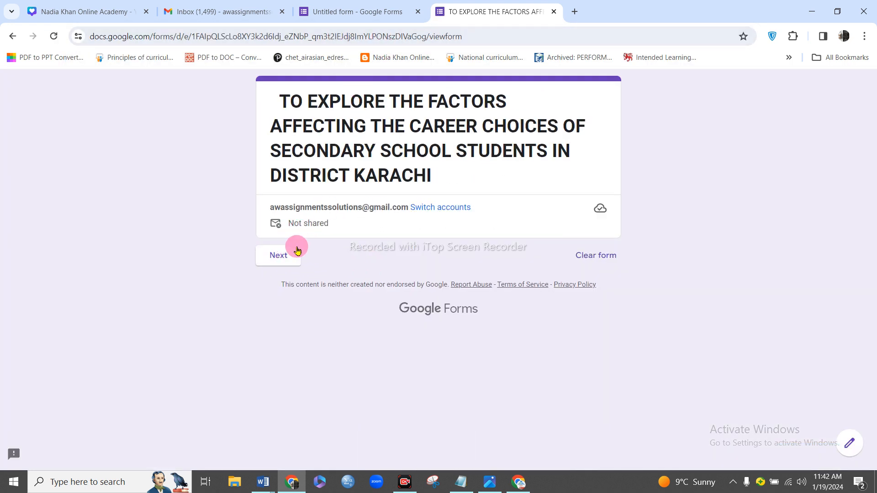
left_click(284, 253)
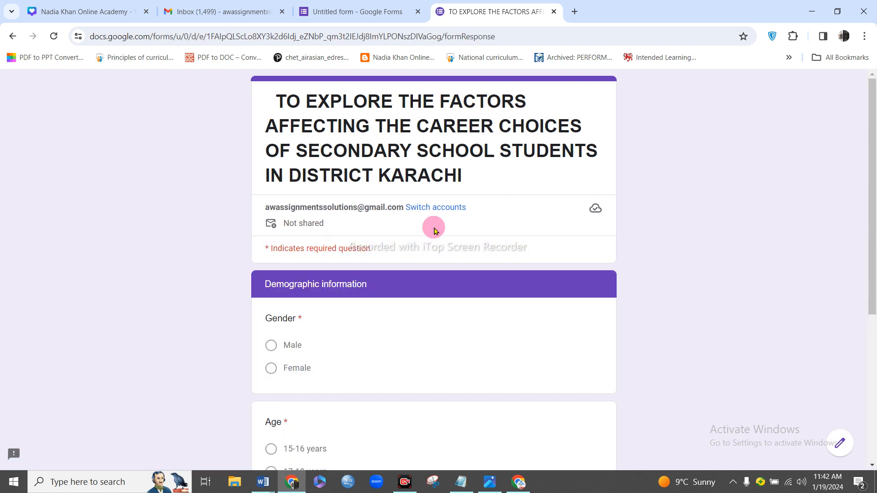
Answer the demographic questions with Male, 15-16 years and 8th, and continue to the next section.
scroll(423, 259, "down", 2)
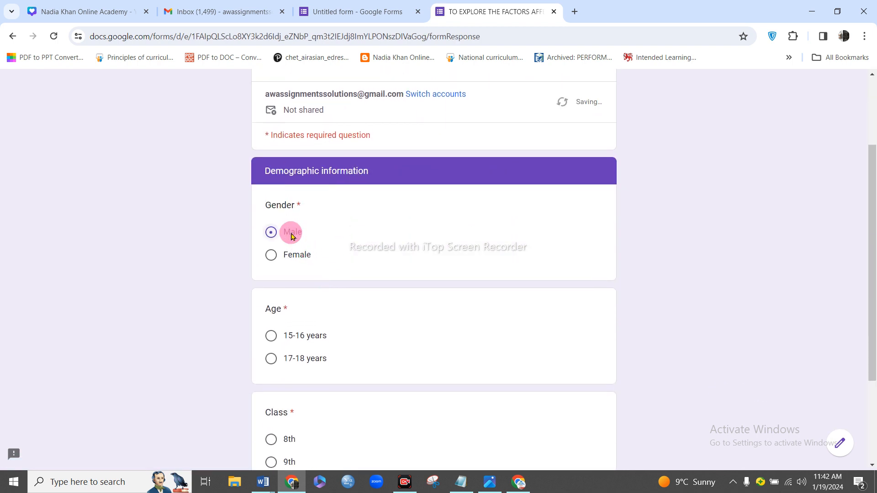
left_click(299, 337)
scroll(297, 336, "down", 3)
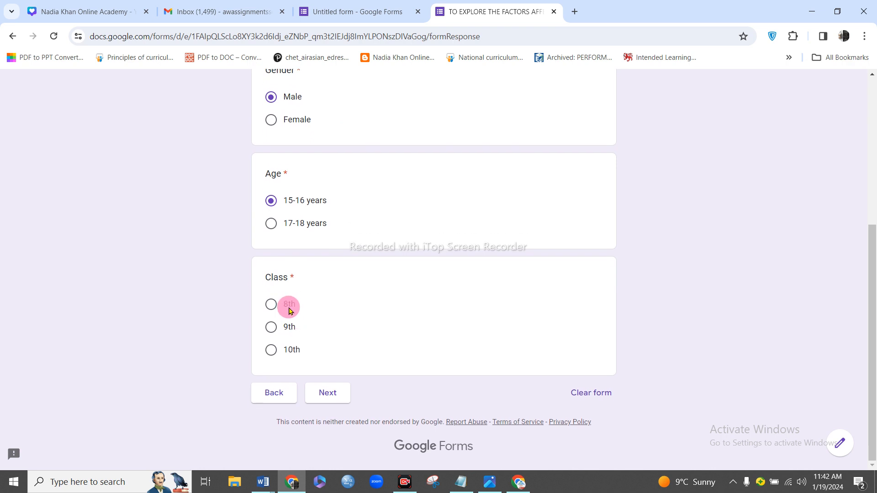
left_click(290, 306)
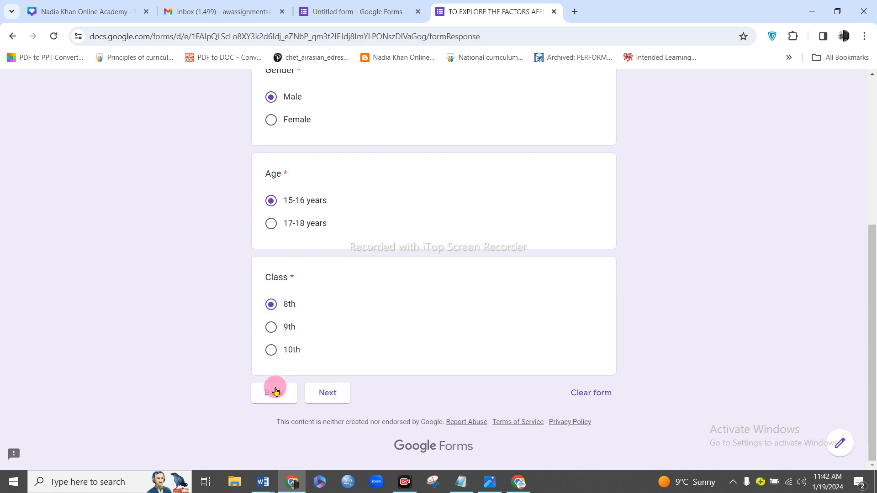
left_click(322, 393)
Answer "agree" to the interest statement and "Disagree" to the aspiration statement, and submit the form.
scroll(399, 330, "down", 3)
scroll(399, 330, "down", 20)
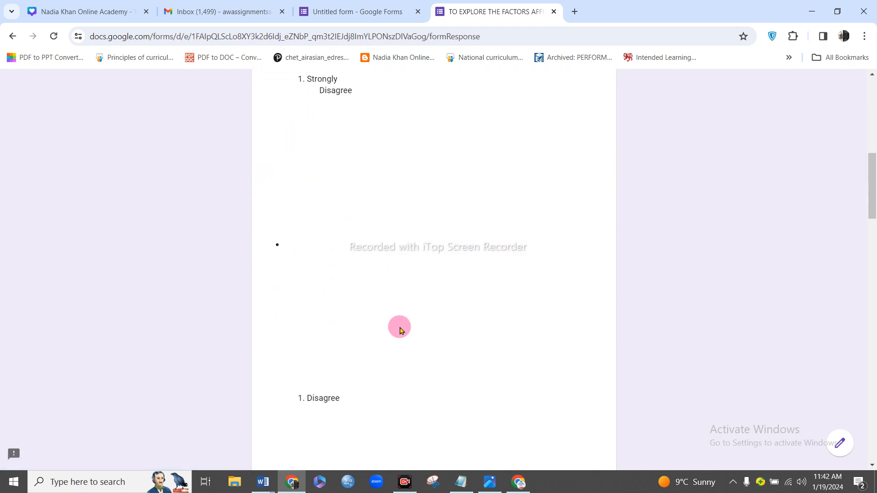
scroll(400, 327, "down", 9)
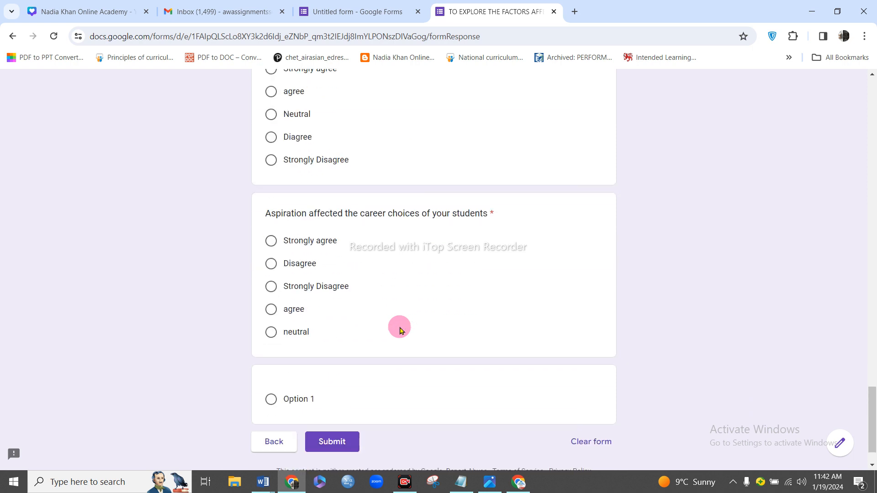
scroll(386, 286, "up", 4)
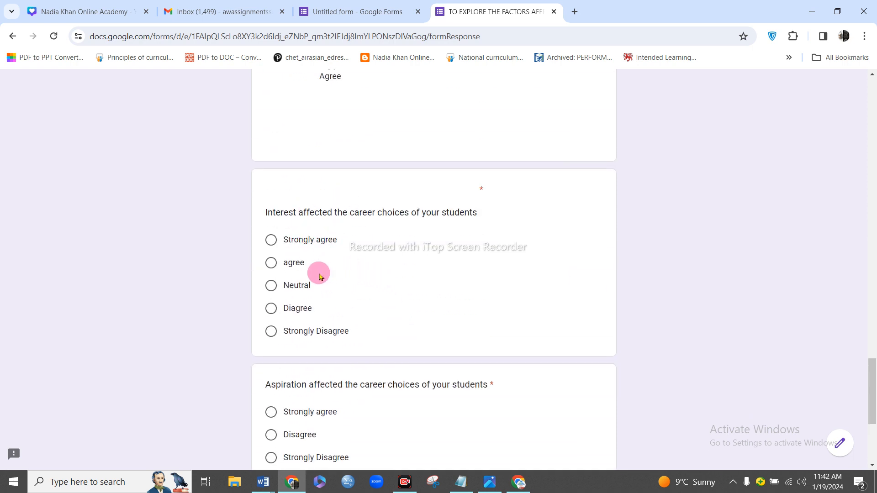
left_click(295, 264)
scroll(305, 290, "down", 3)
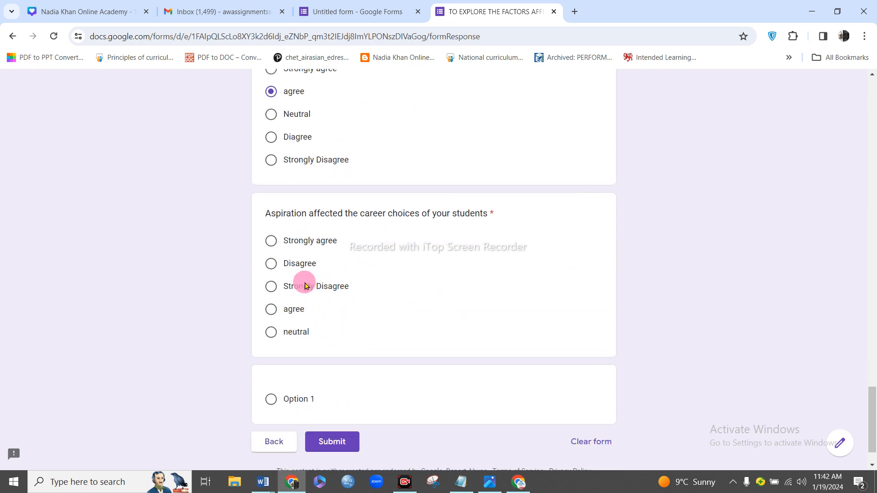
left_click(308, 269)
left_click(334, 443)
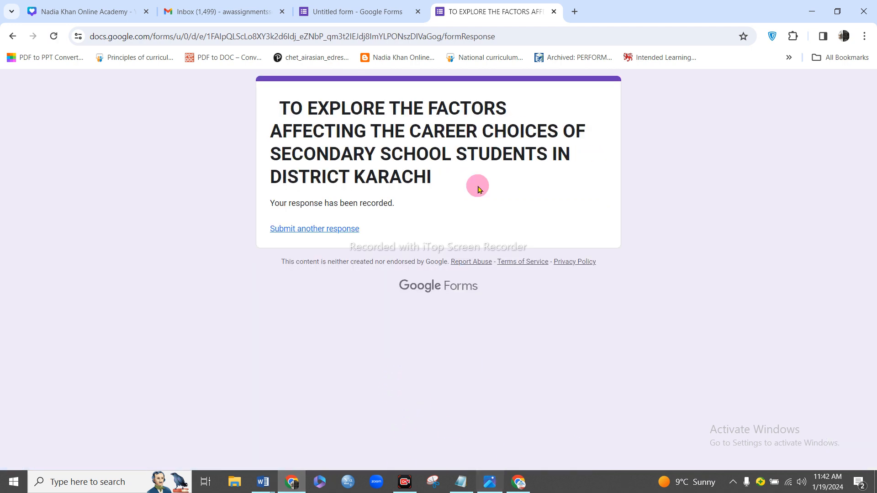
Review the summary of the form's collected responses and link them to a new Google Sheets spreadsheet.
left_click(378, 6)
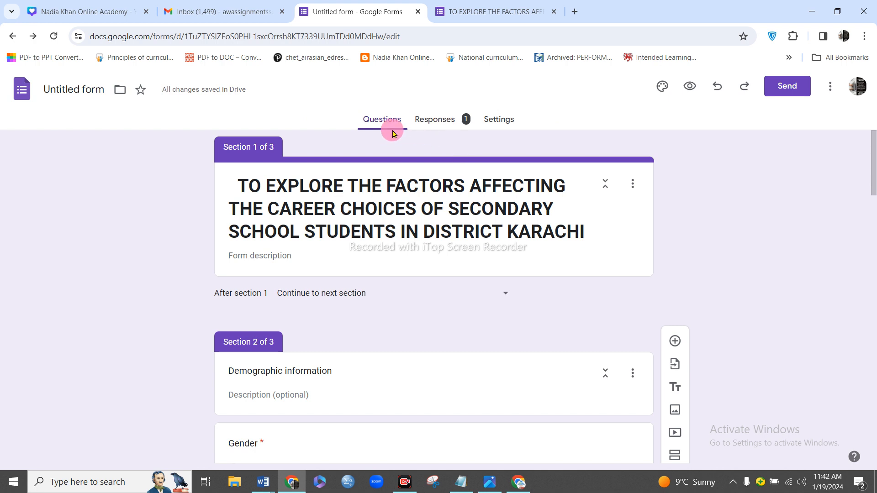
left_click(434, 122)
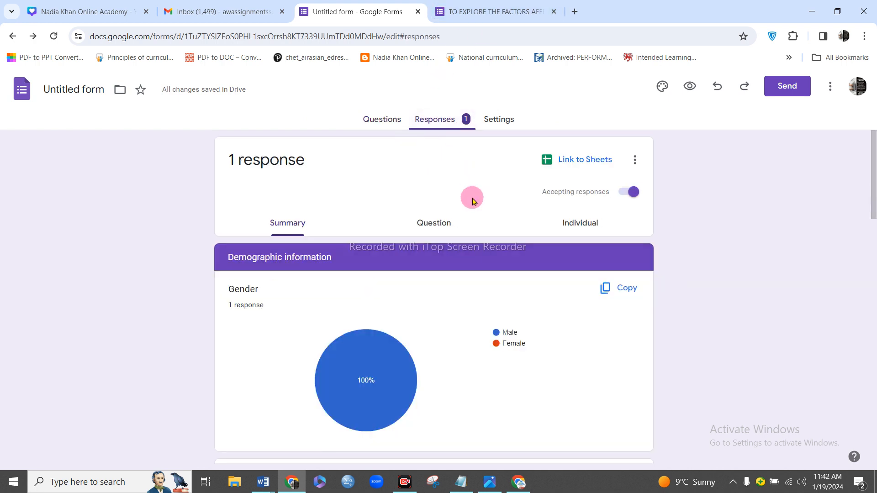
scroll(475, 215, "down", 3)
scroll(478, 229, "down", 5)
scroll(501, 267, "up", 8)
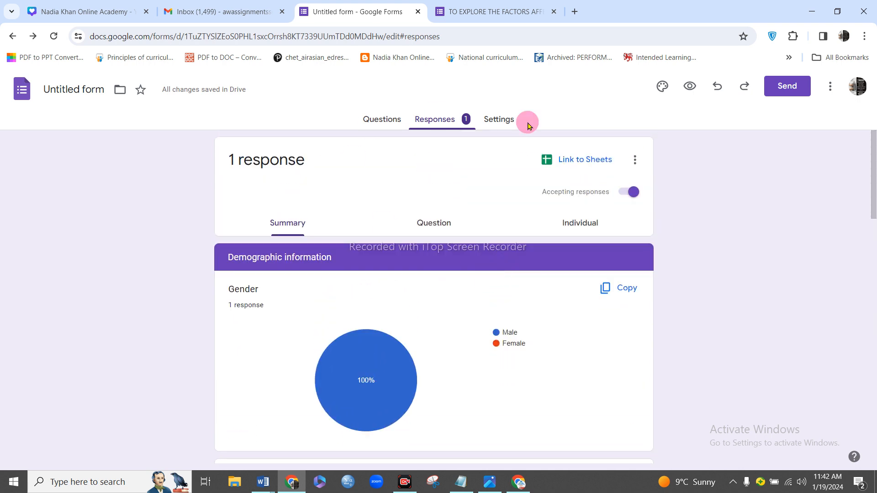
left_click(584, 163)
left_click(576, 228)
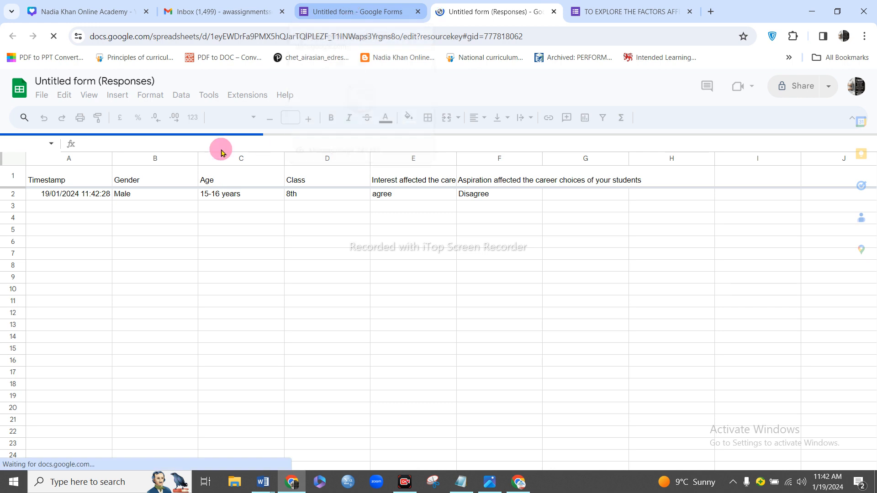
Check each recorded answer of the test response in the linked spreadsheet, from the timestamp to the aspiration statement.
left_click(100, 194)
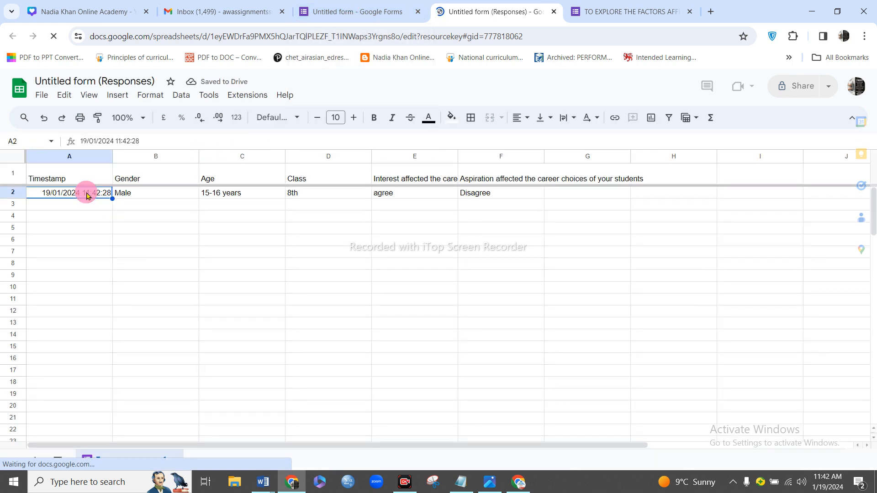
left_click(129, 196)
left_click(218, 197)
left_click(303, 196)
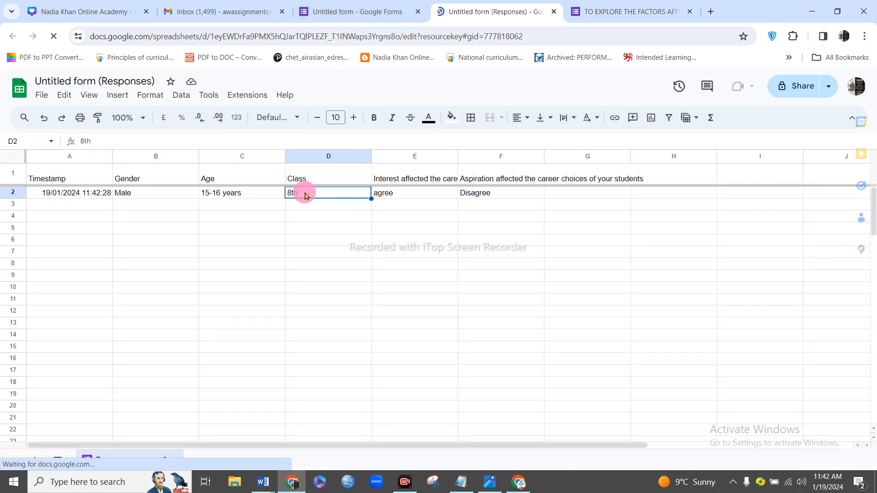
left_click(393, 188)
left_click(466, 196)
left_click(402, 194)
left_click(305, 192)
left_click(306, 197)
left_click(253, 189)
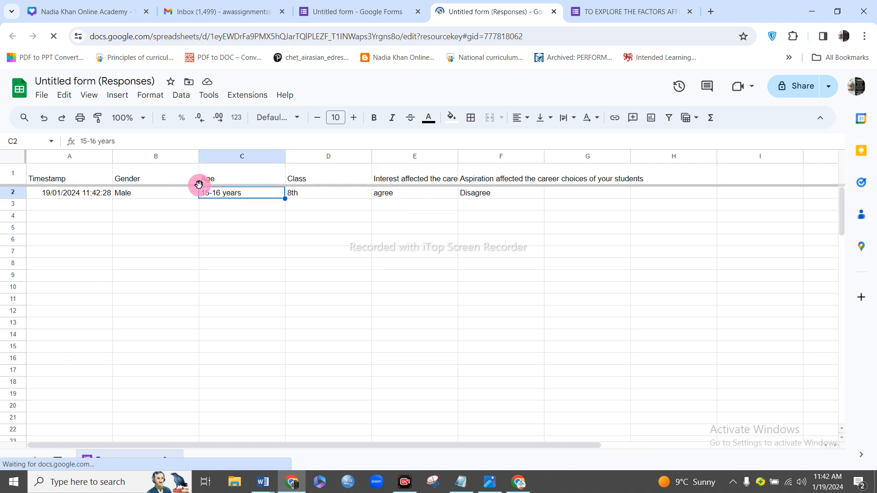
left_click(157, 189)
left_click(66, 193)
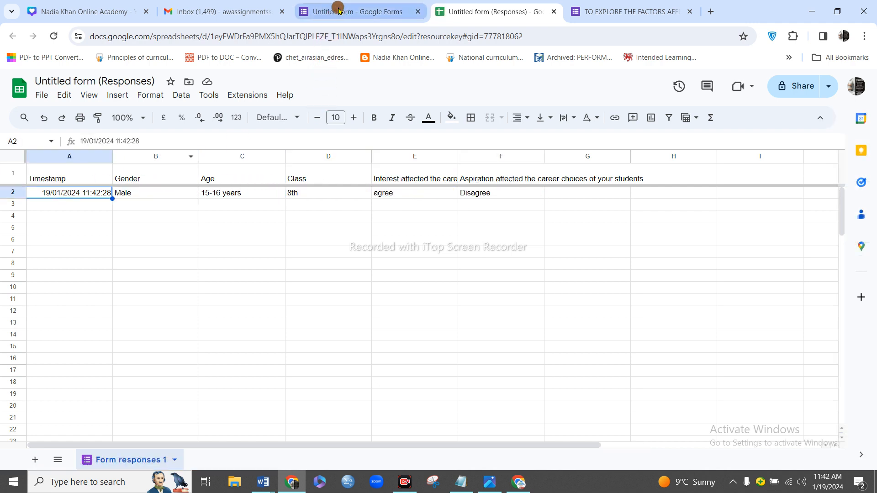
Return to the form's questions and look through its sections from the title to the demographic questions and beyond.
left_click(339, 10)
left_click(371, 124)
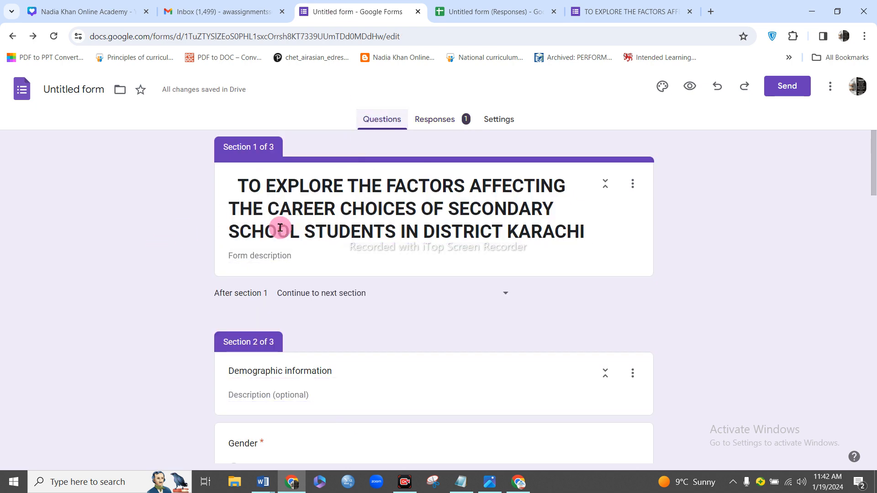
scroll(446, 333, "down", 3)
scroll(446, 332, "up", 3)
scroll(446, 332, "down", 5)
scroll(446, 332, "down", 2)
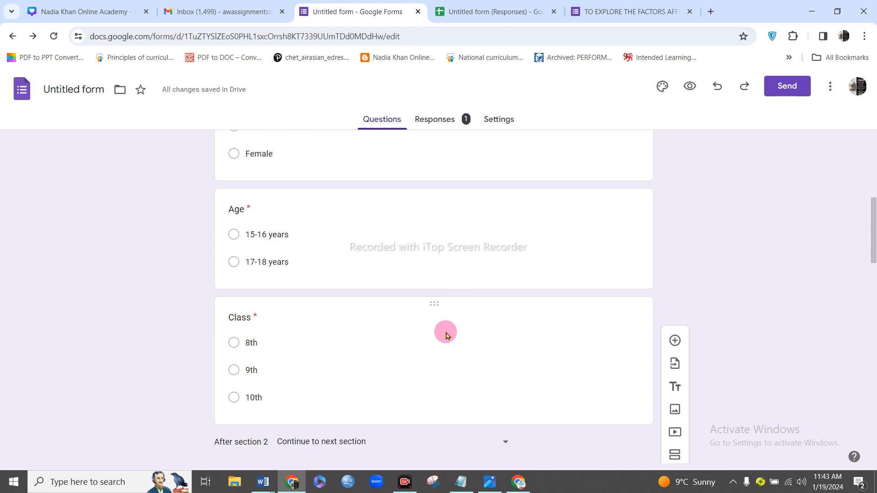
scroll(445, 333, "down", 3)
scroll(446, 334, "up", 10)
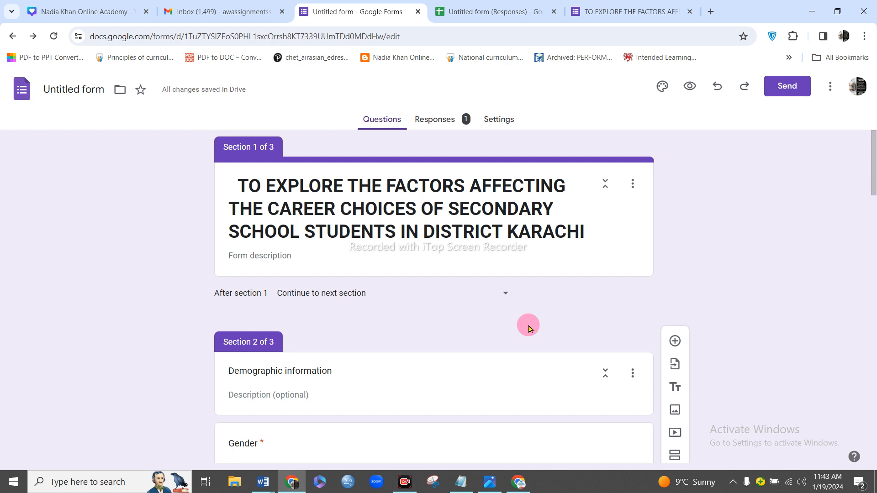
Switch to IBM SPSS Statistics, open the recent file dataset.sav, and examine its variable definitions and data.
left_click(348, 481)
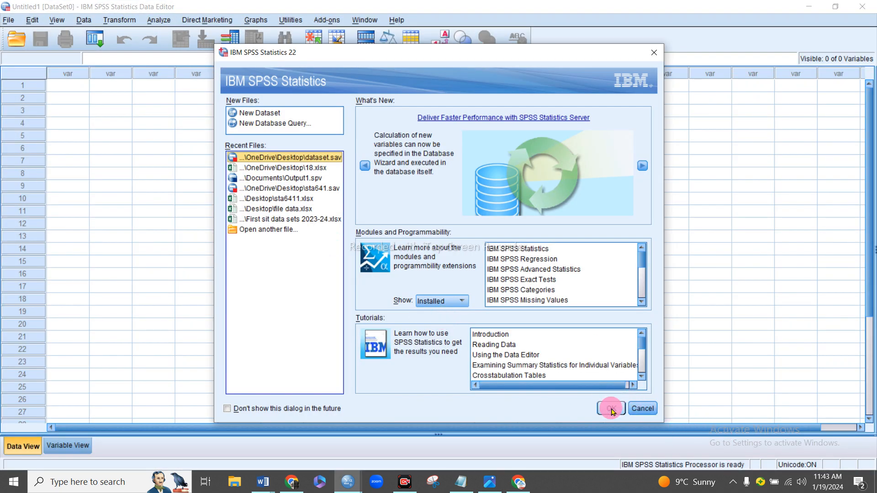
left_click(612, 410)
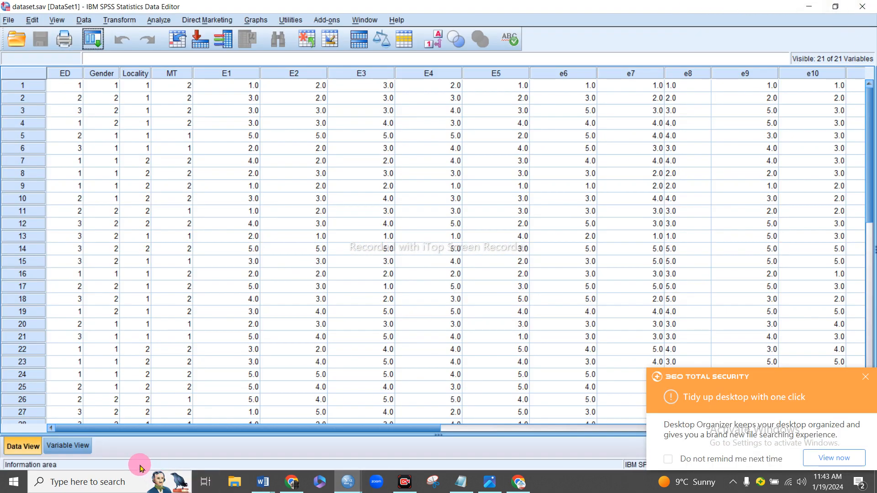
left_click(85, 451)
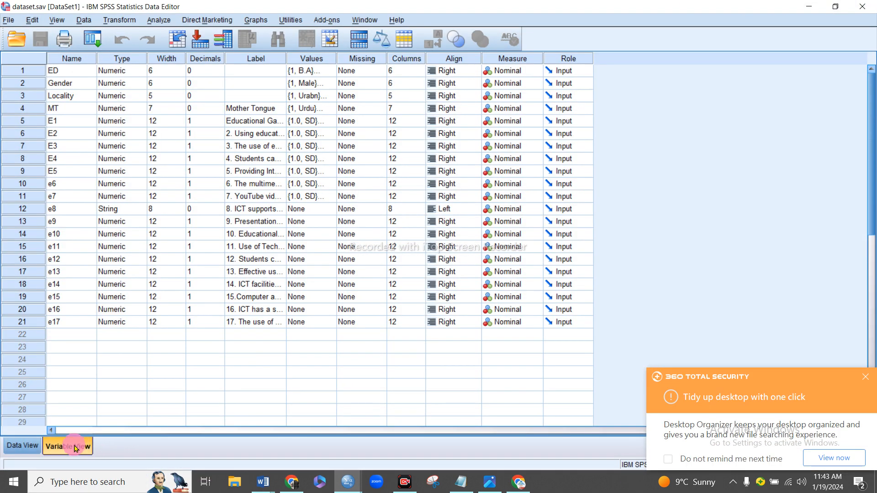
left_click(20, 446)
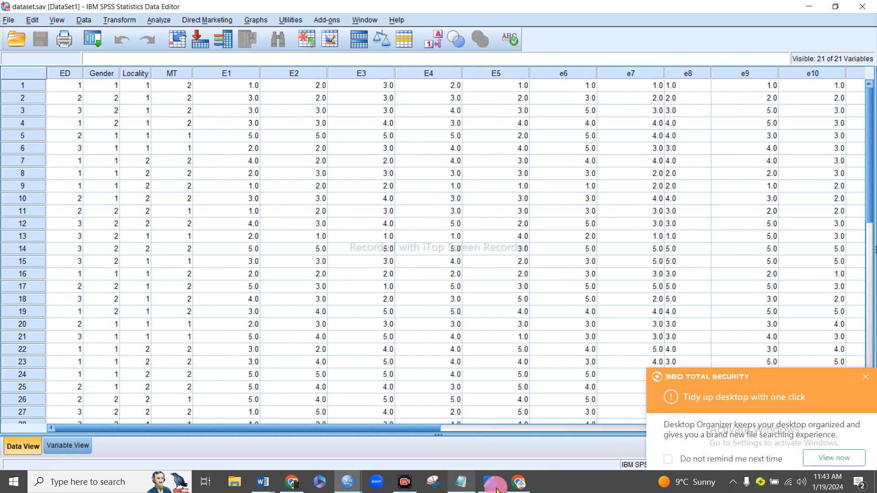
Close the dataset and exit SPSS Statistics.
left_click(736, 484)
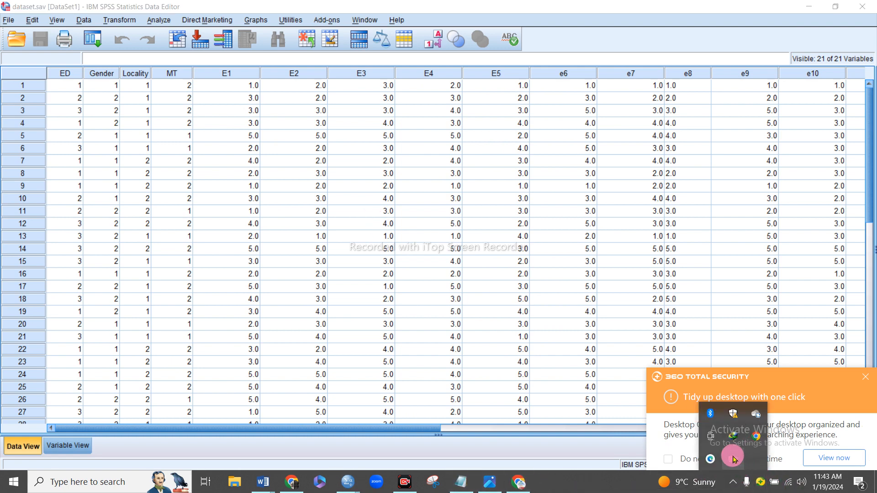
left_click(861, 8)
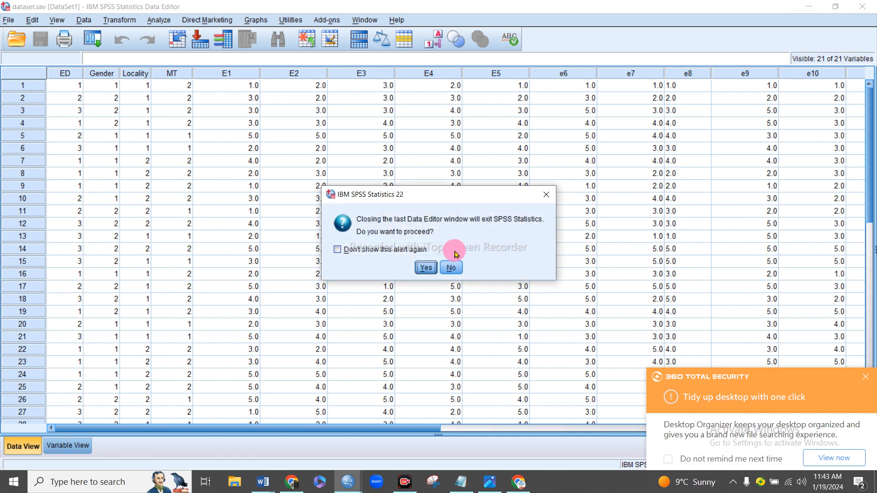
left_click(445, 269)
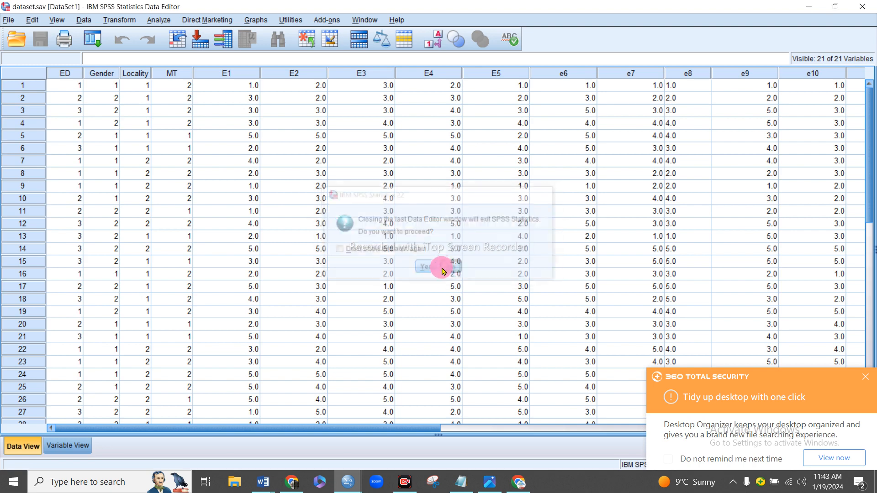
left_click(868, 12)
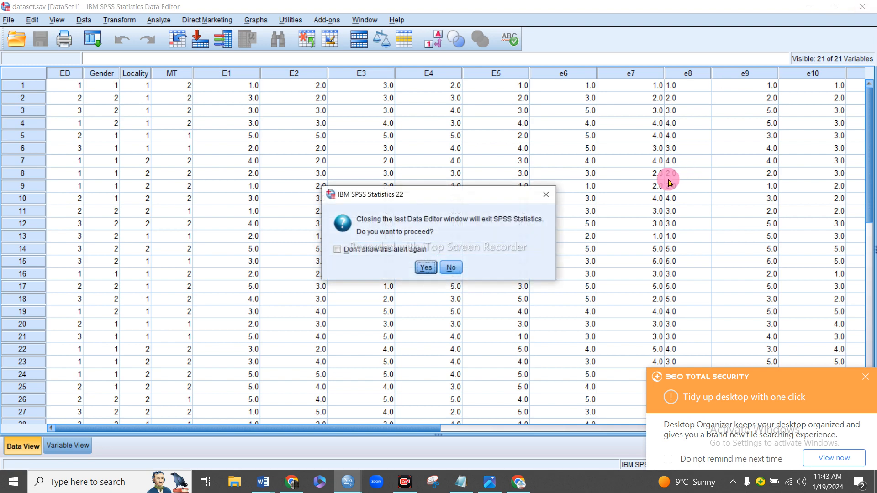
left_click(426, 269)
left_click(437, 254)
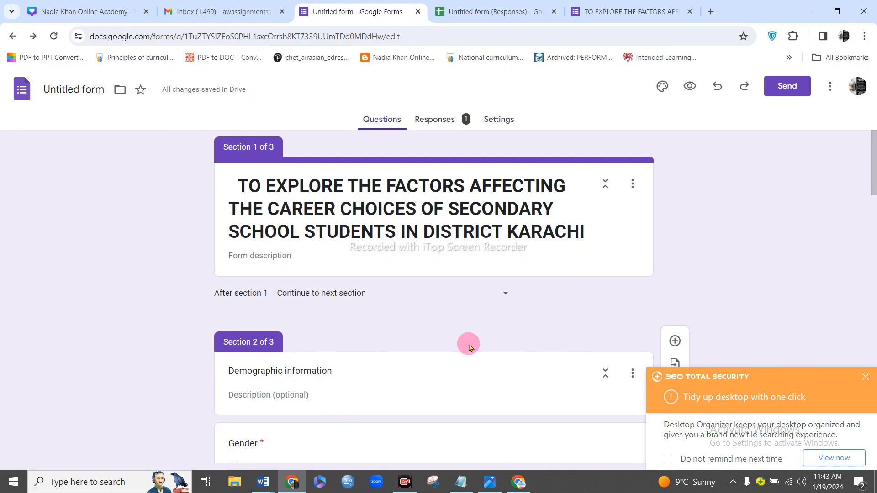
left_click(733, 487)
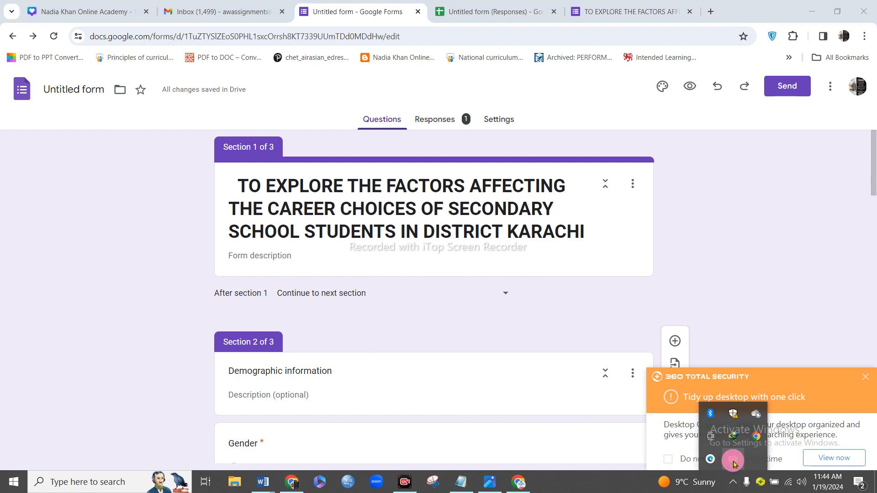
left_click(607, 490)
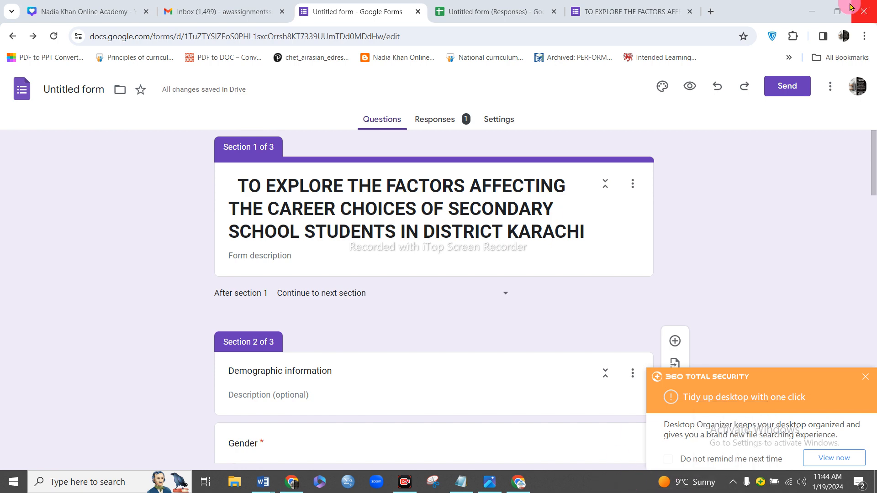
Minimize the browser and Word windows to reach the desktop, and dismiss the 360 Total Security notification.
left_click(806, 13)
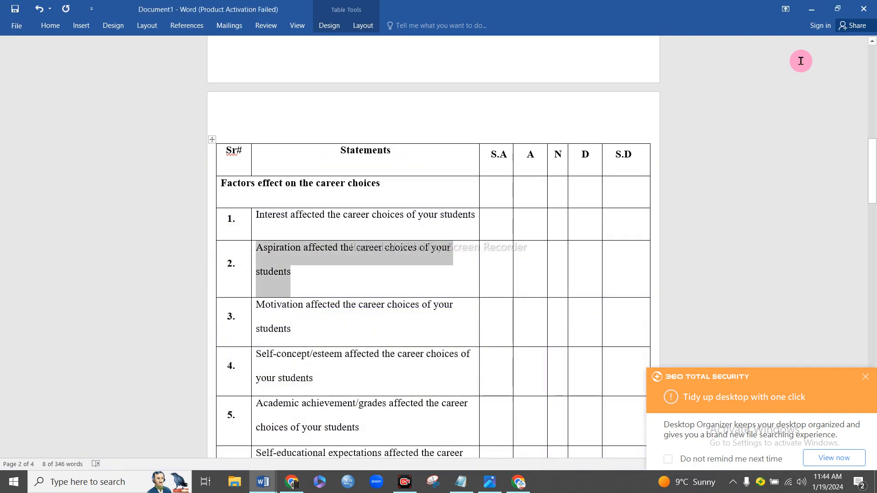
left_click(808, 8)
left_click(808, 8)
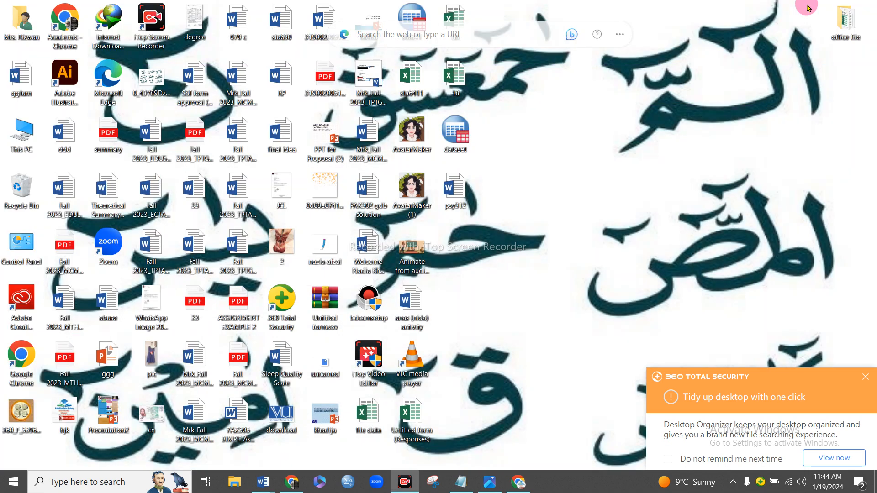
left_click(808, 7)
left_click(869, 379)
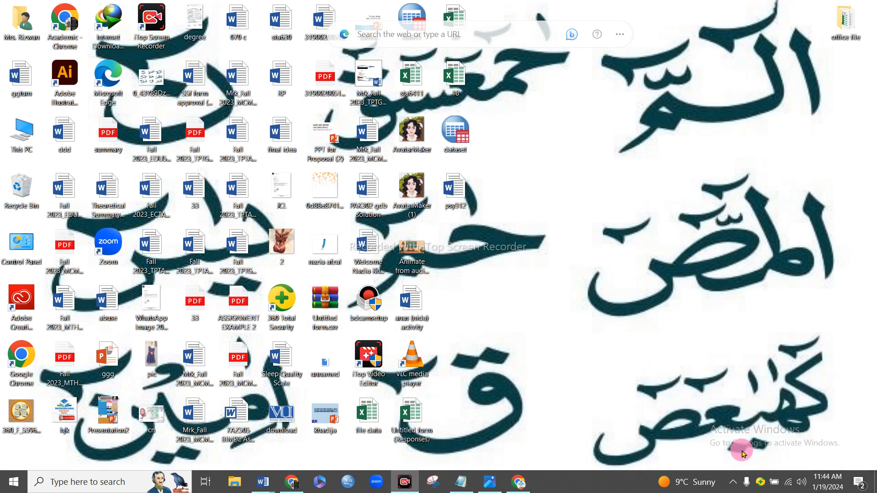